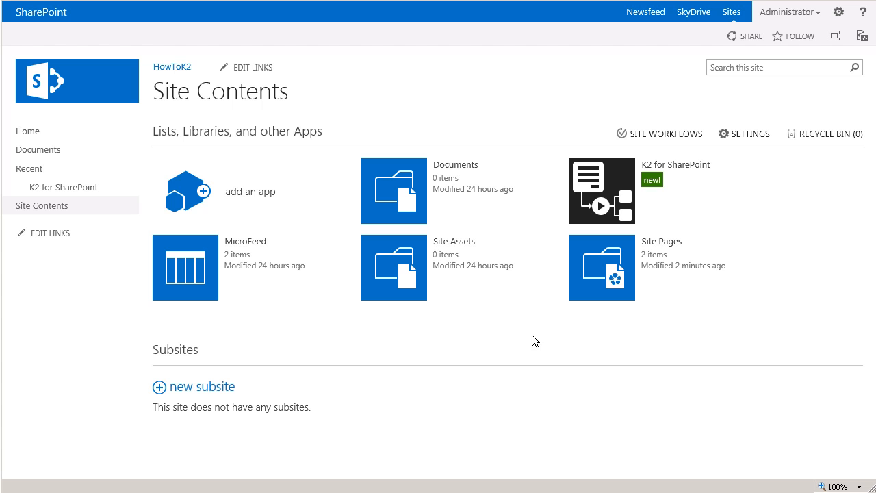
{"action": "left_click", "coordinate": [616, 207]}
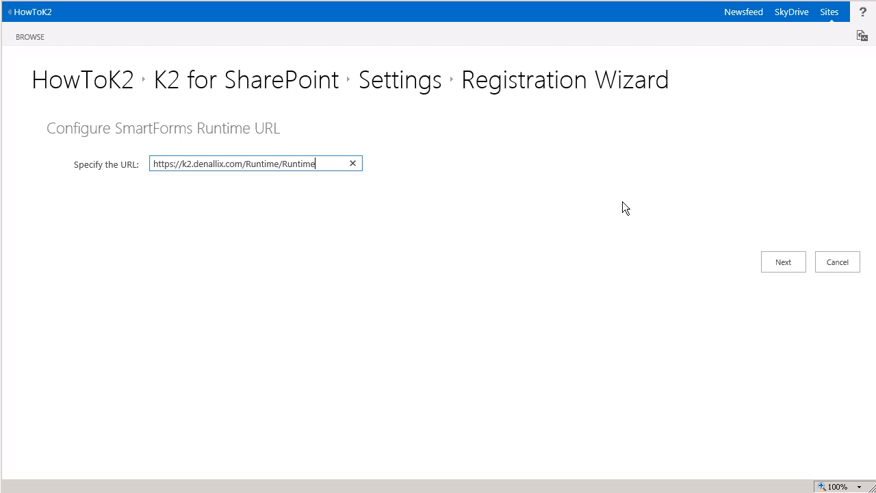
{"action": "left_click", "coordinate": [780, 266]}
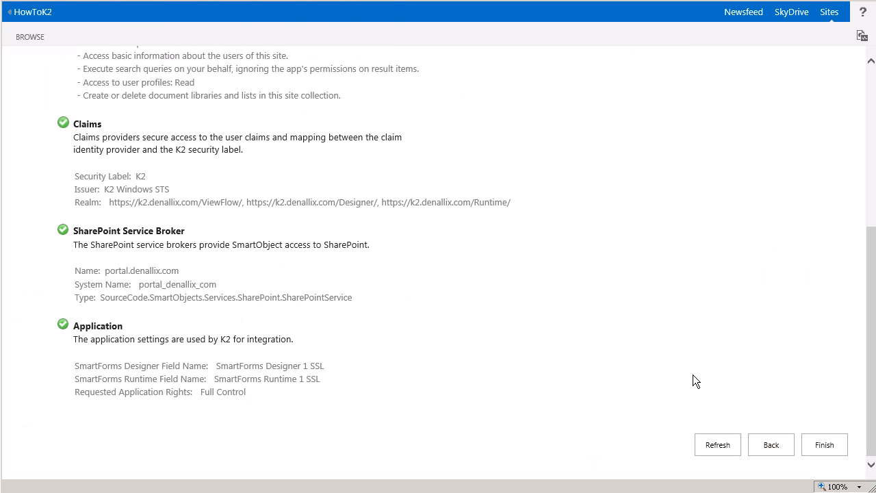
{"action": "left_click", "coordinate": [817, 451]}
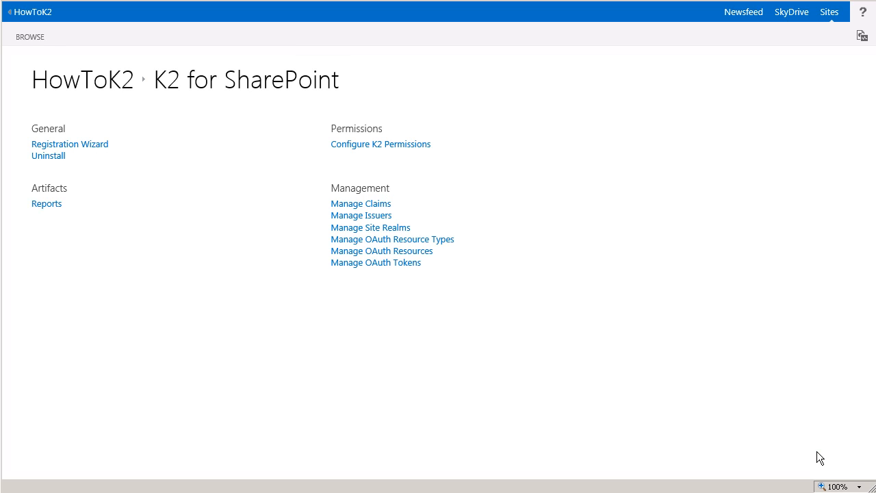
Add the K2 Worklist app part to the Rich Content area of the HowToK2 home page and save the page.
{"action": "left_click", "coordinate": [110, 92]}
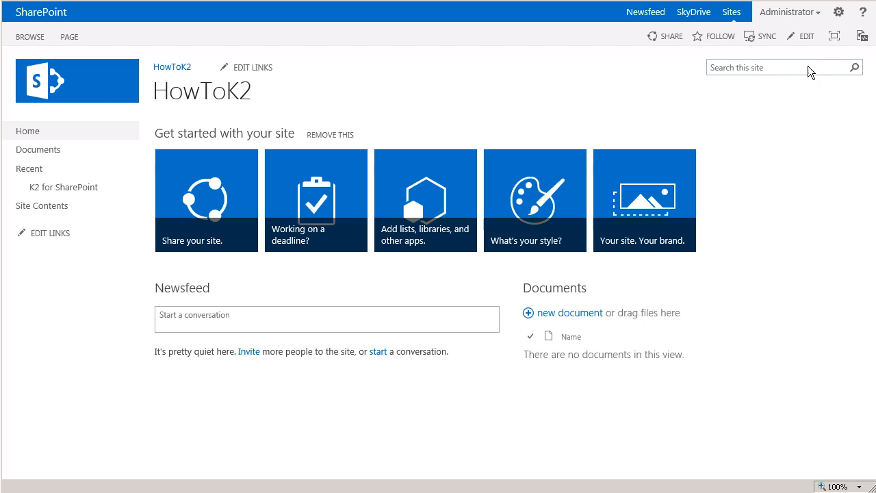
{"action": "left_click", "coordinate": [820, 46]}
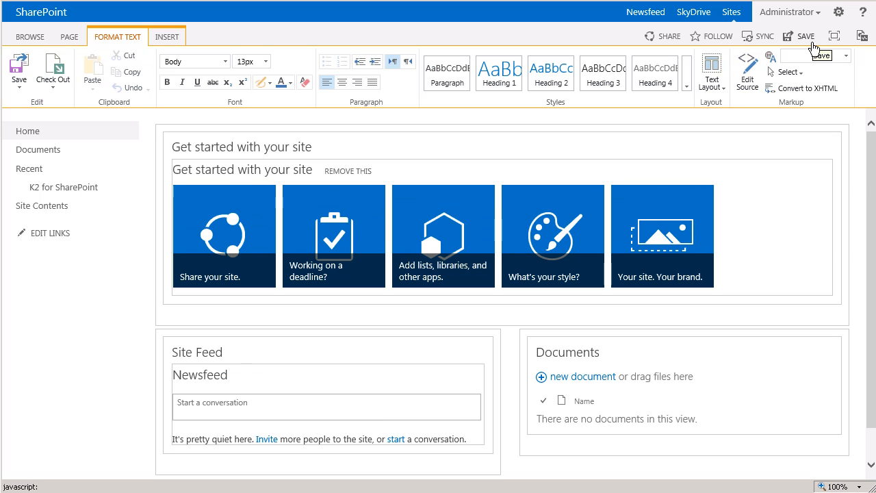
{"action": "left_click", "coordinate": [182, 45]}
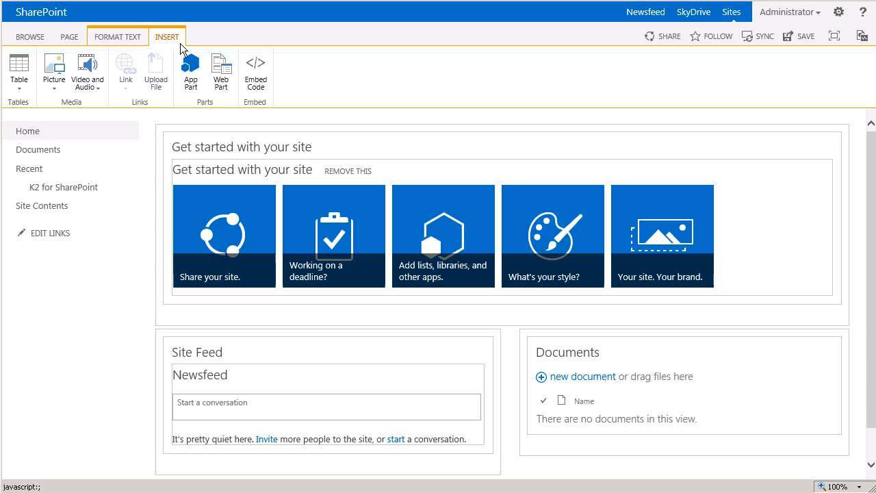
{"action": "left_click", "coordinate": [194, 89]}
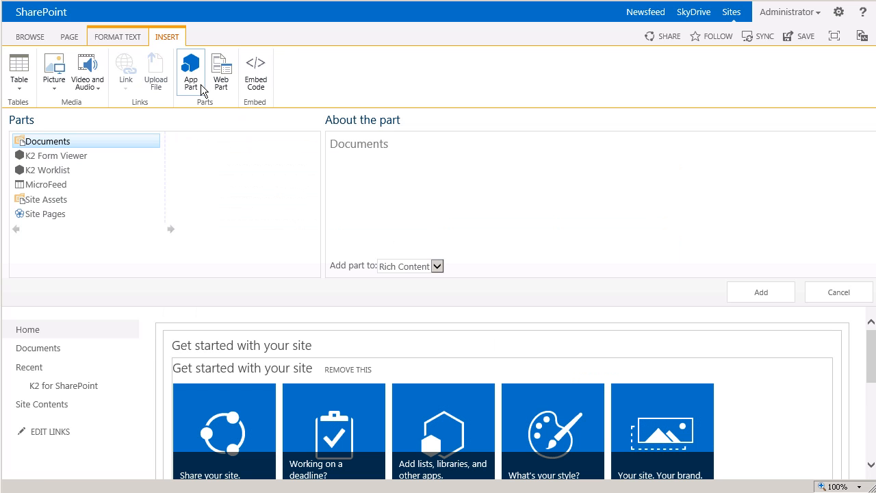
{"action": "left_click", "coordinate": [80, 175]}
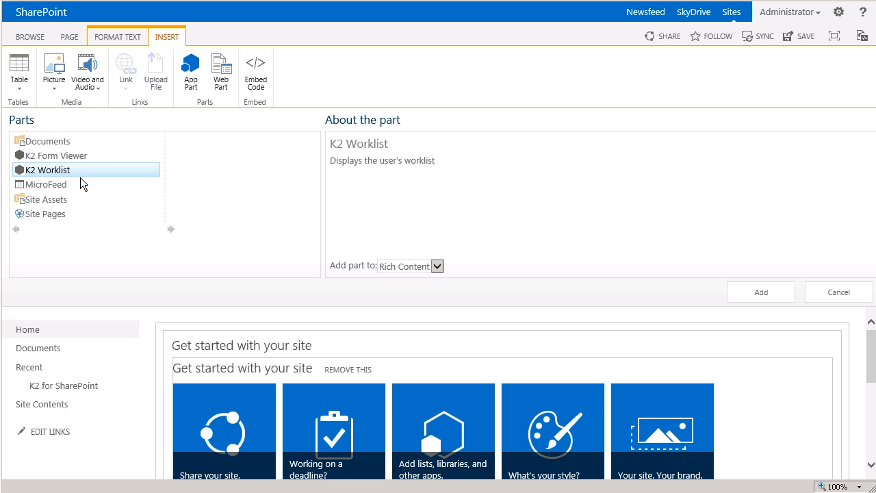
{"action": "left_click", "coordinate": [443, 272]}
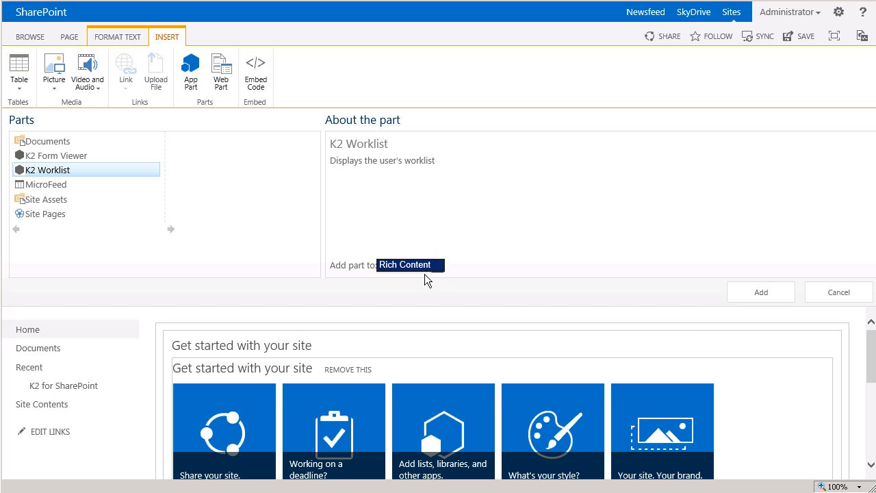
{"action": "left_click", "coordinate": [425, 270]}
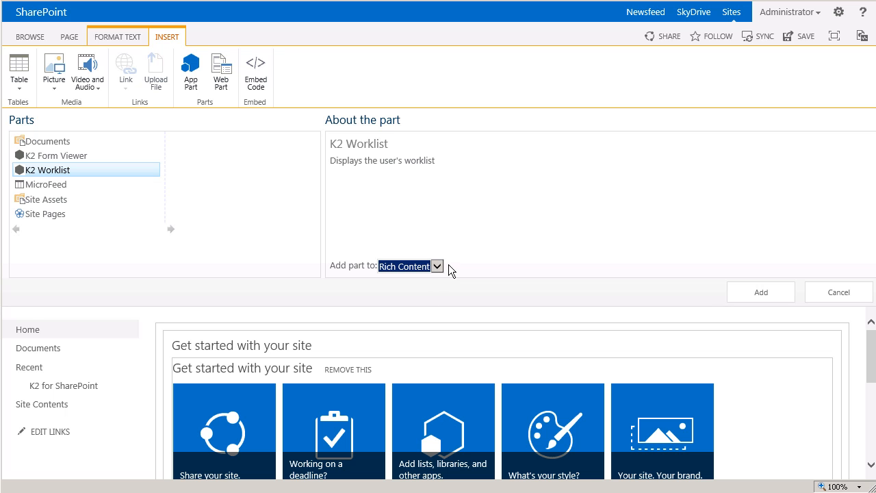
{"action": "left_click", "coordinate": [746, 299]}
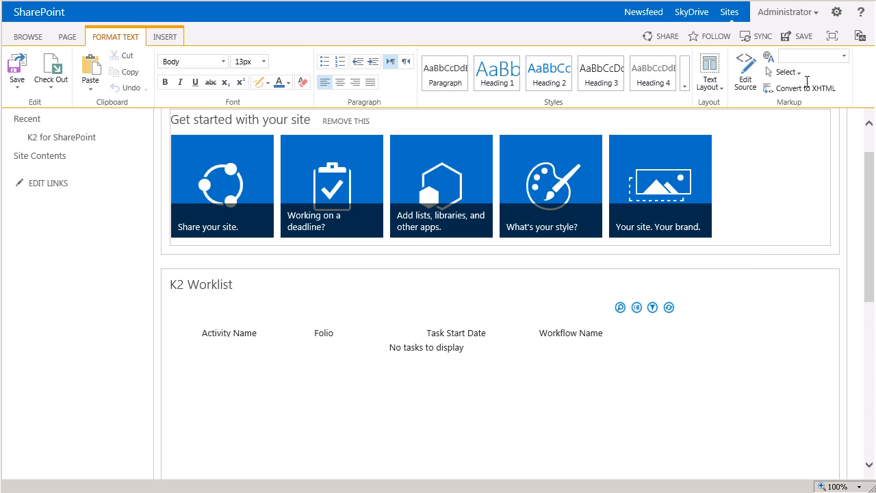
{"action": "left_click", "coordinate": [798, 45]}
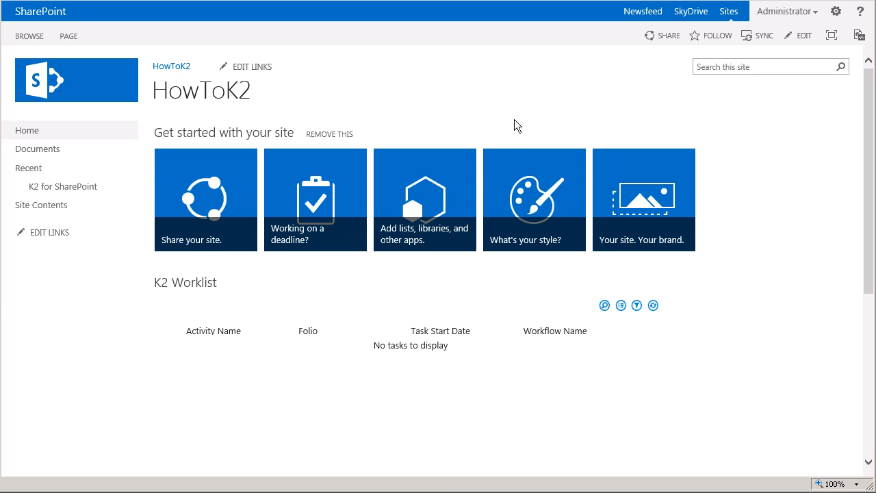
Create a custom list app named SharePoint Site Requests on the HowToK2 site.
{"action": "left_click", "coordinate": [454, 185]}
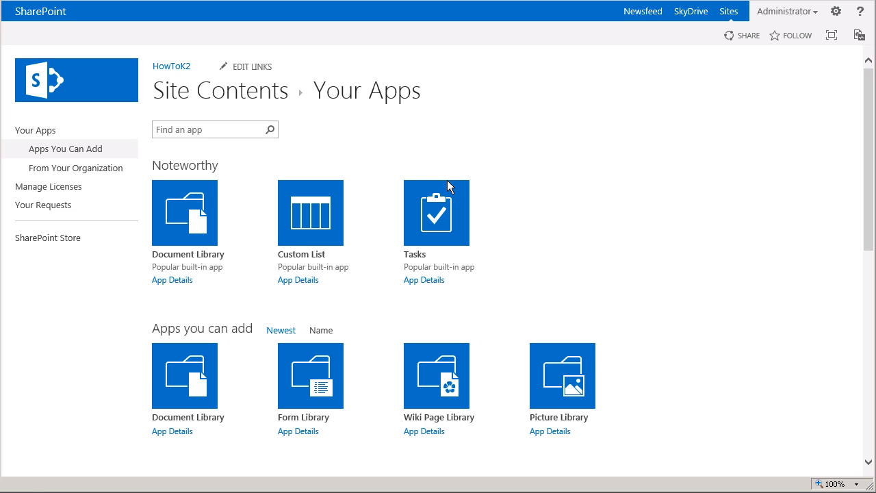
{"action": "left_click", "coordinate": [325, 201]}
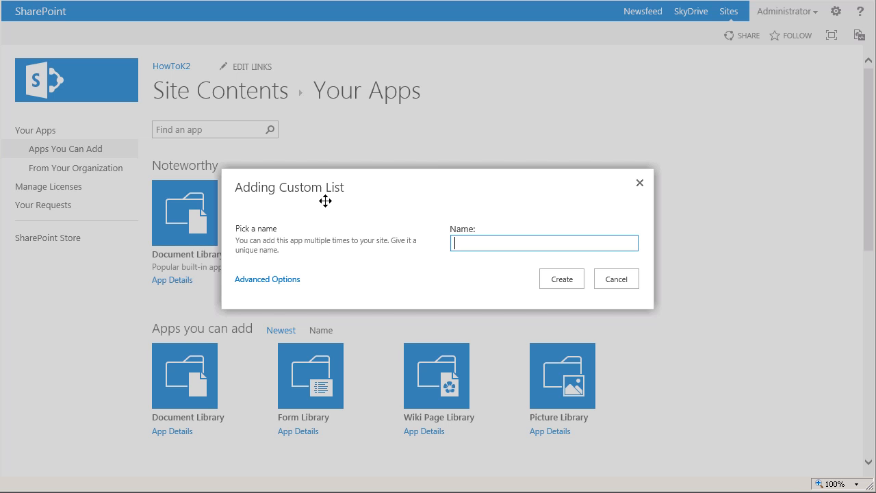
{"action": "type", "text": "SharePoint Site Requests"}
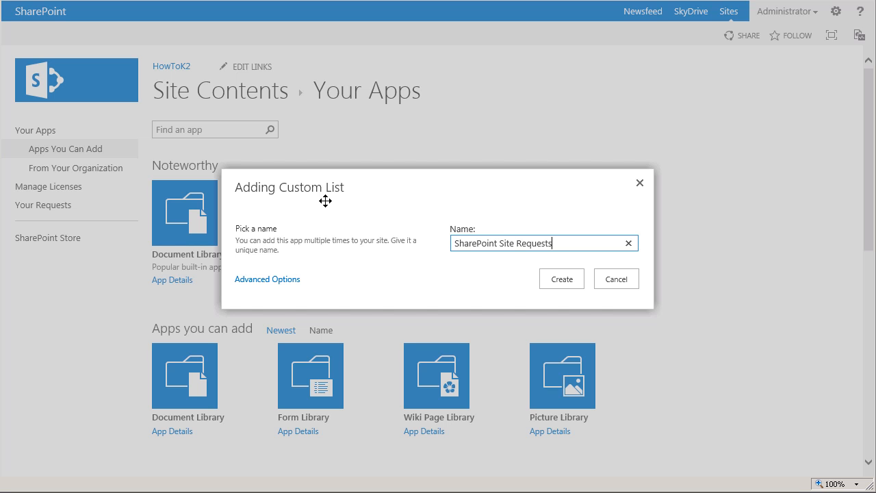
{"action": "left_click", "coordinate": [560, 283]}
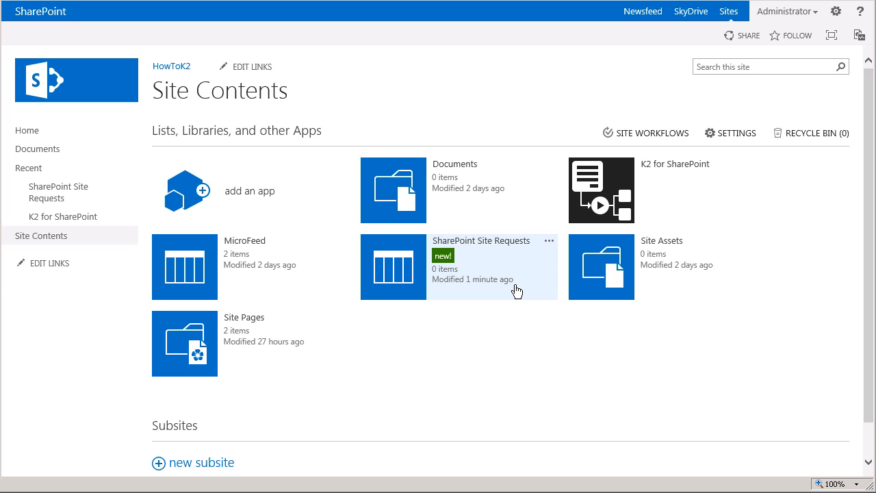
Add a single-line text column named Site Description to the SharePoint Site Requests list.
{"action": "left_click", "coordinate": [426, 279]}
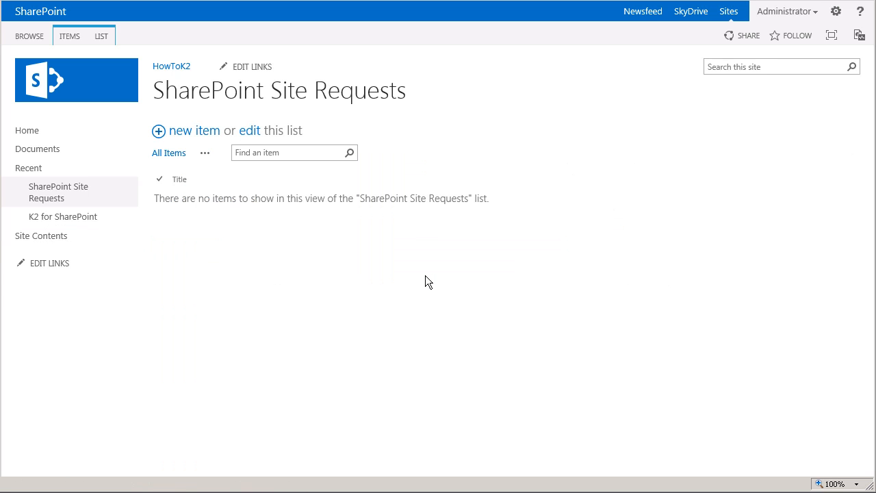
{"action": "left_click", "coordinate": [114, 43]}
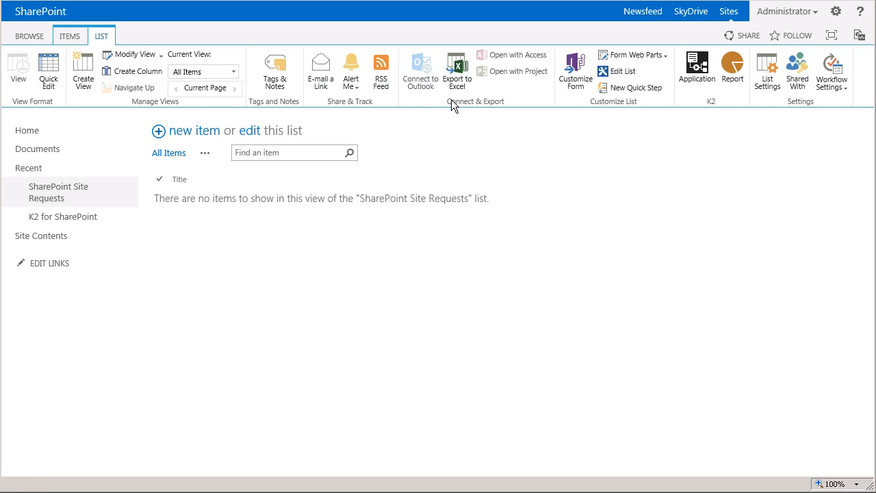
{"action": "left_click", "coordinate": [768, 91]}
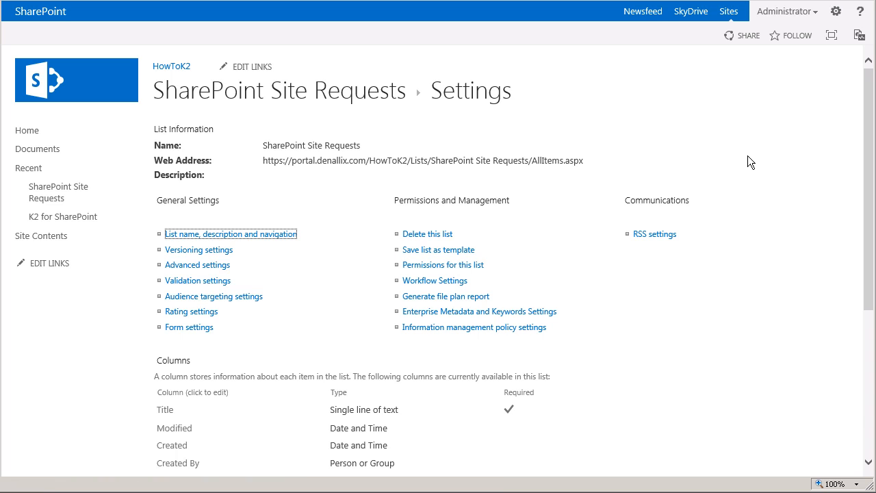
{"action": "scroll", "coordinate": [750, 161], "scroll_direction": "down", "scroll_amount": 3}
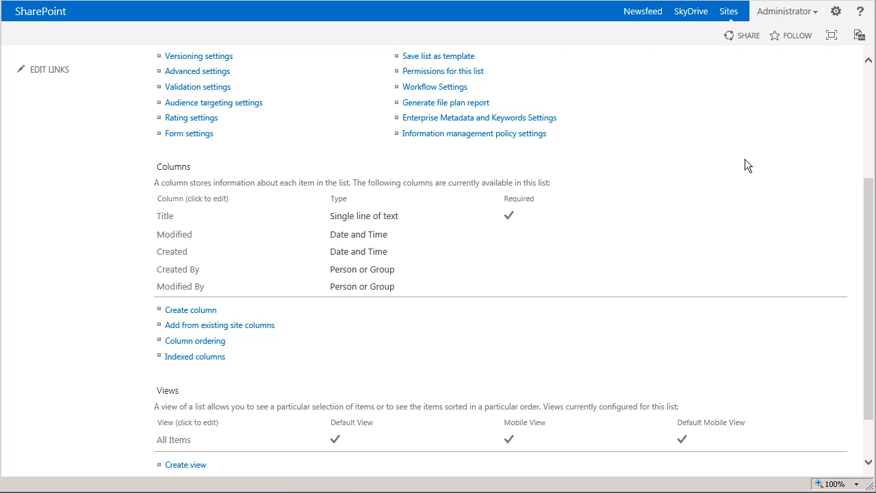
{"action": "left_click", "coordinate": [210, 312]}
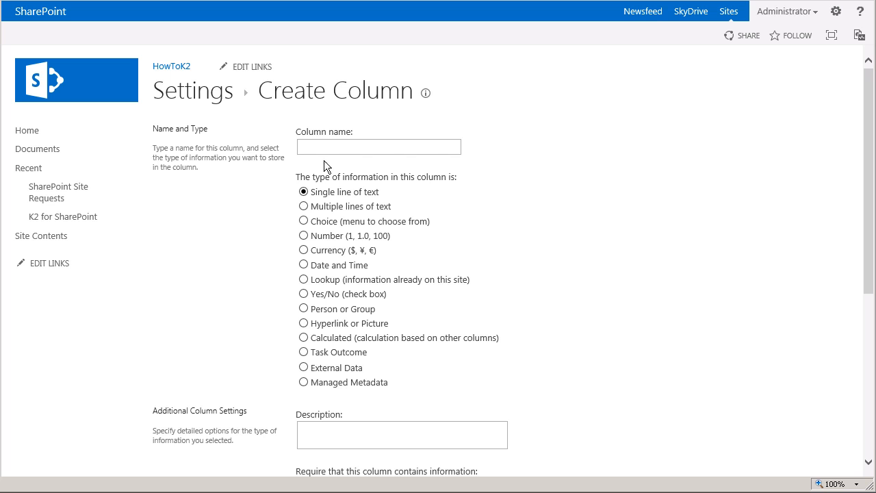
{"action": "type", "text": "Site Description"}
{"action": "scroll", "coordinate": [304, 172], "scroll_direction": "down", "scroll_amount": 2}
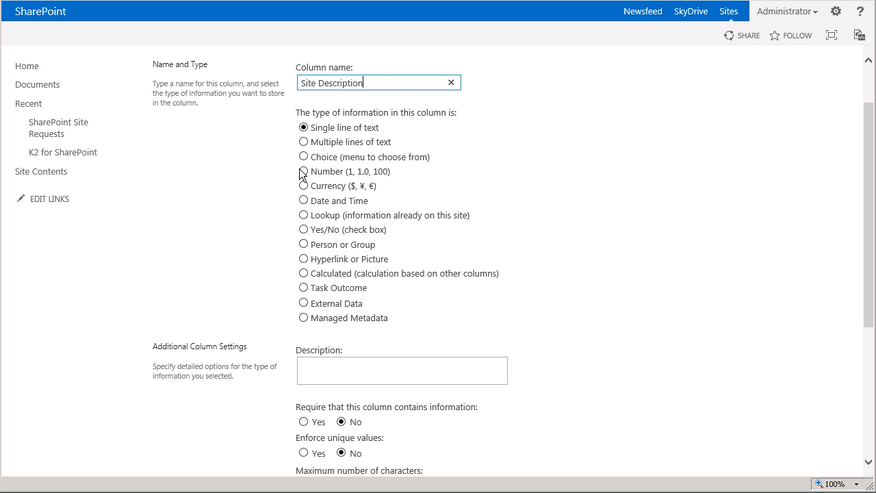
{"action": "scroll", "coordinate": [300, 175], "scroll_direction": "down", "scroll_amount": 5}
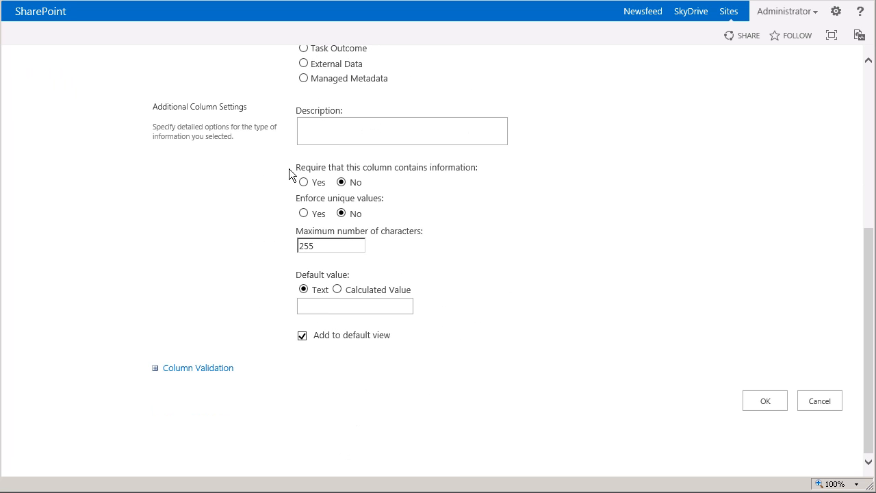
{"action": "left_click", "coordinate": [777, 407]}
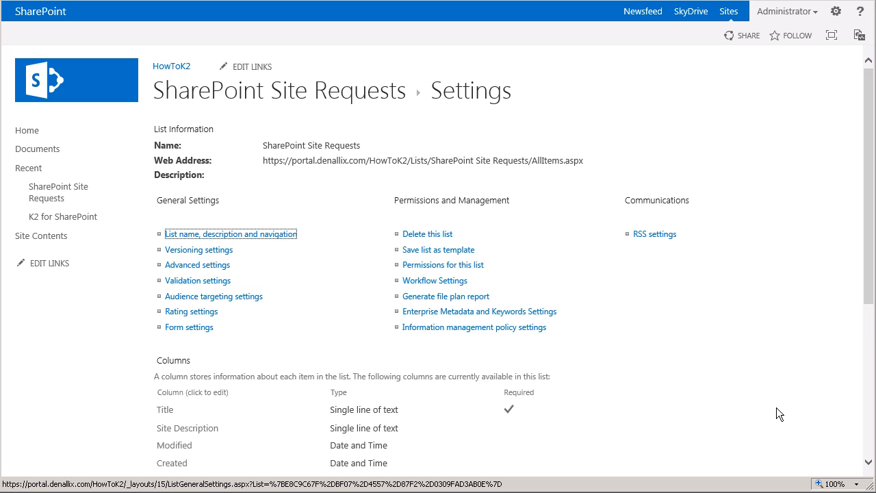
Begin a new list column named Site Type with Choice as its information type.
{"action": "scroll", "coordinate": [776, 407], "scroll_direction": "down", "scroll_amount": 3}
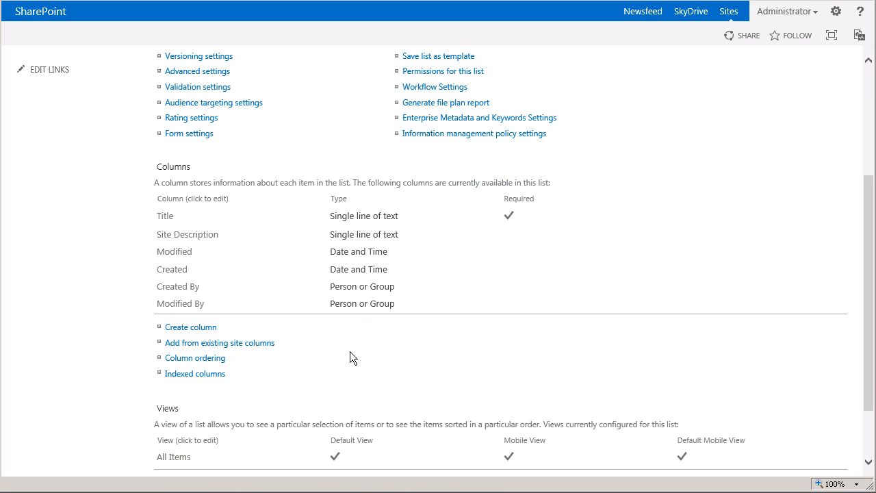
{"action": "left_click", "coordinate": [194, 329]}
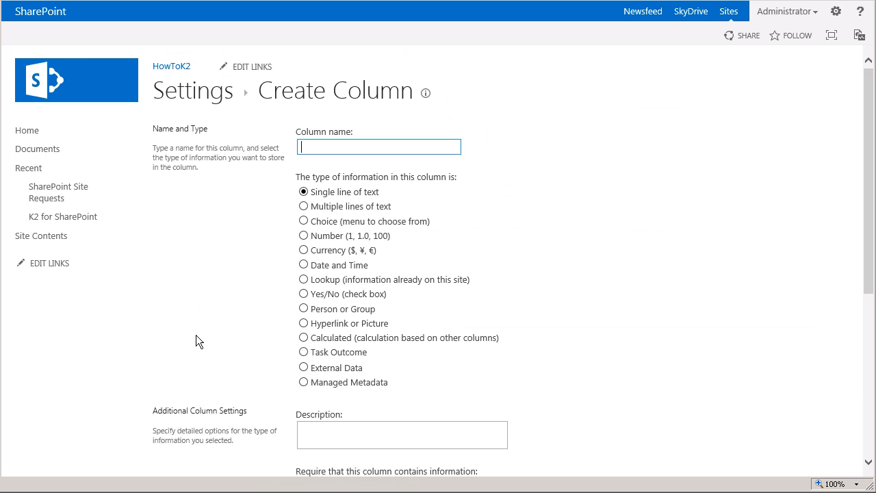
{"action": "type", "text": "Site Type"}
{"action": "left_click", "coordinate": [314, 224]}
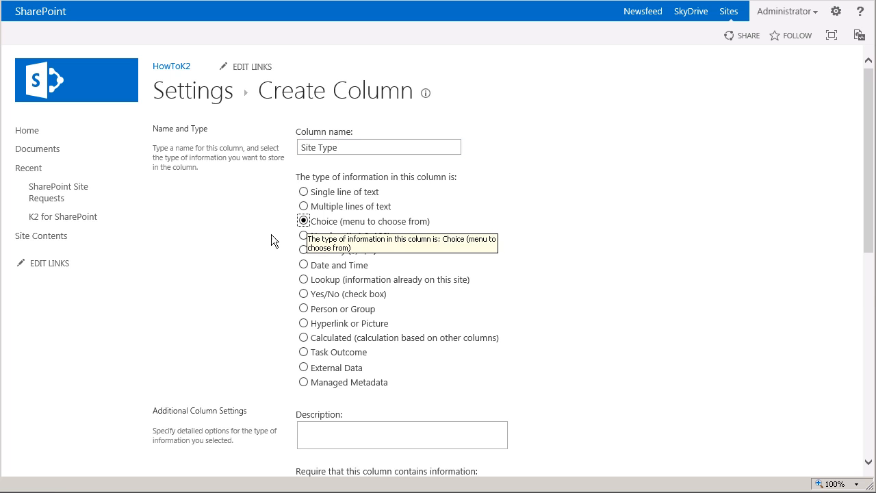
Make the Site Type column required, set its choices to Team Site and Project Site, and create the column.
{"action": "scroll", "coordinate": [268, 239], "scroll_direction": "down", "scroll_amount": 3}
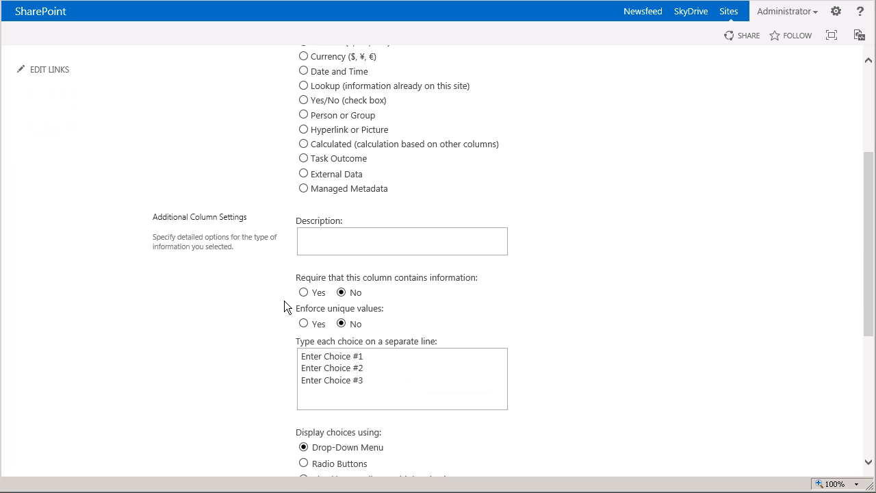
{"action": "left_click", "coordinate": [311, 297]}
{"action": "left_click", "coordinate": [371, 387]}
{"action": "left_click_drag", "start_coordinate": [364, 380], "coordinate": [273, 356]}
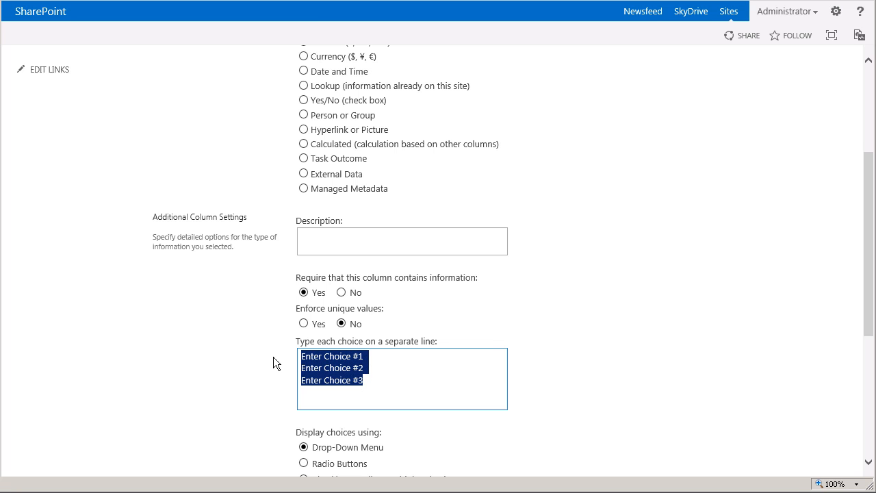
{"action": "type", "text": "Team Site Project Site"}
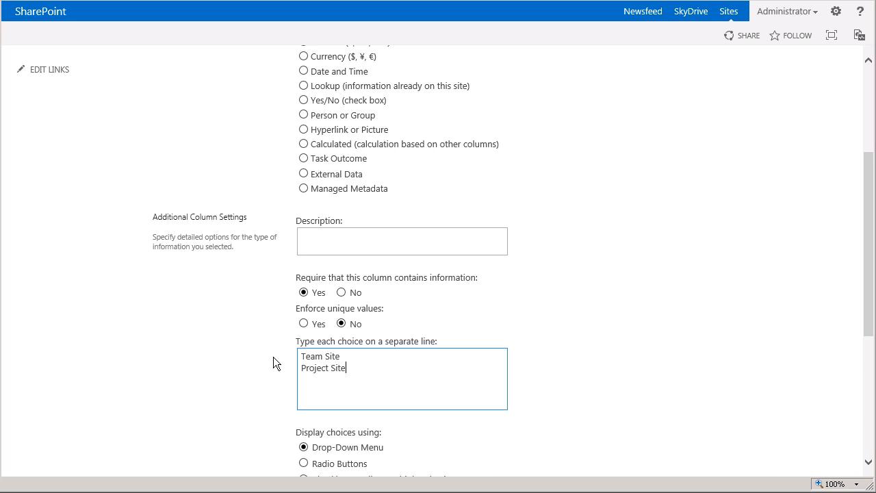
{"action": "scroll", "coordinate": [273, 357], "scroll_direction": "down", "scroll_amount": 3}
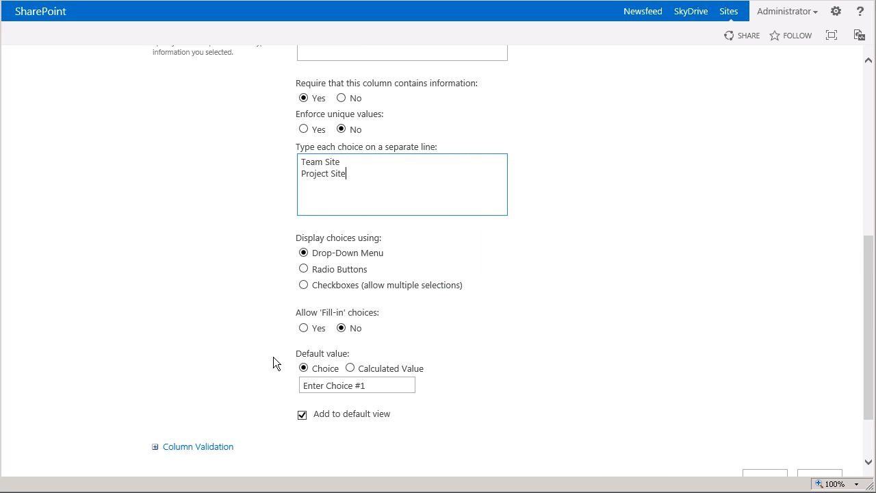
{"action": "scroll", "coordinate": [273, 363], "scroll_direction": "down", "scroll_amount": 1}
{"action": "left_click", "coordinate": [273, 357]}
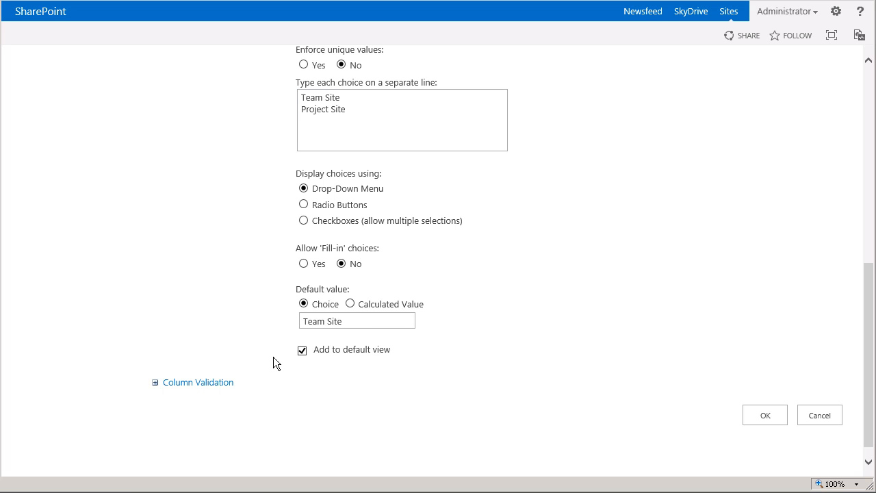
{"action": "left_click", "coordinate": [764, 422]}
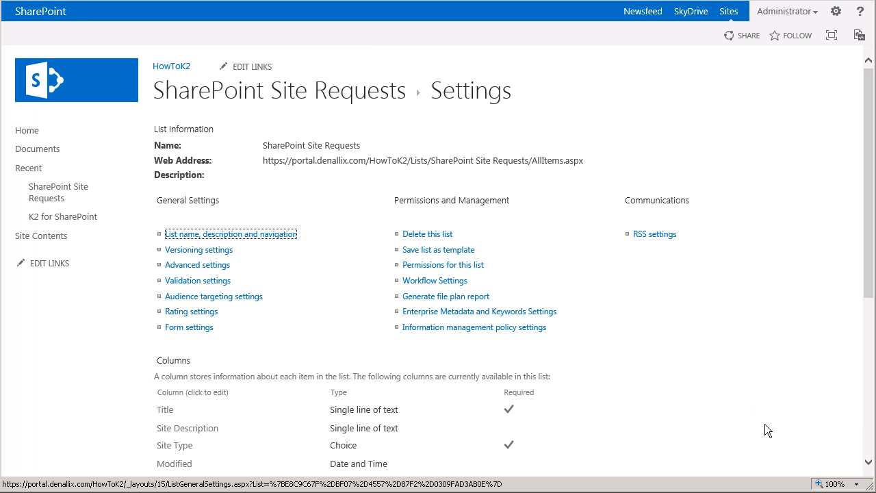
Add a single-line text column named Site Status to the SharePoint Site Requests list.
{"action": "scroll", "coordinate": [756, 421], "scroll_direction": "down", "scroll_amount": 4}
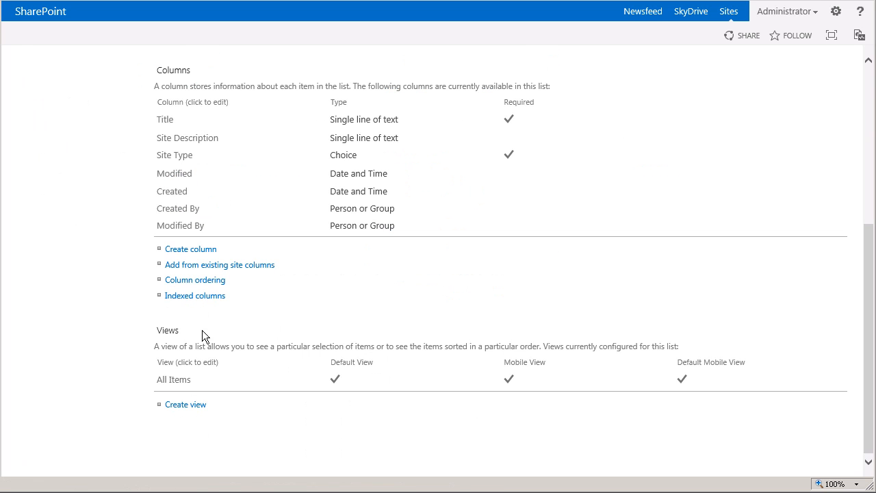
{"action": "left_click", "coordinate": [189, 251]}
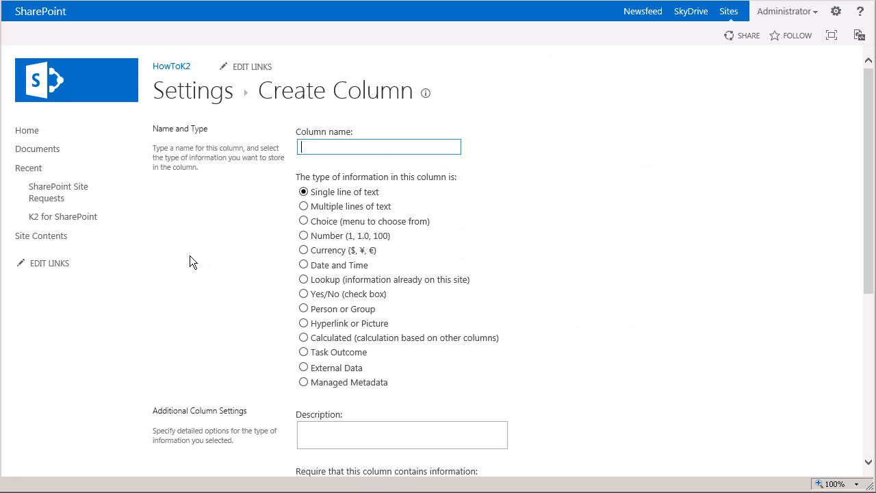
{"action": "type", "text": "Site Status"}
{"action": "scroll", "coordinate": [191, 257], "scroll_direction": "down", "scroll_amount": 5}
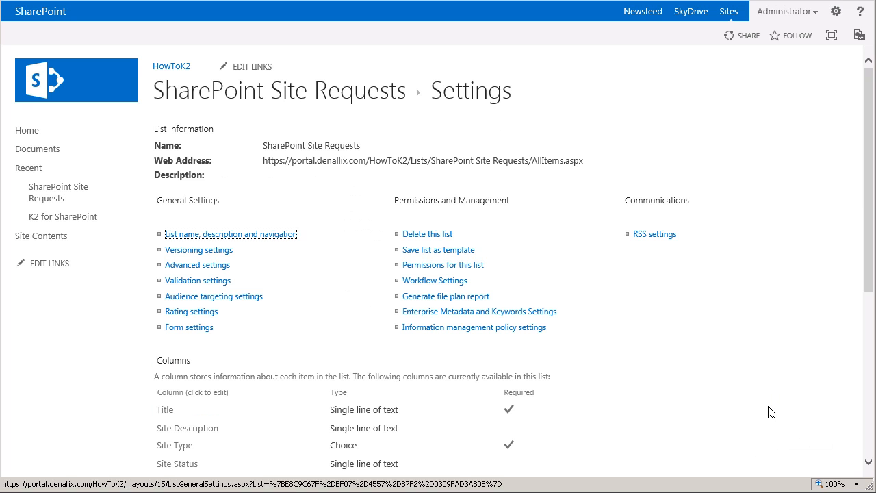
Add a single-line text column named Link to Site to the SharePoint Site Requests list.
{"action": "scroll", "coordinate": [752, 400], "scroll_direction": "down", "scroll_amount": 4}
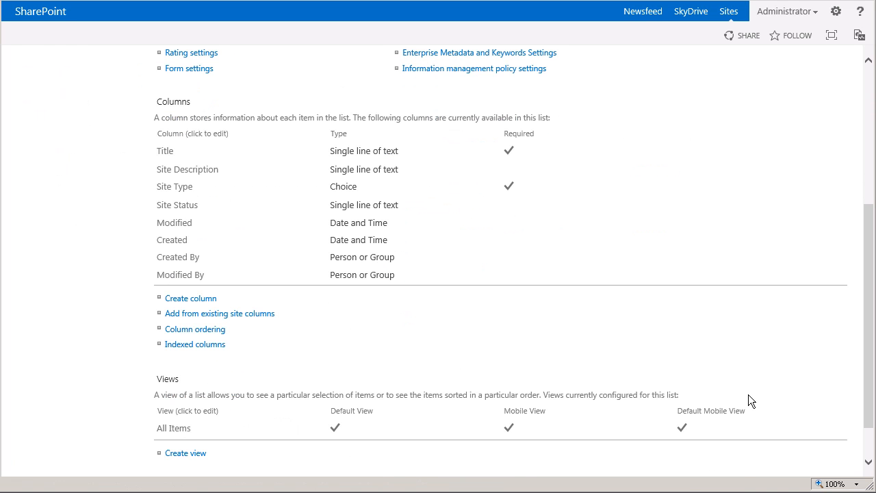
{"action": "left_click", "coordinate": [206, 300]}
{"action": "type", "text": "Lin"}
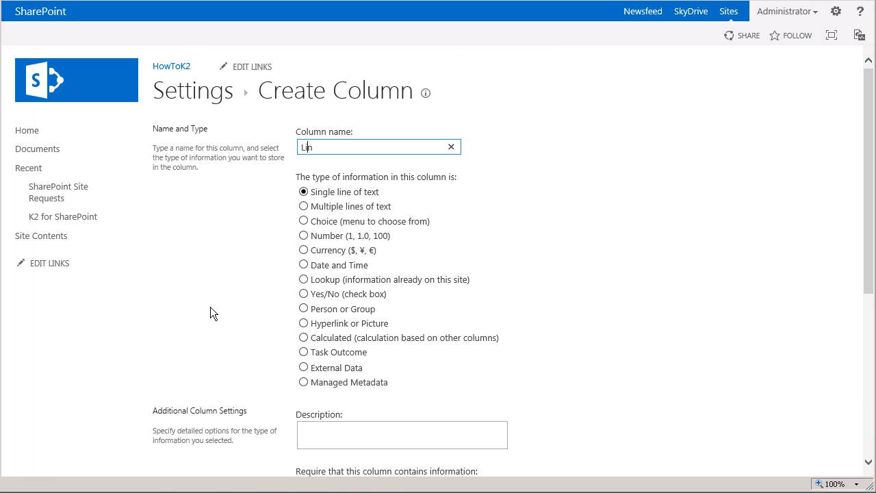
{"action": "type", "text": "k To Site"}
{"action": "scroll", "coordinate": [211, 307], "scroll_direction": "down", "scroll_amount": 5}
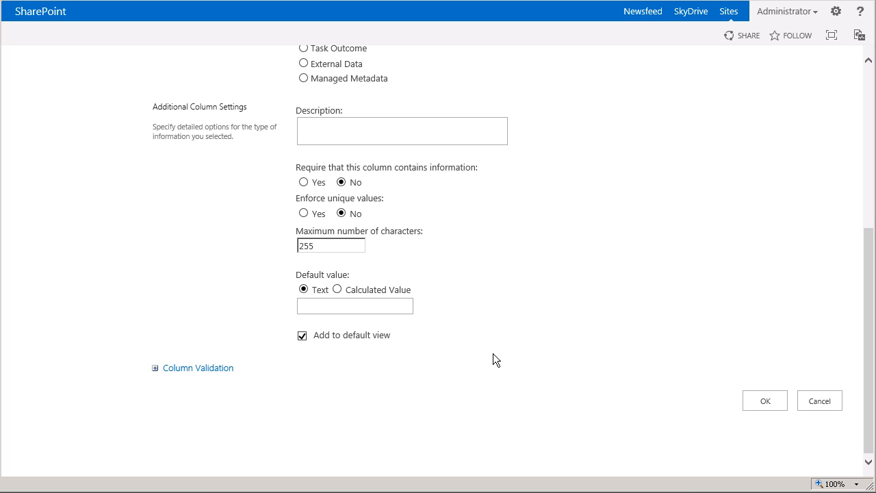
{"action": "left_click", "coordinate": [756, 409]}
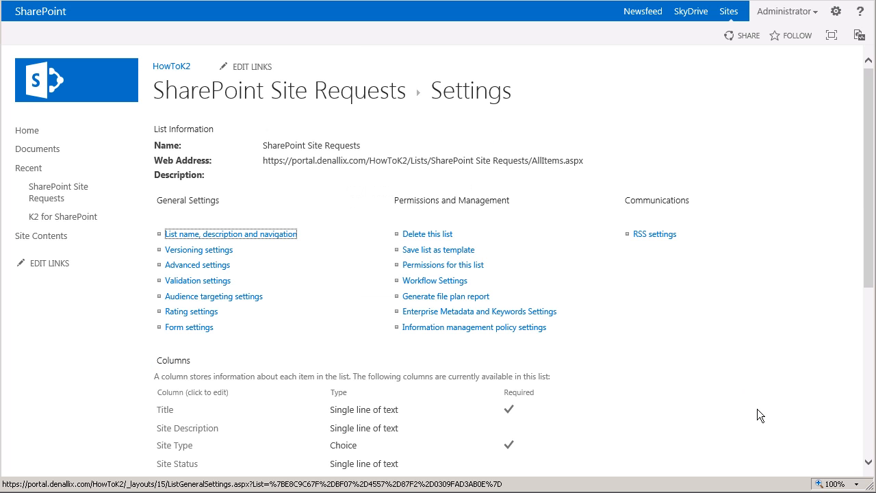
Add a Date and Time column named Site Created On to the list, keeping the Date Only format.
{"action": "scroll", "coordinate": [756, 407], "scroll_direction": "down", "scroll_amount": 3}
{"action": "left_click", "coordinate": [206, 381]}
{"action": "type", "text": "Site Created On"}
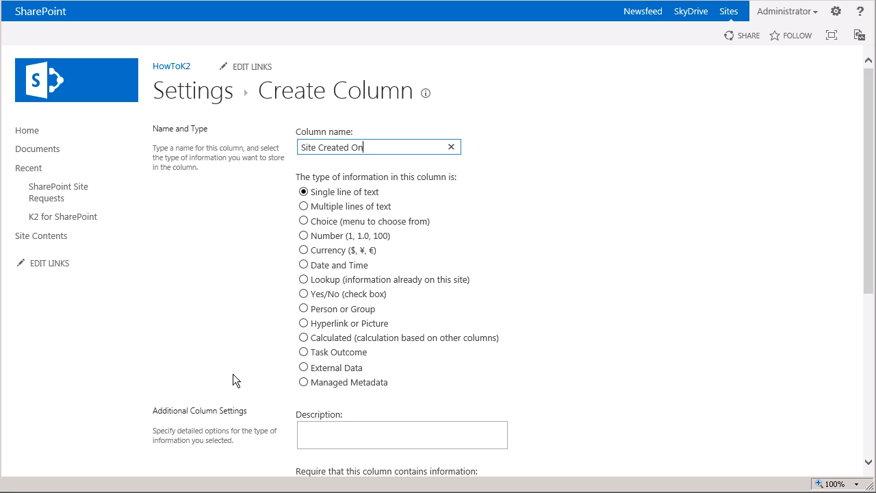
{"action": "left_click", "coordinate": [305, 265]}
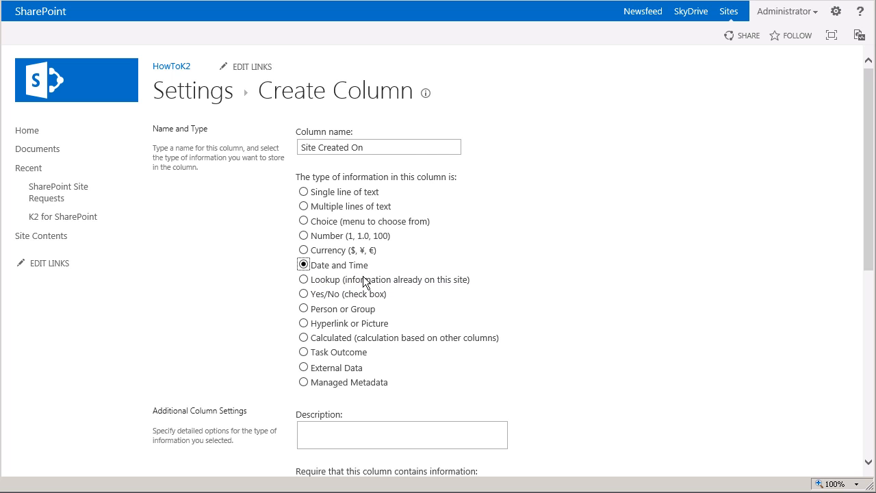
{"action": "scroll", "coordinate": [378, 283], "scroll_direction": "down", "scroll_amount": 1}
{"action": "scroll", "coordinate": [380, 282], "scroll_direction": "down", "scroll_amount": 4}
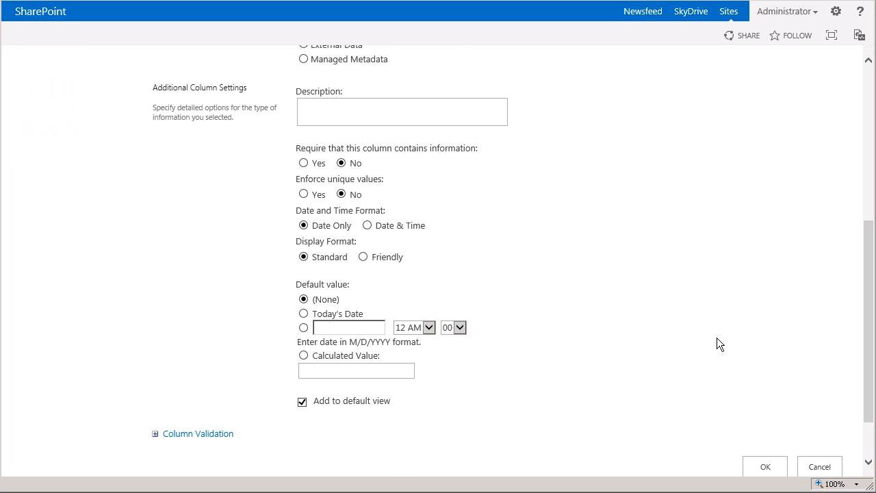
{"action": "left_click", "coordinate": [767, 470]}
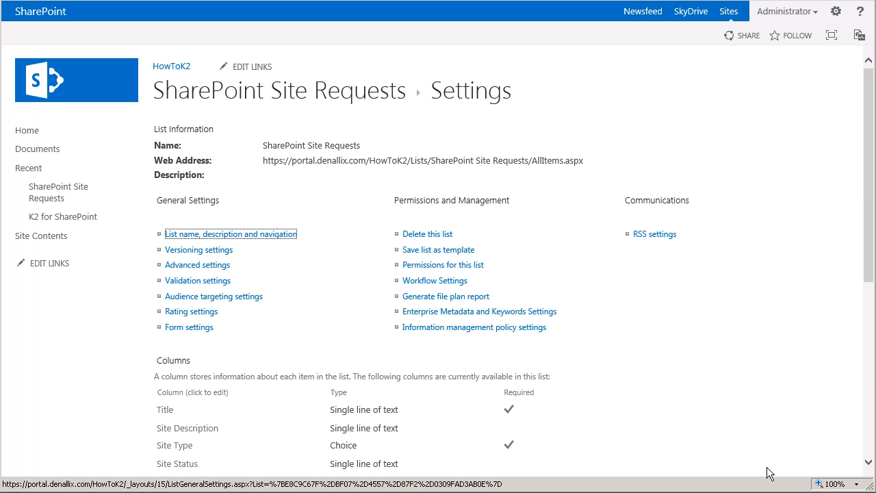
Start creating a K2 application for the SharePoint Site Requests list.
{"action": "scroll", "coordinate": [763, 466], "scroll_direction": "down", "scroll_amount": 3}
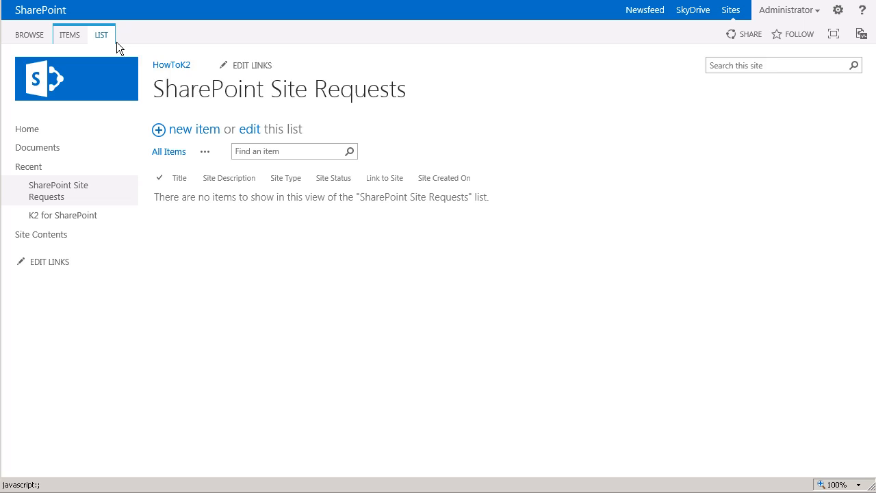
{"action": "left_click", "coordinate": [115, 41]}
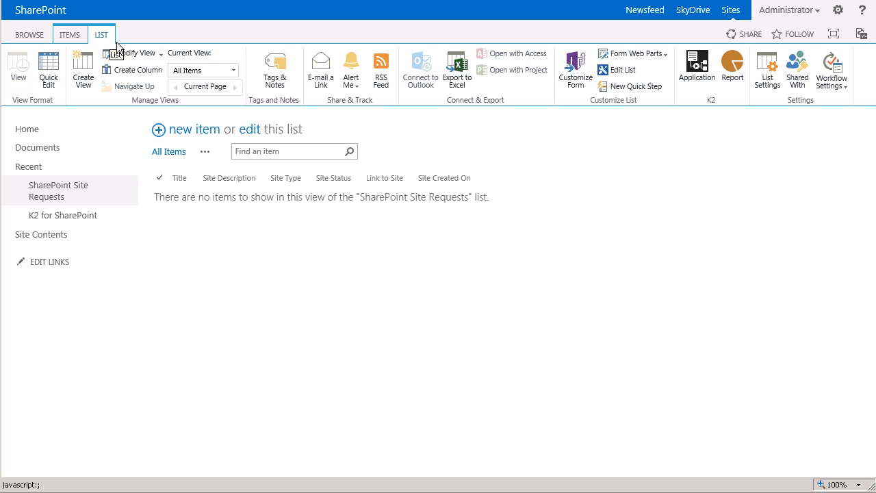
{"action": "left_click", "coordinate": [697, 72]}
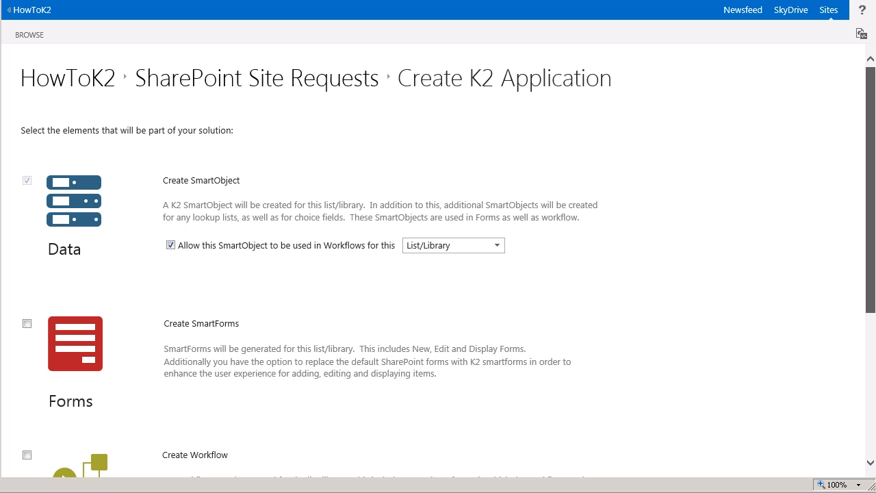
Allow the SmartObject in workflows for this List/Library and include SmartForms as the list's New, Edit and Display forms.
{"action": "mouse_move", "coordinate": [875, 138]}
{"action": "left_mouse_down"}
{"action": "mouse_move", "coordinate": [875, 279]}
{"action": "mouse_move", "coordinate": [875, 137]}
{"action": "left_mouse_up"}
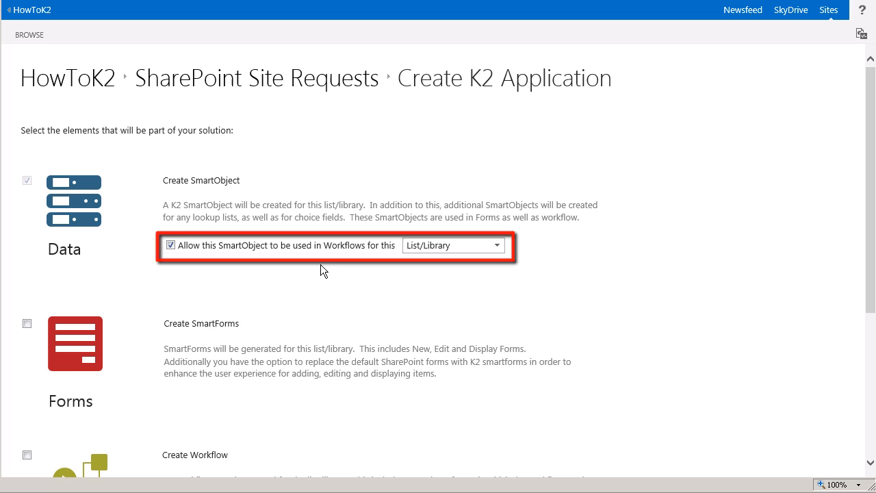
{"action": "left_click", "coordinate": [501, 251]}
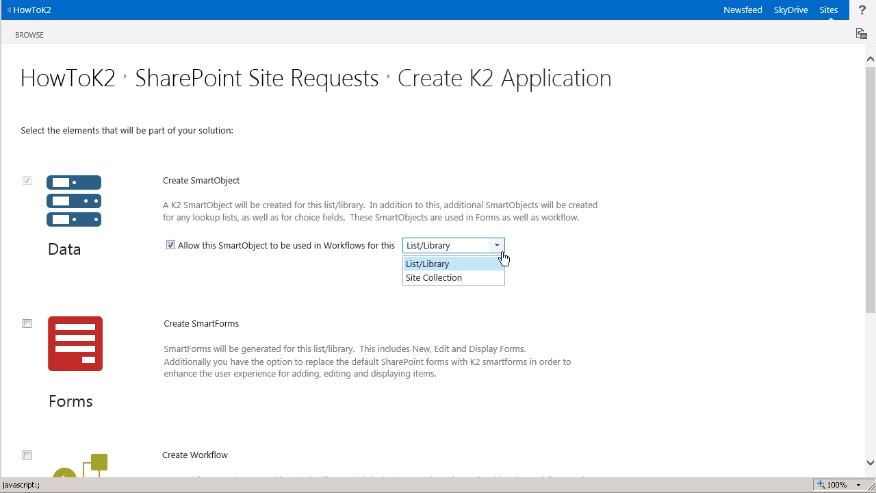
{"action": "left_click", "coordinate": [470, 272]}
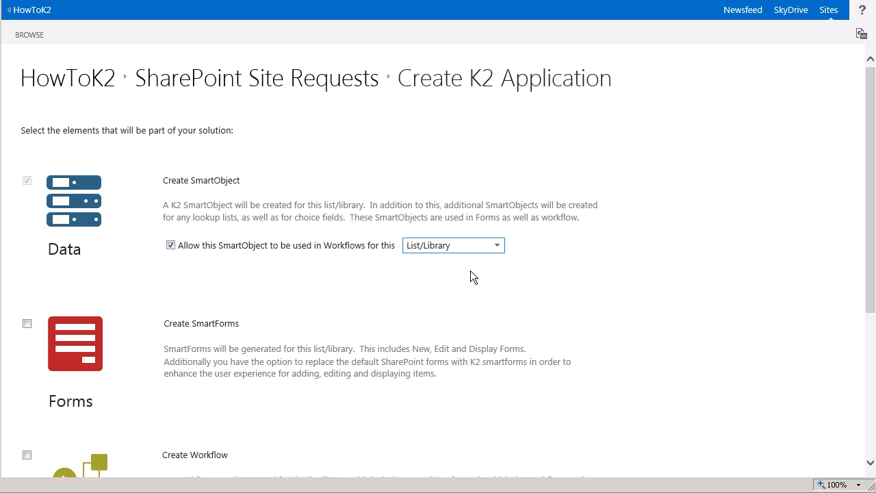
{"action": "left_click", "coordinate": [470, 270]}
{"action": "scroll", "coordinate": [470, 271], "scroll_direction": "down", "scroll_amount": 3}
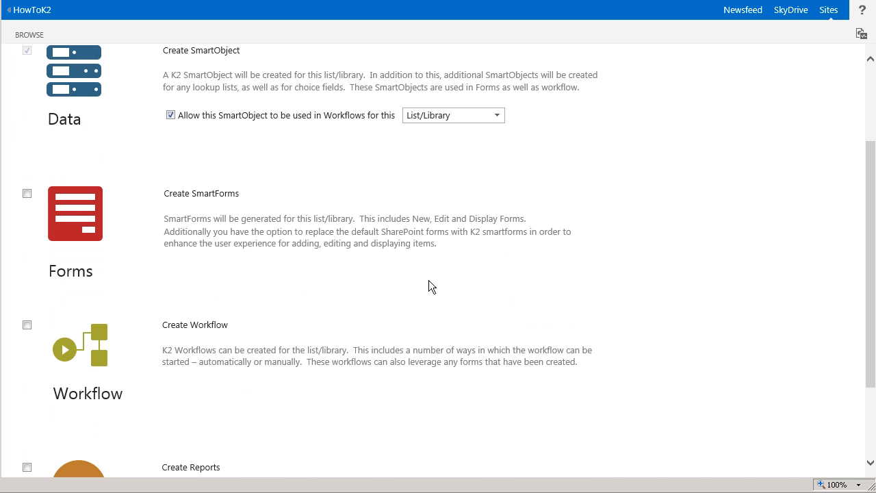
{"action": "left_click", "coordinate": [28, 194]}
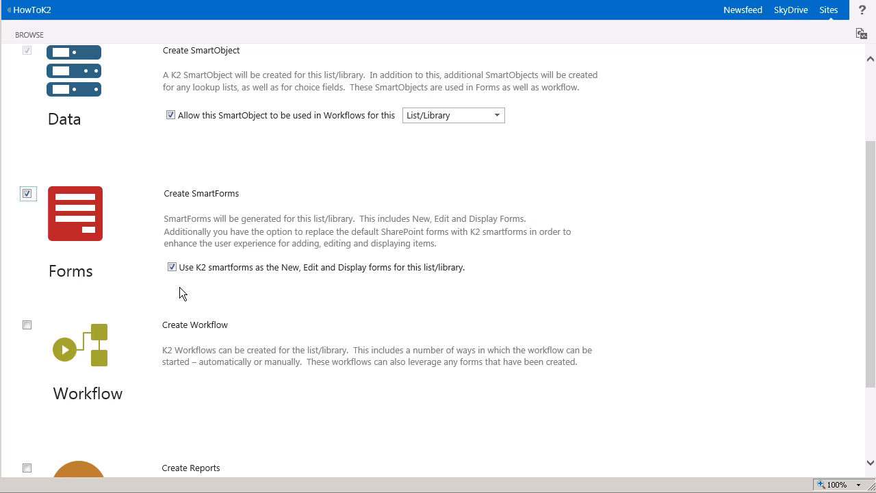
Include a workflow in the K2 application and name it SharePoint Site Requests Workflow.
{"action": "scroll", "coordinate": [180, 287], "scroll_direction": "down", "scroll_amount": 3}
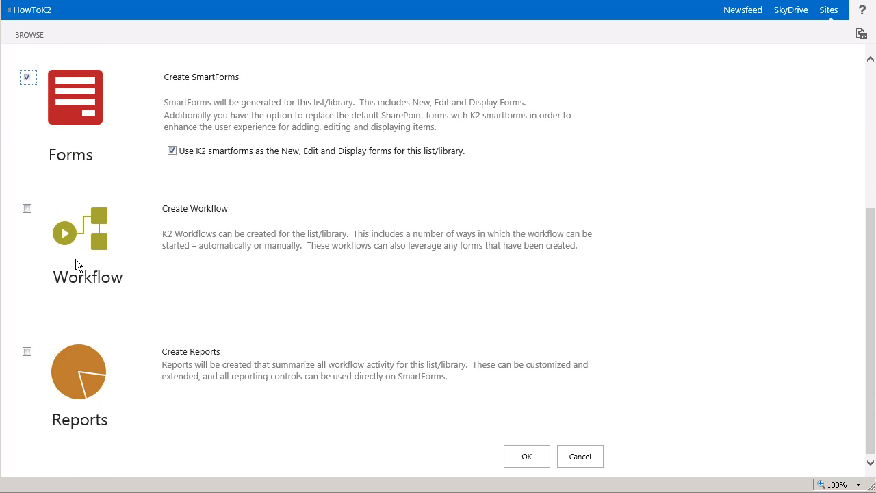
{"action": "left_click", "coordinate": [27, 208]}
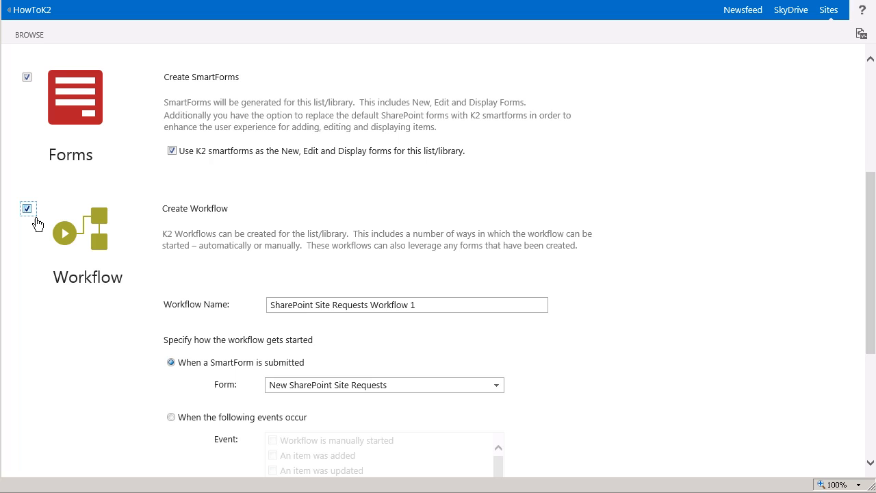
{"action": "left_click", "coordinate": [428, 307]}
{"action": "key", "text": "BackSpace"}
{"action": "key", "text": "BackSpace"}
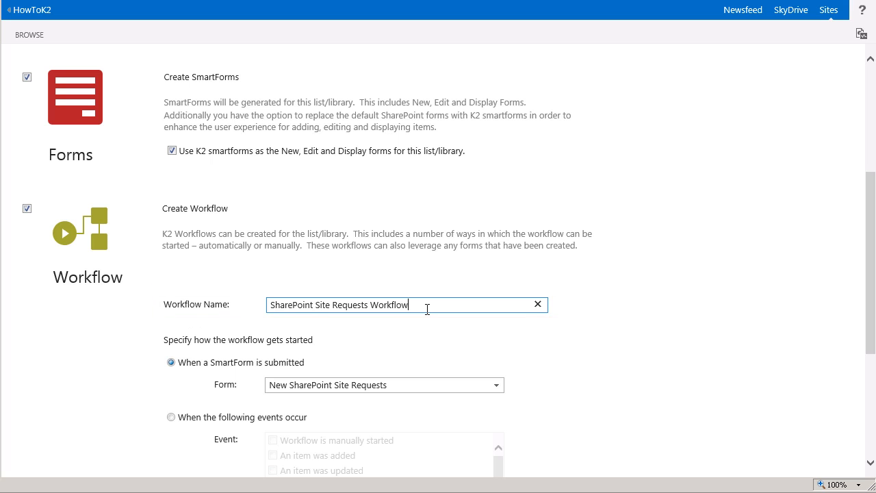
Have the workflow start when the New SharePoint Site Requests SmartForm is submitted.
{"action": "scroll", "coordinate": [427, 310], "scroll_direction": "down", "scroll_amount": 3}
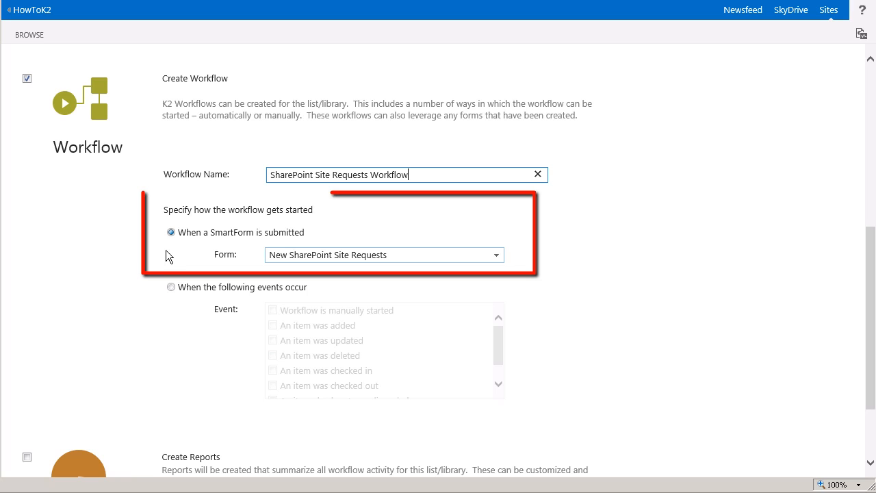
{"action": "left_click", "coordinate": [181, 238]}
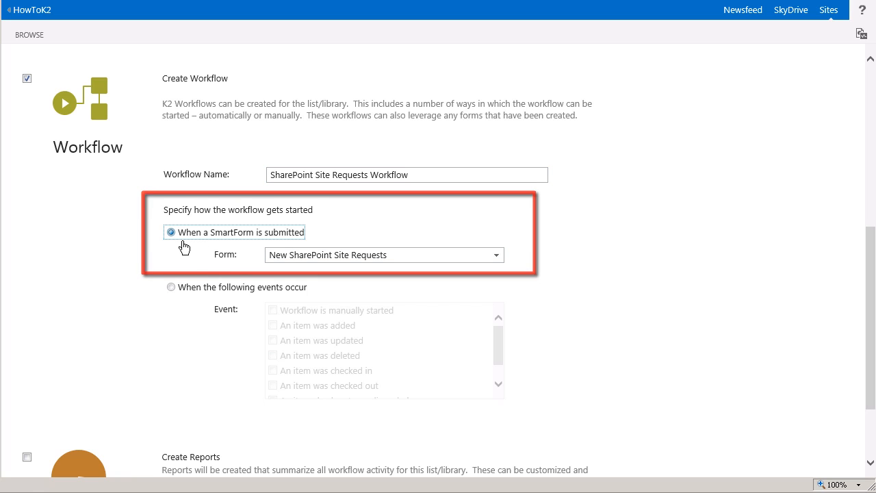
{"action": "left_click", "coordinate": [500, 267]}
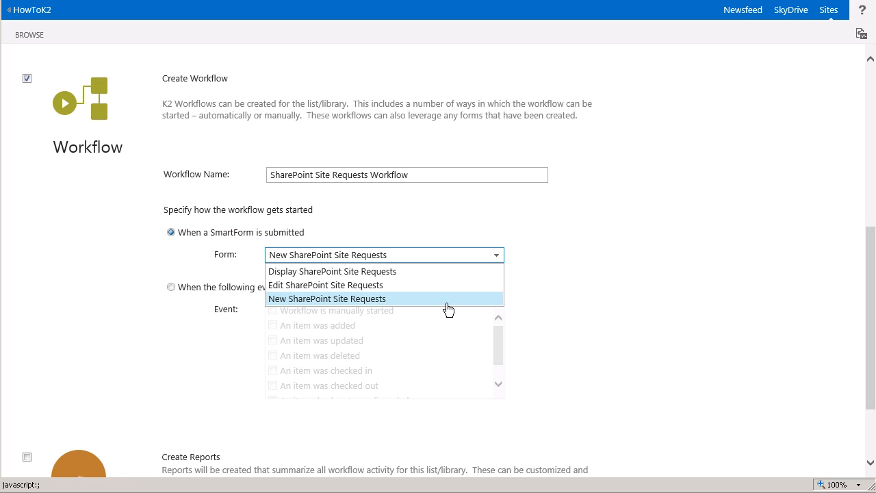
{"action": "left_click", "coordinate": [447, 302]}
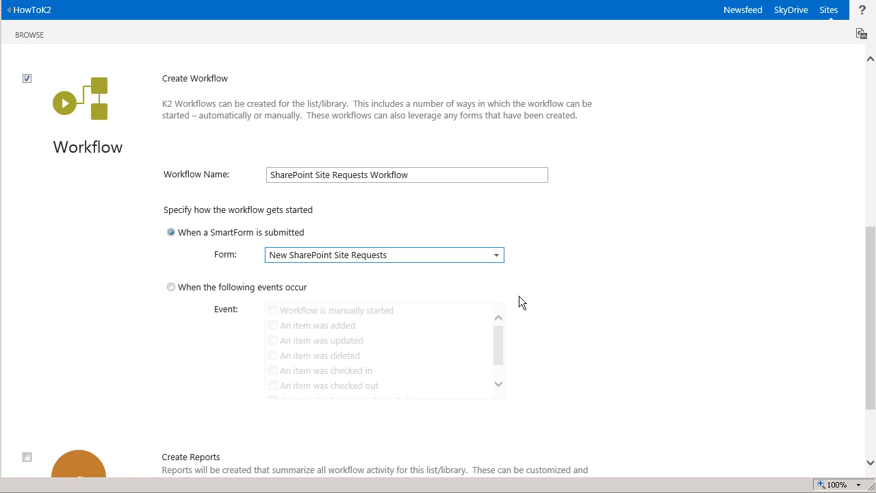
Include reports in the solution and create the K2 application.
{"action": "scroll", "coordinate": [519, 301], "scroll_direction": "down", "scroll_amount": 2}
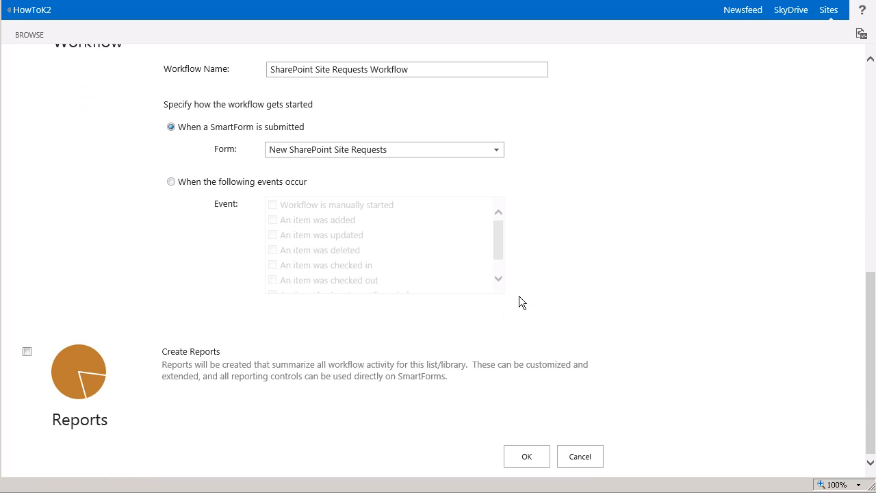
{"action": "left_click", "coordinate": [34, 358]}
{"action": "left_click", "coordinate": [525, 467]}
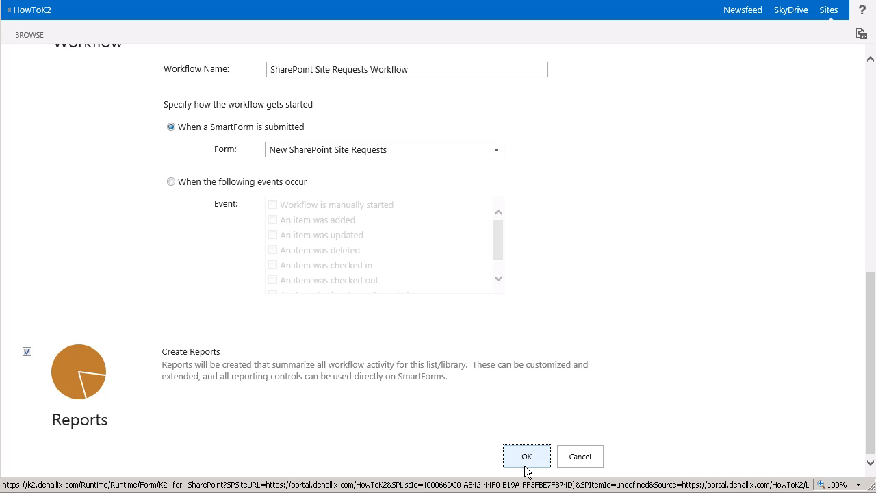
{"action": "left_click", "coordinate": [526, 468]}
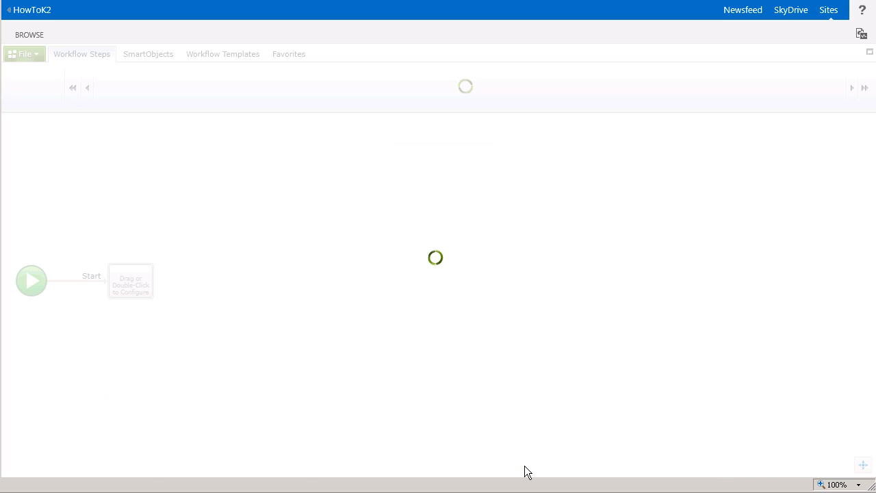
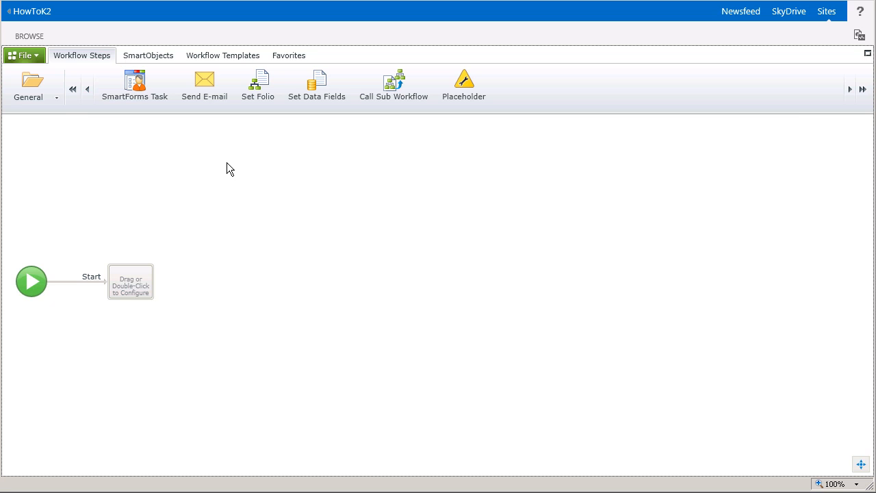
Add an Update List Item step from the List Items category as the first step after the workflow's start.
{"action": "left_click", "coordinate": [54, 109]}
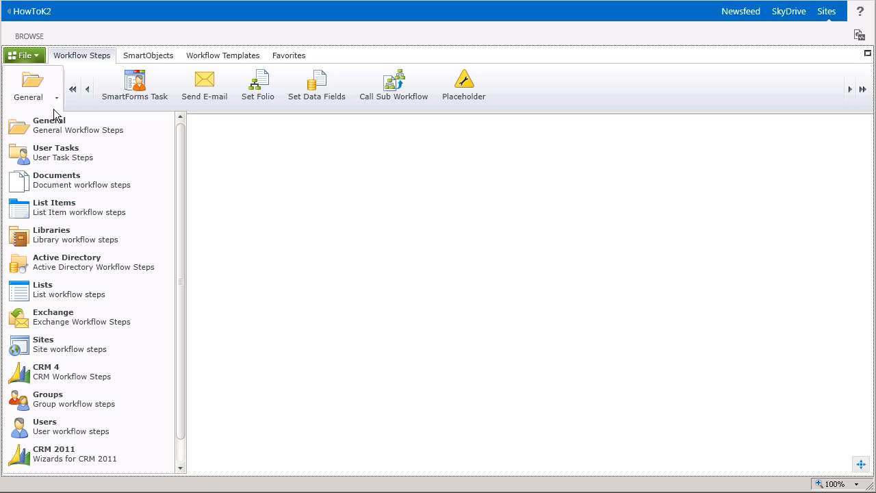
{"action": "left_click", "coordinate": [99, 209]}
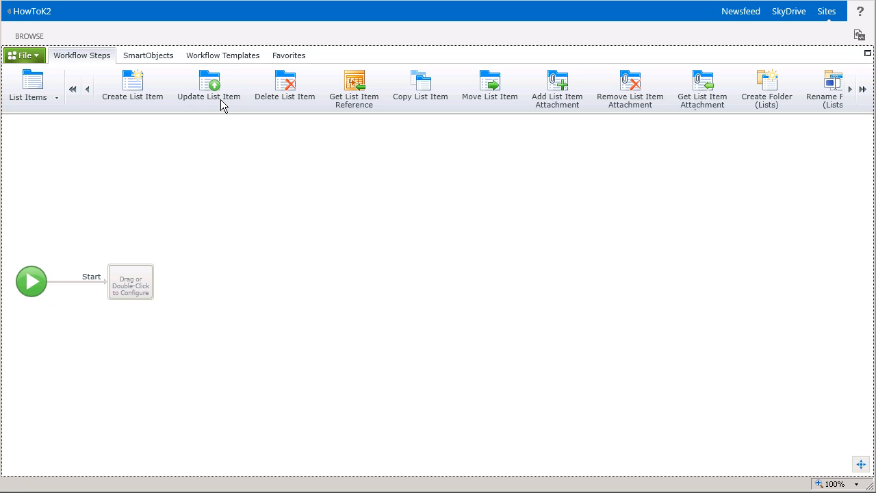
{"action": "left_click_drag", "start_coordinate": [200, 147], "coordinate": [143, 288]}
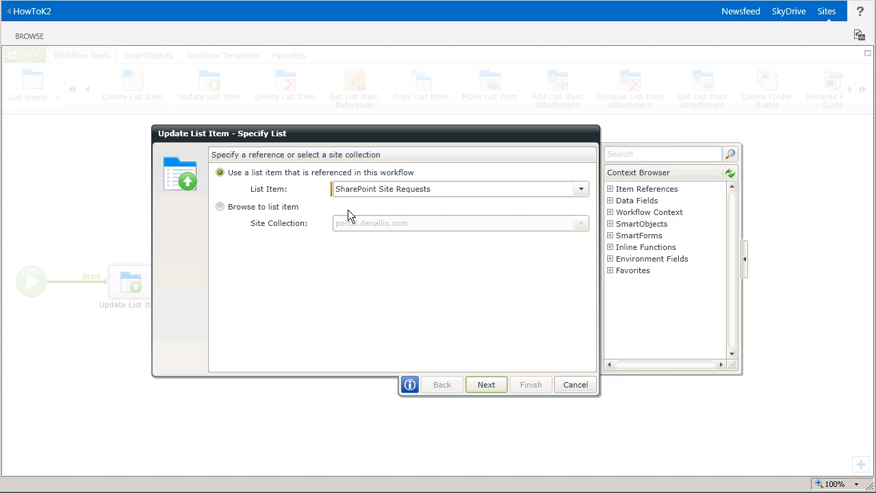
Have the Update List Item step set Site Status to Pending Approval on the referenced SharePoint Site Requests list item.
{"action": "left_click", "coordinate": [610, 191]}
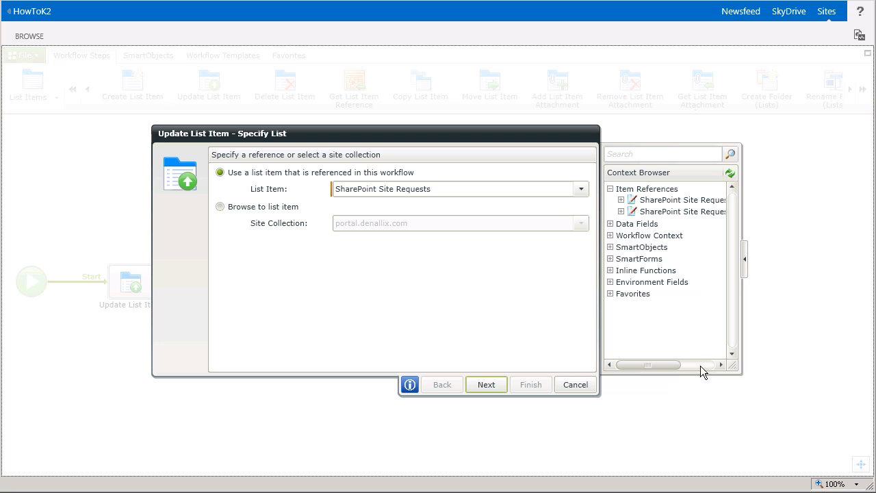
{"action": "left_click_drag", "start_coordinate": [741, 372], "coordinate": [770, 373]}
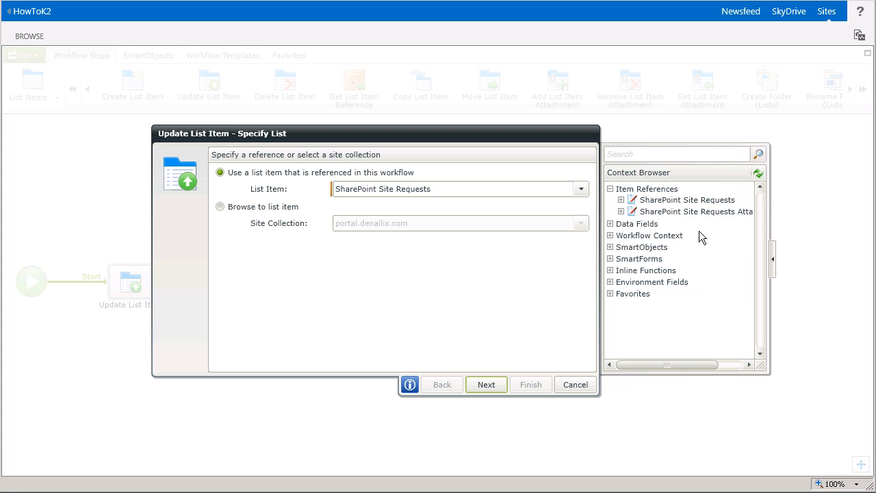
{"action": "double_click", "coordinate": [696, 206]}
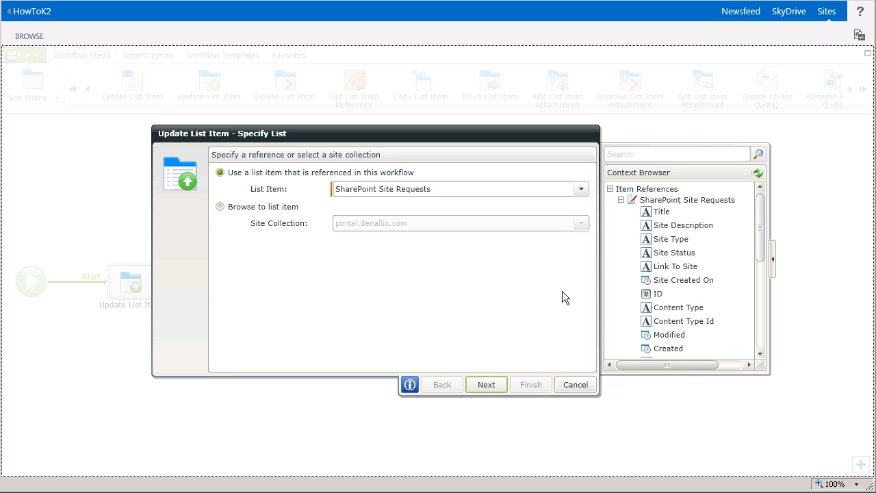
{"action": "left_click", "coordinate": [506, 388]}
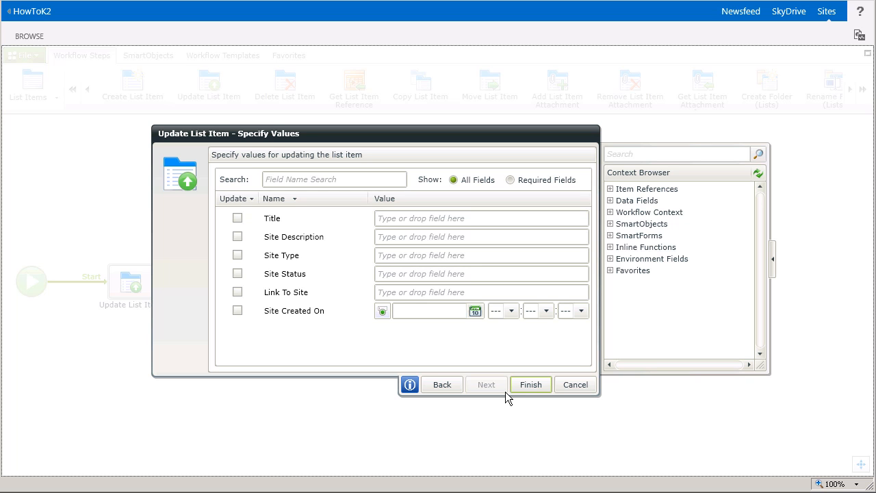
{"action": "left_click", "coordinate": [436, 279]}
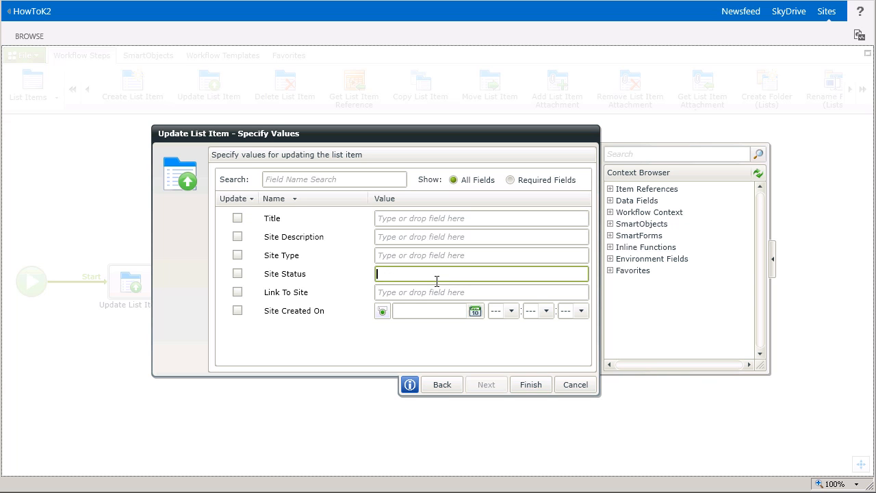
{"action": "type", "text": "Pendig"}
{"action": "key", "text": "BackSpace"}
{"action": "key", "text": "BackSpace"}
{"action": "type", "text": "ing Approval"}
{"action": "left_click", "coordinate": [531, 386]}
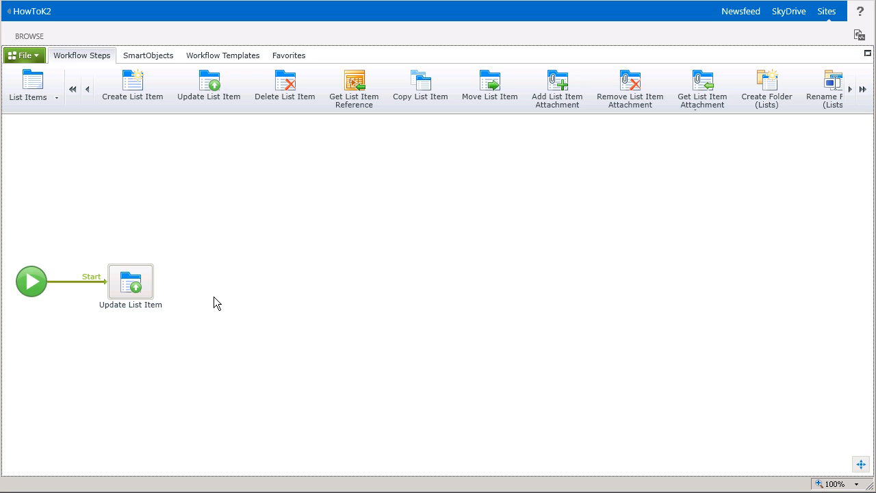
Add an outcome named Continue to the Update List Item step, linked to a new workflow step.
{"action": "mouse_move", "coordinate": [156, 295]}
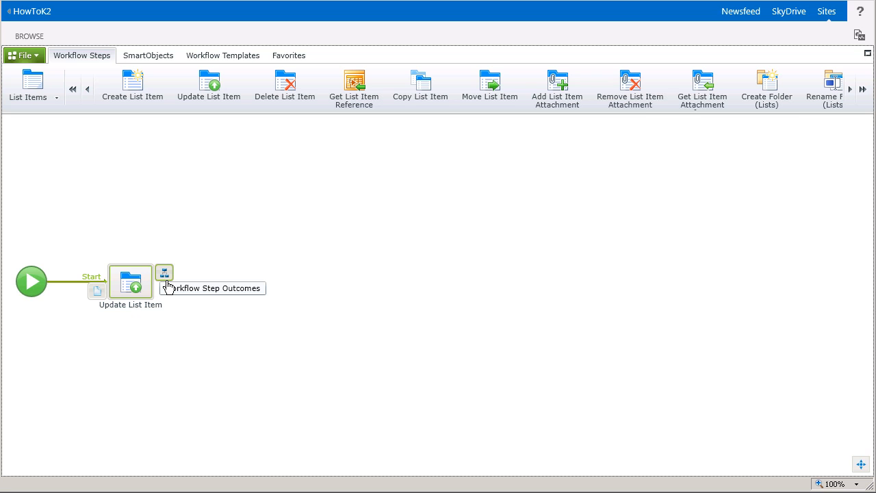
{"action": "left_click", "coordinate": [165, 282]}
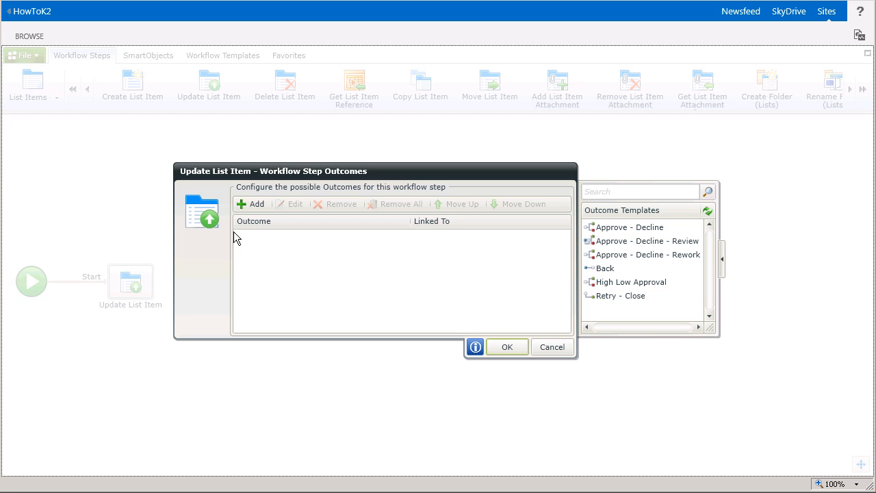
{"action": "left_click", "coordinate": [260, 210]}
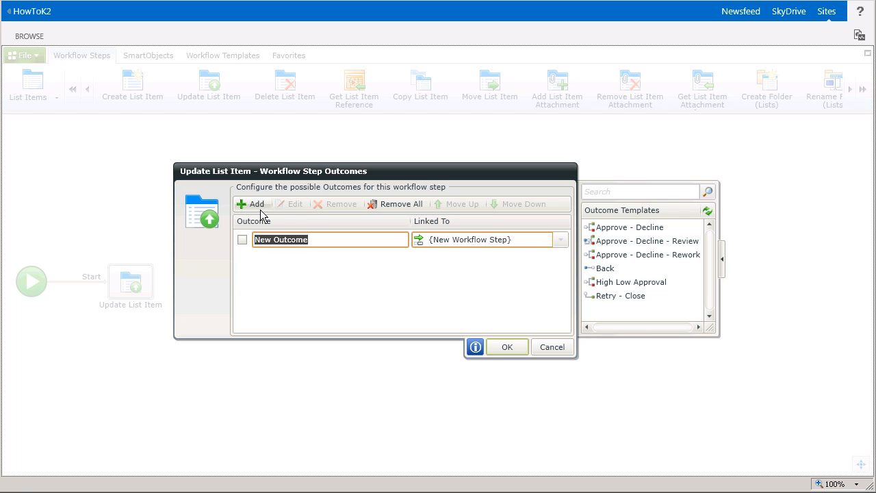
{"action": "type", "text": "Continue"}
{"action": "left_click", "coordinate": [507, 349]}
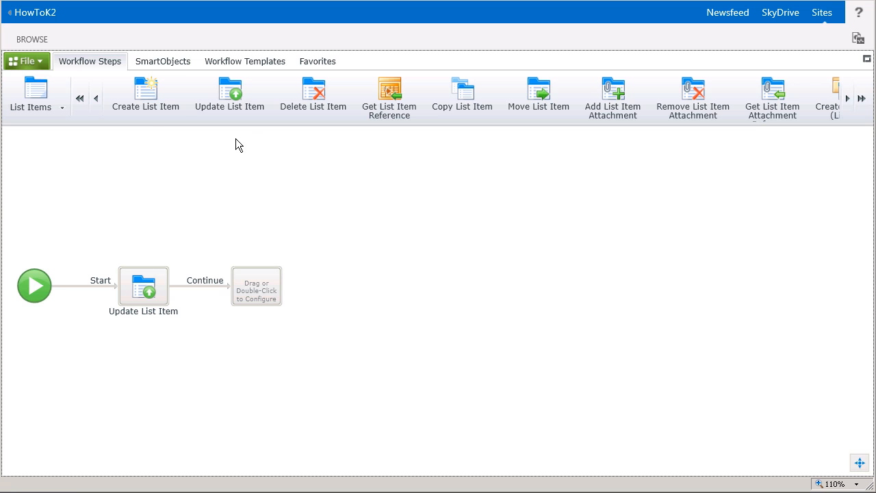
Place a SmartForms Task from the User Tasks category on the empty step after the Continue outcome.
{"action": "left_click", "coordinate": [47, 103]}
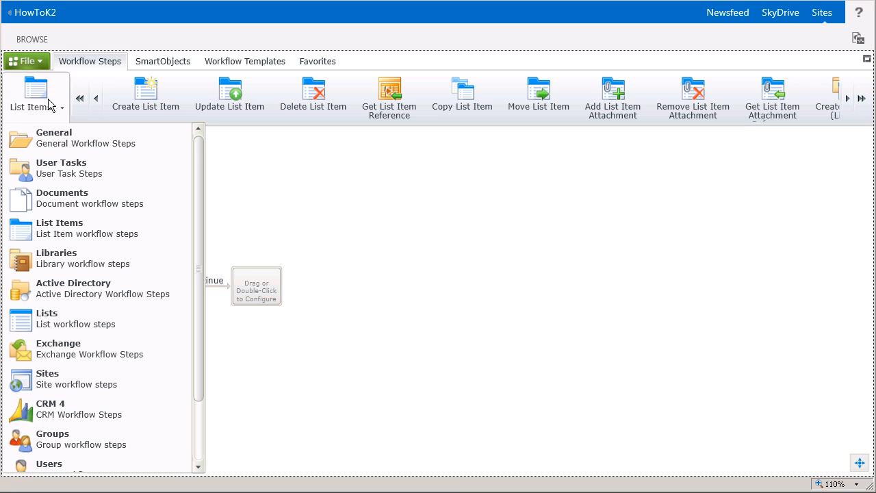
{"action": "left_click", "coordinate": [124, 181]}
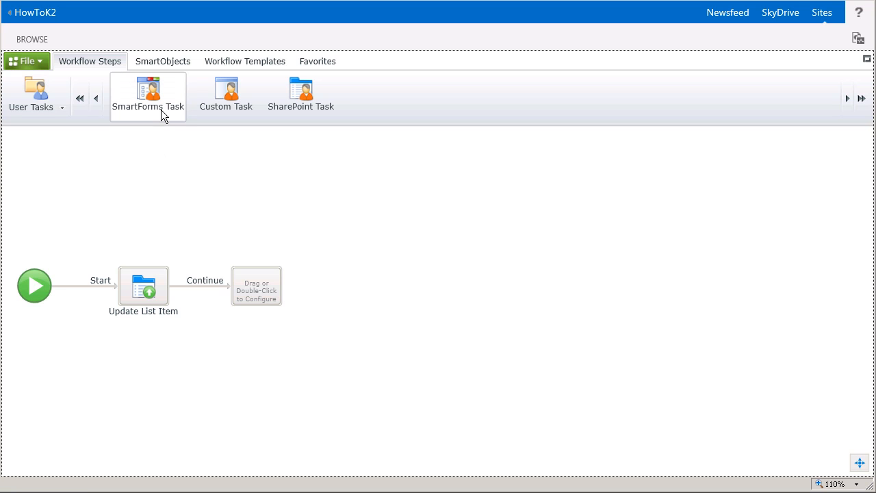
{"action": "left_click_drag", "start_coordinate": [160, 111], "coordinate": [256, 299]}
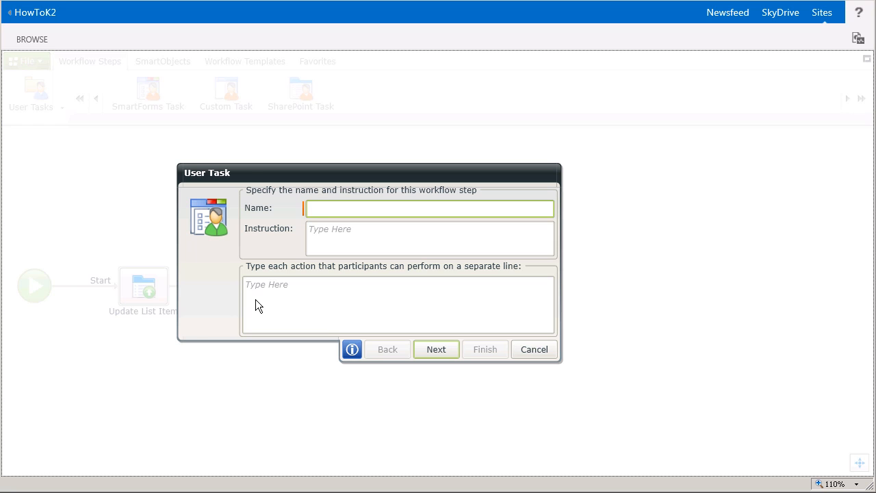
Name the user task Approve New Site Request with the instruction "Please review and approve or reject the new Site Request".
{"action": "type", "text": "Approve "}
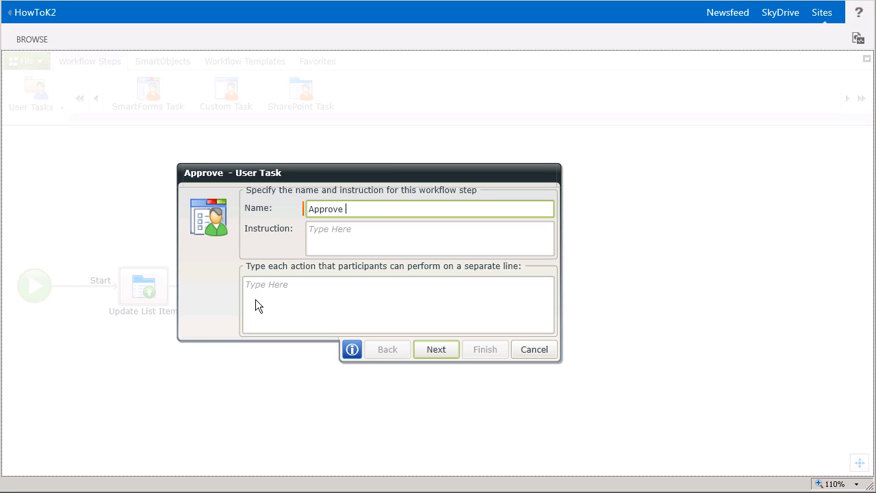
{"action": "type", "text": "New Site "}
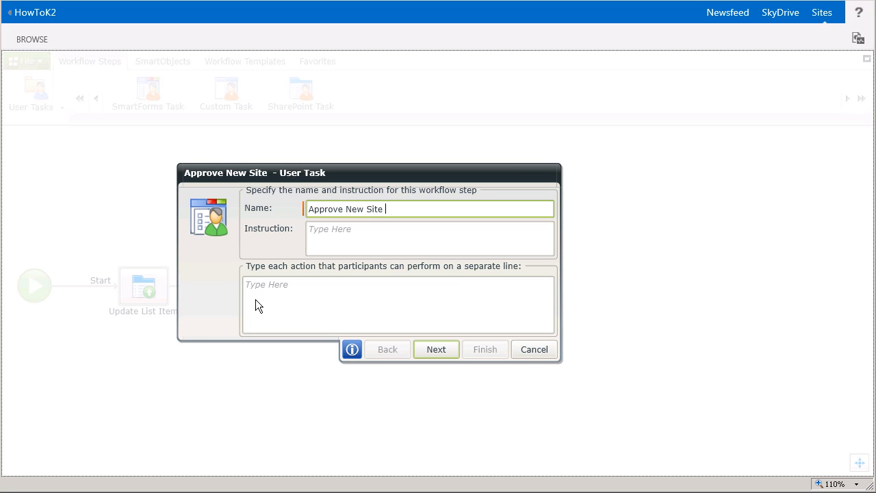
{"action": "type", "text": "Request"}
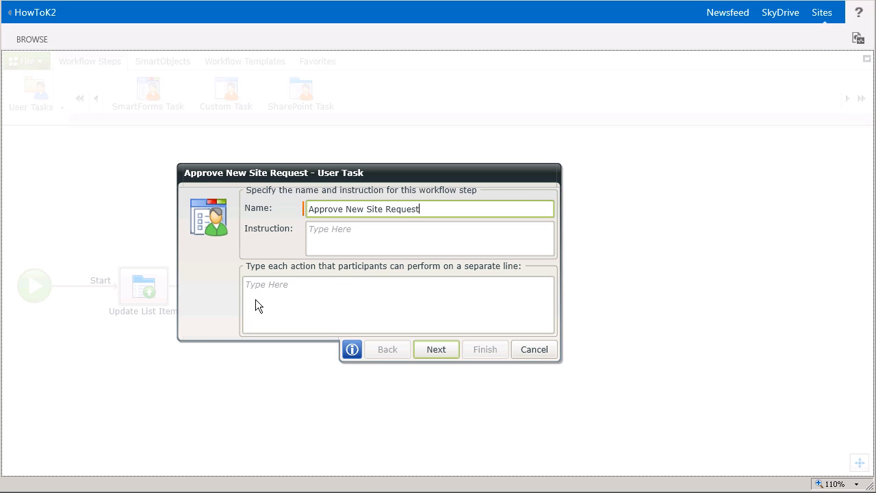
{"action": "left_click", "coordinate": [338, 254]}
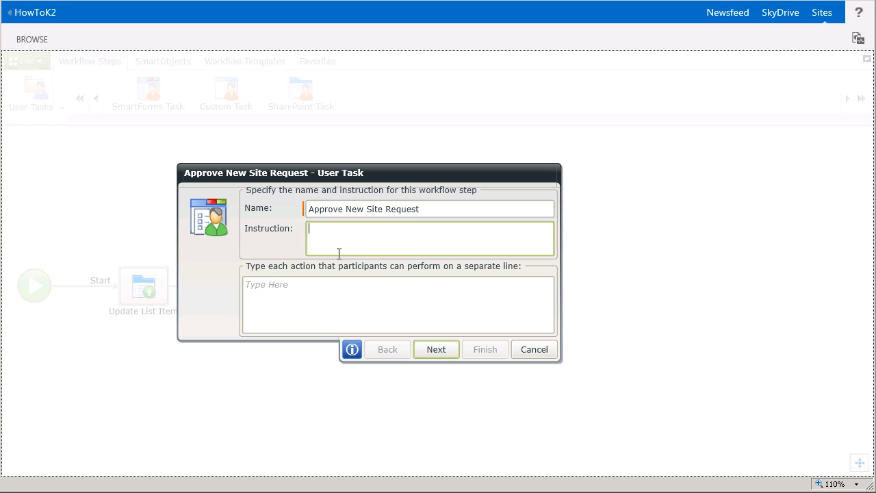
{"action": "type", "text": "Please review and approve or reject the new Site Request"}
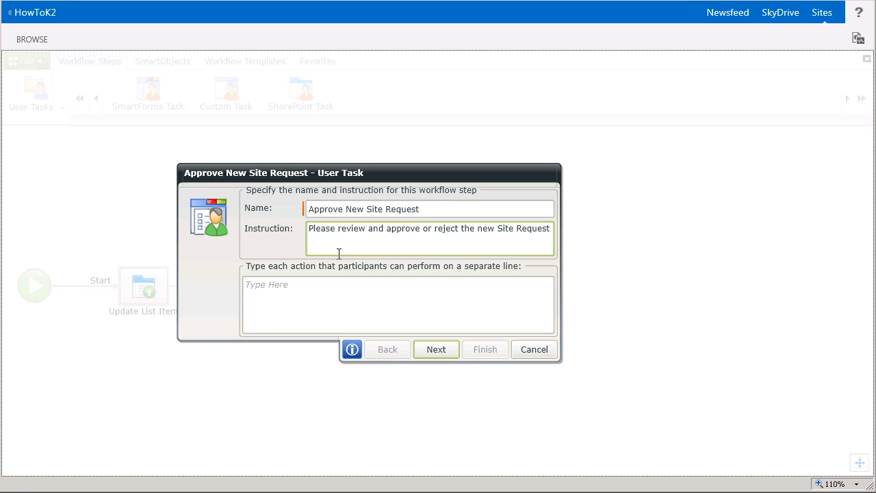
Define Approve and Reject as the actions participants can perform on the task.
{"action": "left_click", "coordinate": [311, 301]}
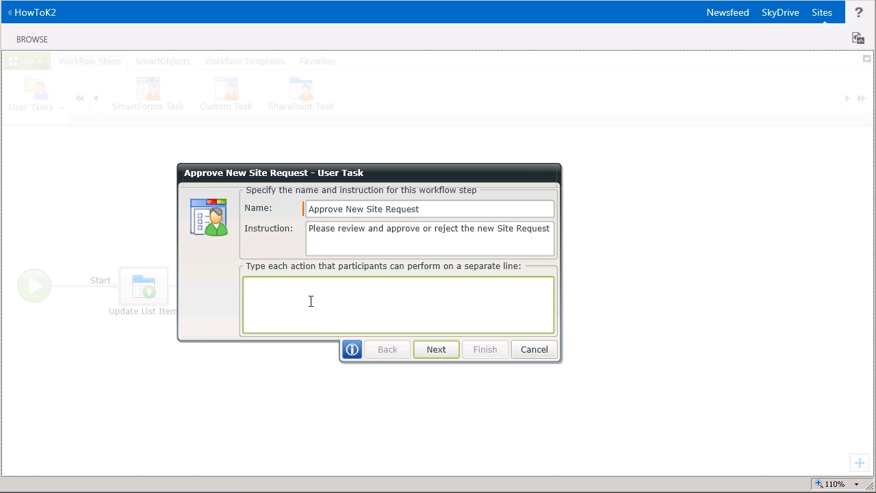
{"action": "type", "text": "Approve "}
{"action": "type", "text": "Reject"}
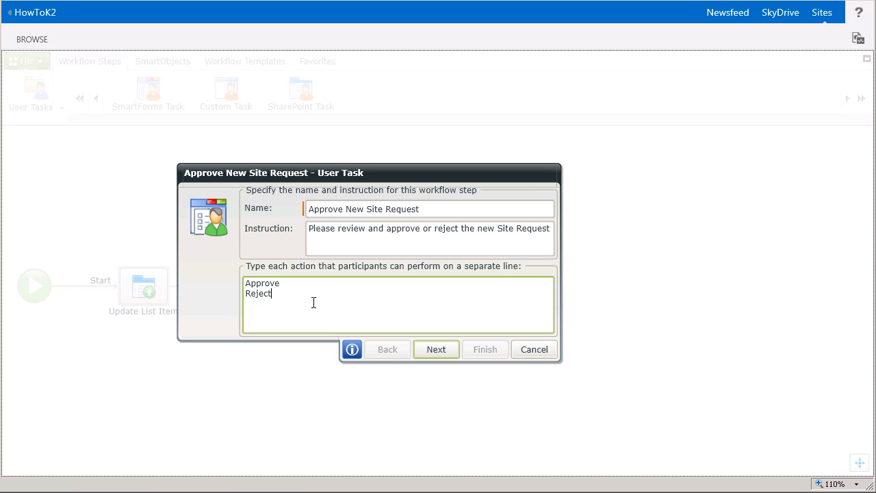
Use the Edit SharePoint Site Requests form for the task and open the work item when the form is initializing.
{"action": "left_click", "coordinate": [448, 355]}
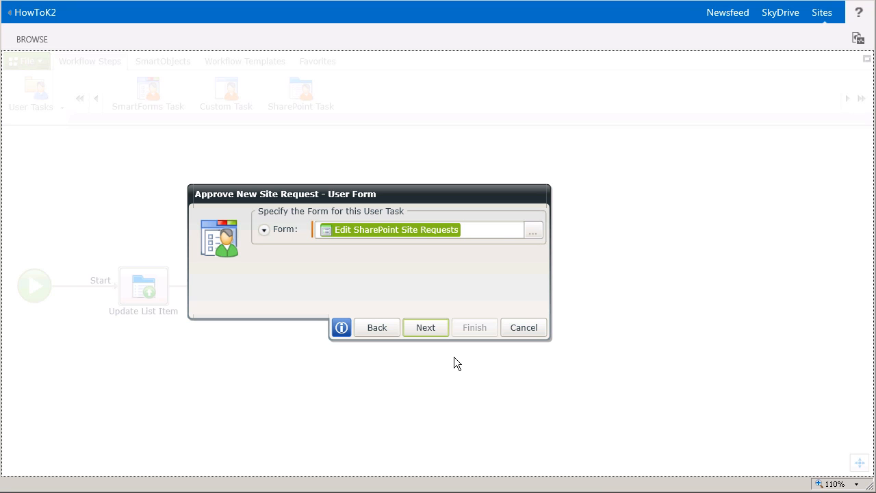
{"action": "left_click", "coordinate": [436, 334]}
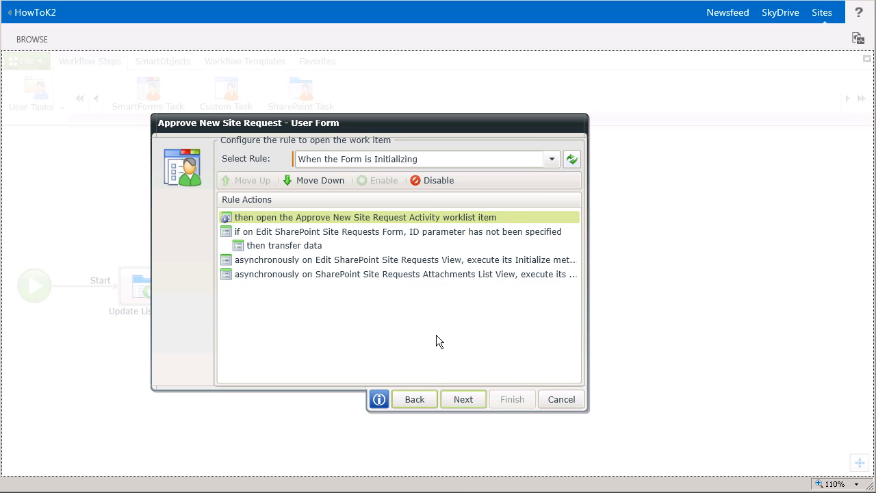
{"action": "left_click", "coordinate": [478, 406]}
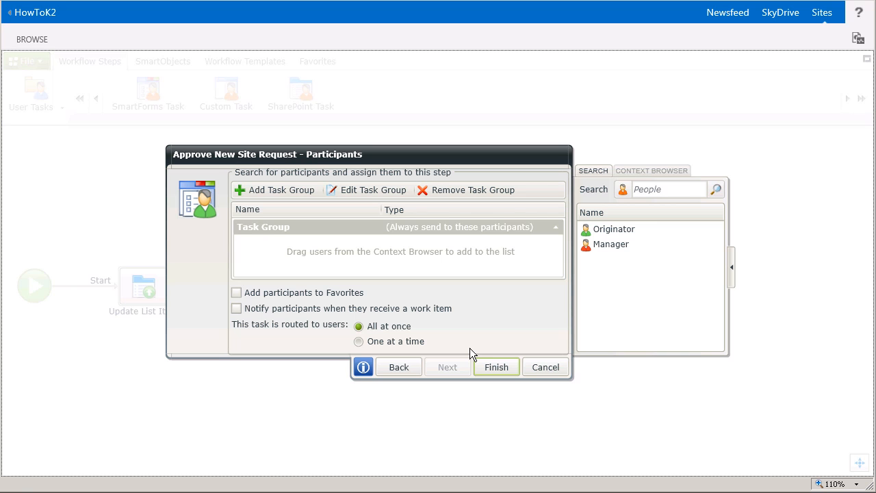
Find the approver by first name, assign them as task participant, and enable notification when participants receive a work item.
{"action": "left_click", "coordinate": [667, 196]}
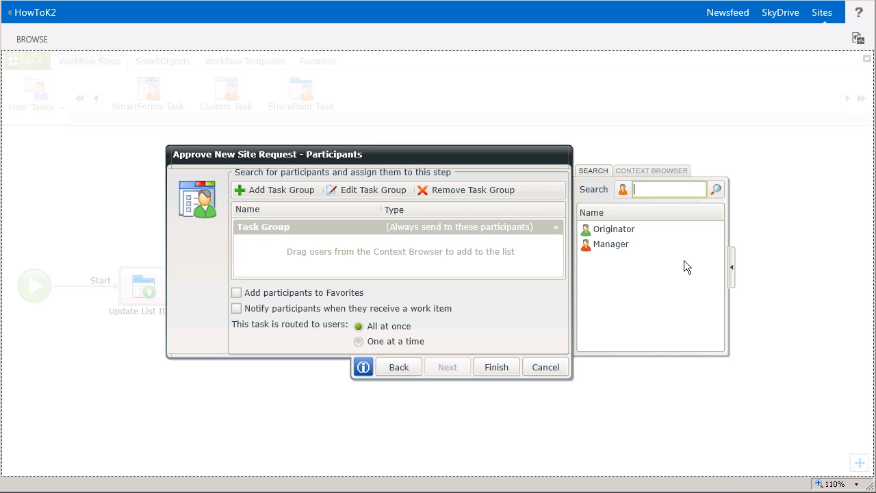
{"action": "type", "text": "Bob"}
{"action": "left_click", "coordinate": [720, 193]}
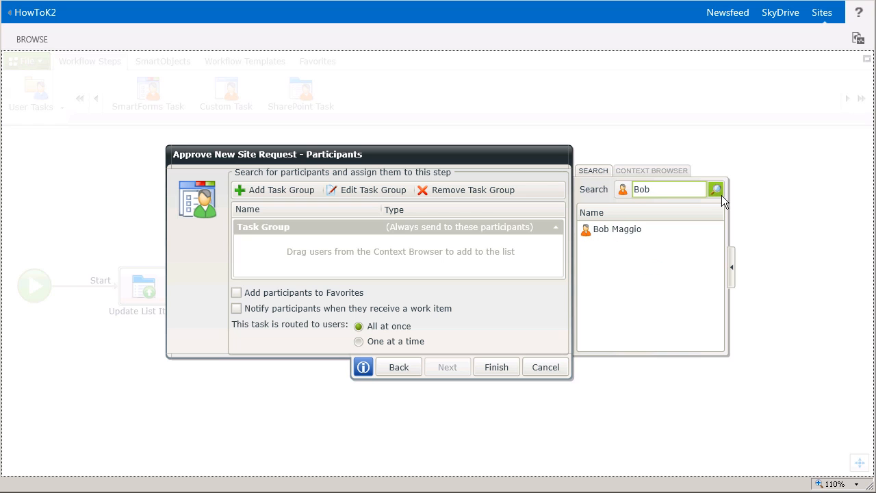
{"action": "left_click", "coordinate": [633, 232]}
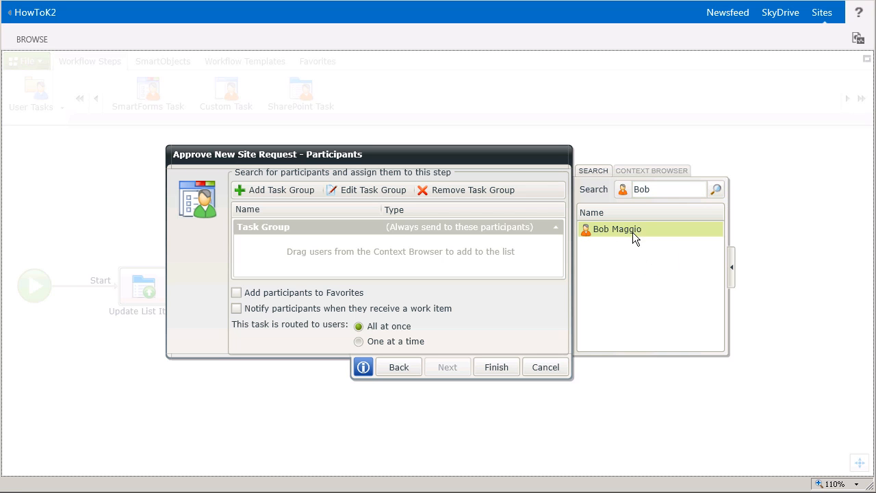
{"action": "left_click_drag", "start_coordinate": [637, 238], "coordinate": [436, 260]}
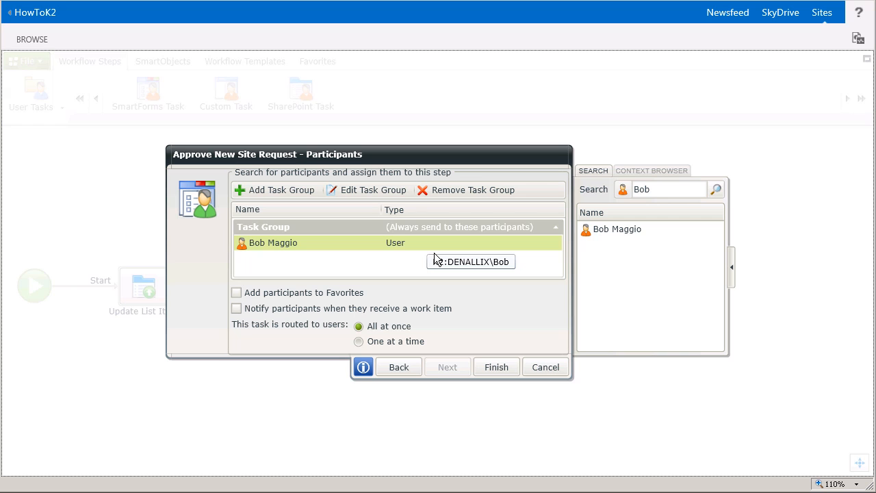
{"action": "left_click", "coordinate": [245, 318]}
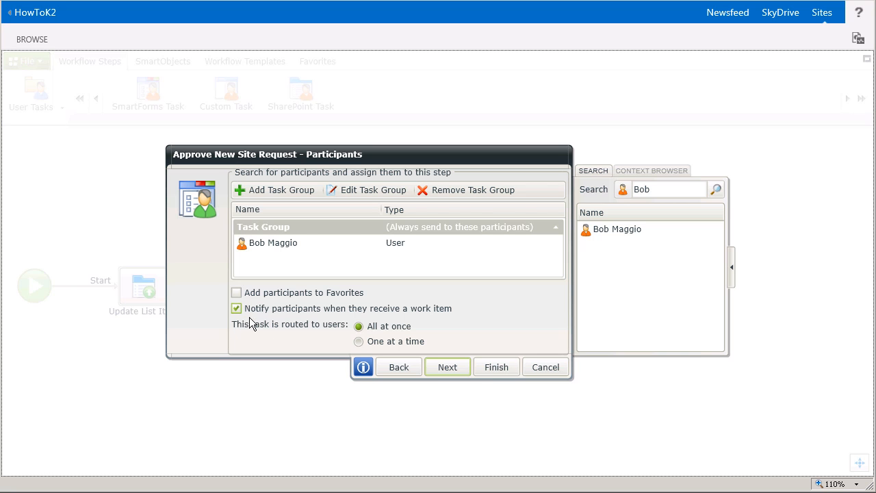
{"action": "left_click", "coordinate": [456, 375]}
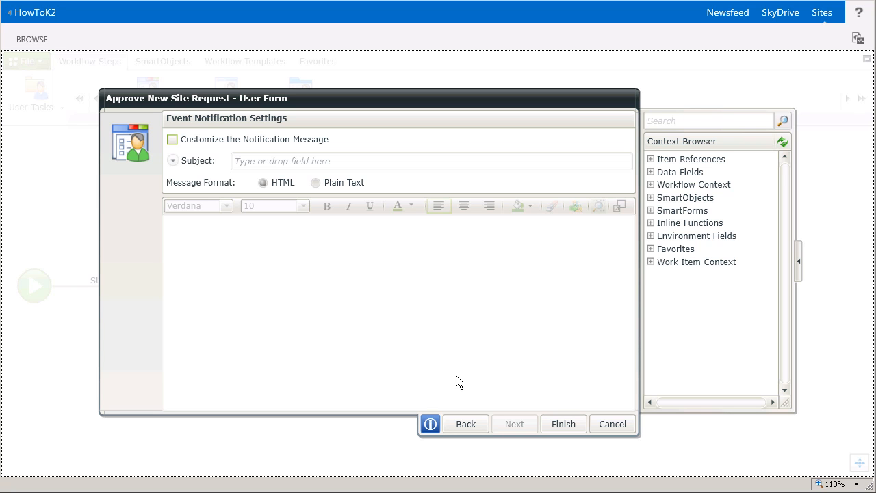
Customize the notification message with the subject "New Site Request:" followed by the Title field of the SharePoint Site Requests item.
{"action": "left_click", "coordinate": [182, 148]}
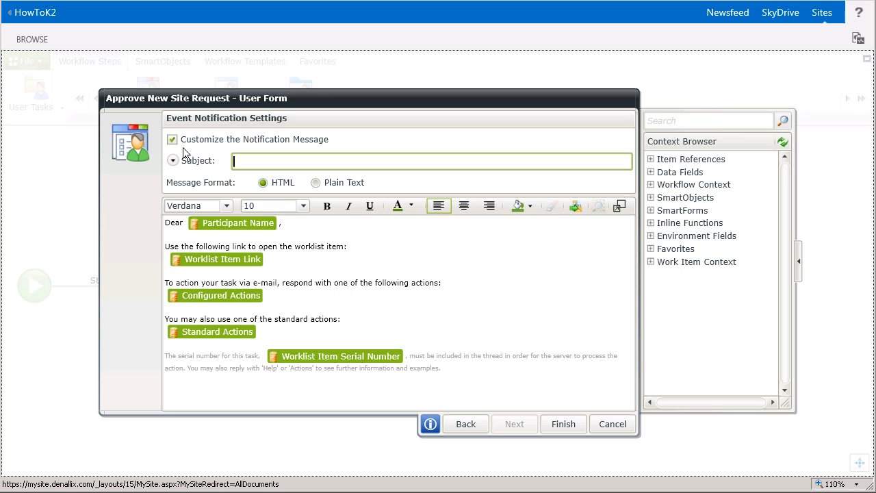
{"action": "type", "text": "New Site R"}
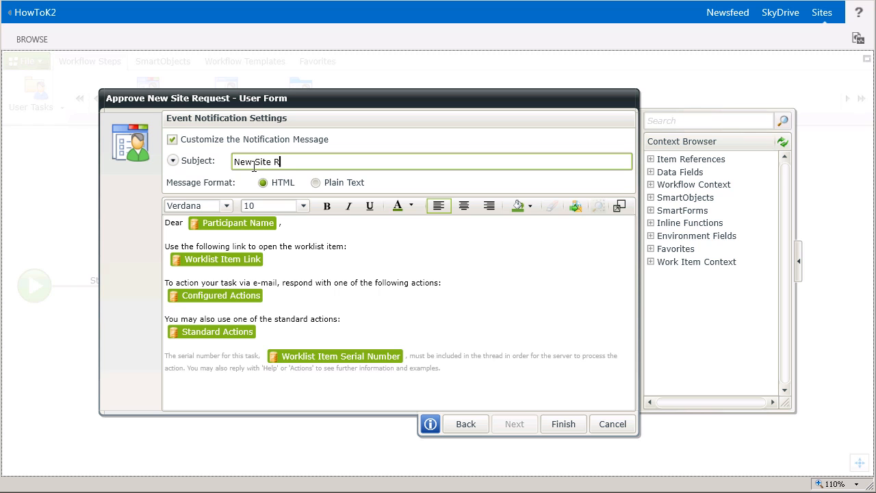
{"action": "type", "text": "equest:"}
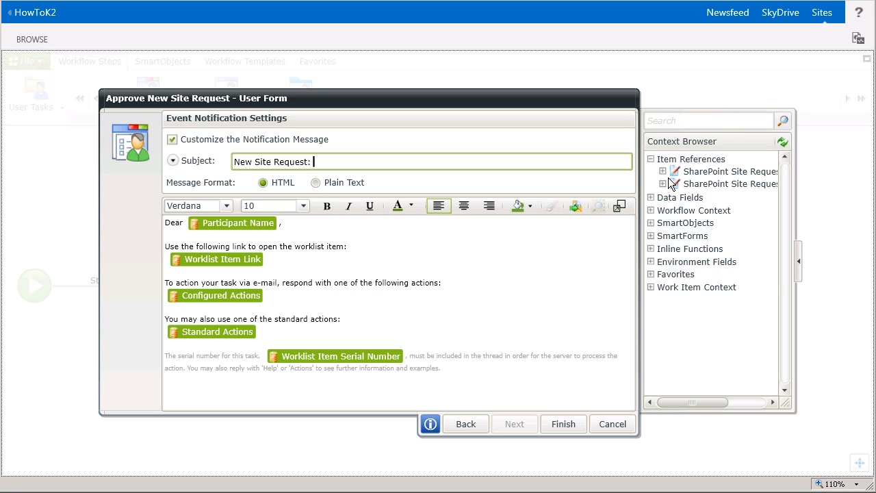
{"action": "left_click", "coordinate": [663, 172]}
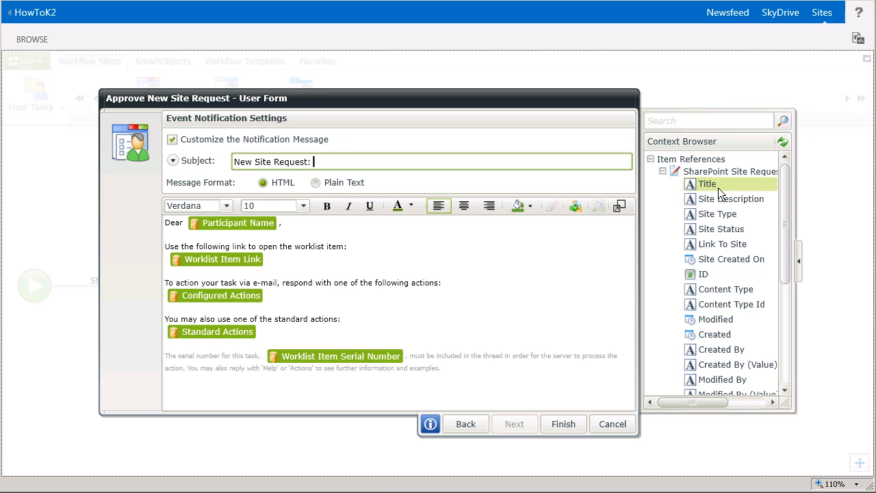
{"action": "left_click_drag", "start_coordinate": [723, 190], "coordinate": [572, 168]}
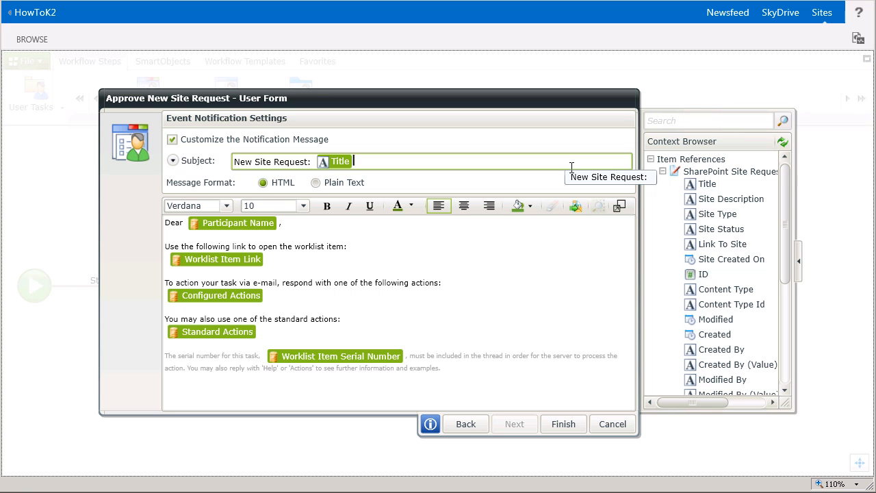
Below the greeting, add the line "requested a new Site Type site titled Title.", using the item's Site Type and Title fields as placeholders.
{"action": "left_click", "coordinate": [349, 228]}
{"action": "key", "text": "Return"}
{"action": "key", "text": "Return"}
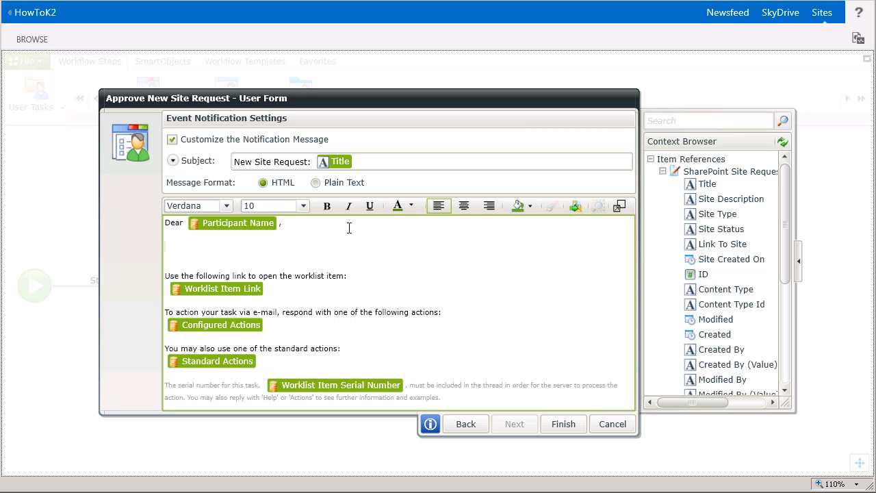
{"action": "type", "text": "requested a new  site titled"}
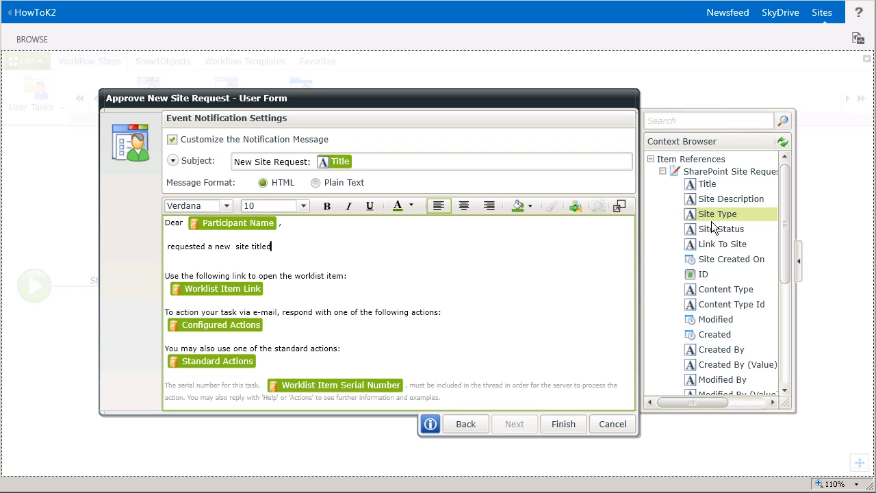
{"action": "left_click_drag", "start_coordinate": [714, 226], "coordinate": [240, 255]}
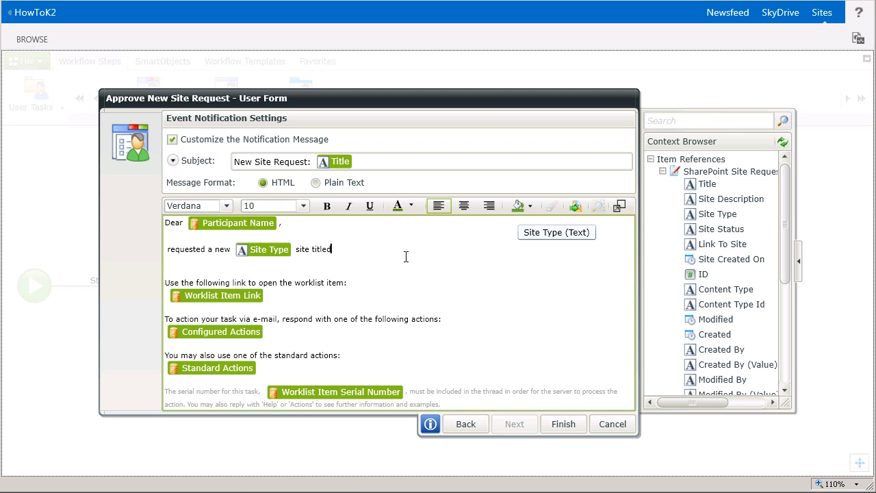
{"action": "left_click_drag", "start_coordinate": [708, 187], "coordinate": [373, 253]}
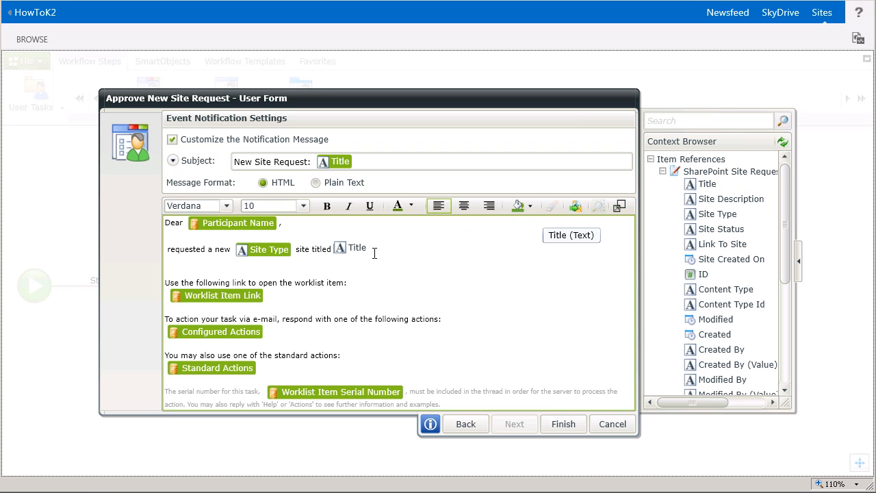
{"action": "left_click", "coordinate": [383, 251]}
{"action": "type", "text": "."}
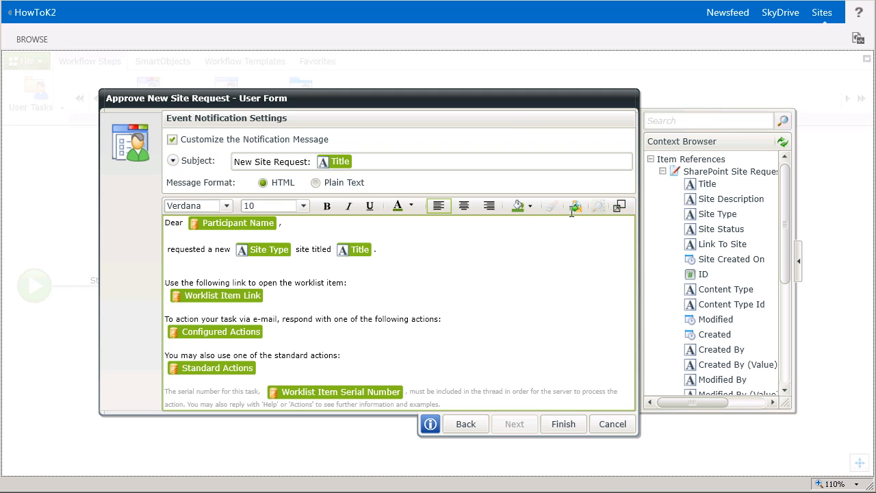
Insert the workflow's Originator Full Name before "requested a new" in the message body and finish the task configuration.
{"action": "left_click", "coordinate": [667, 178]}
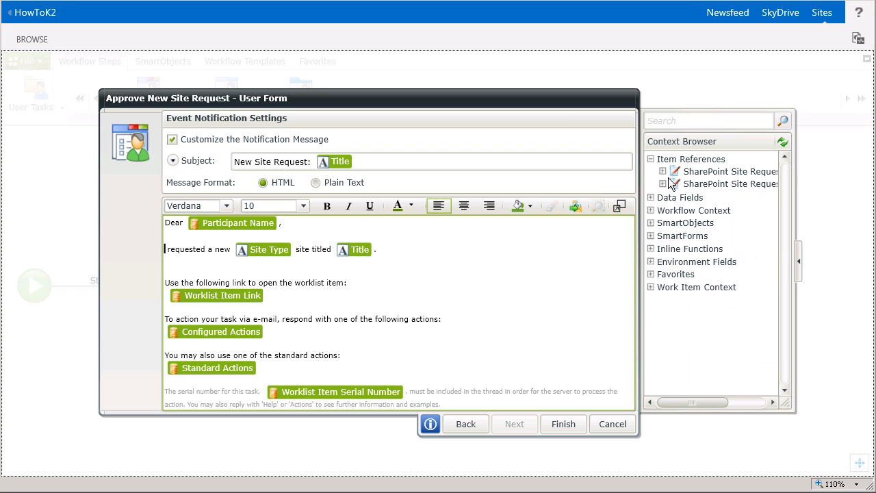
{"action": "left_click", "coordinate": [657, 216]}
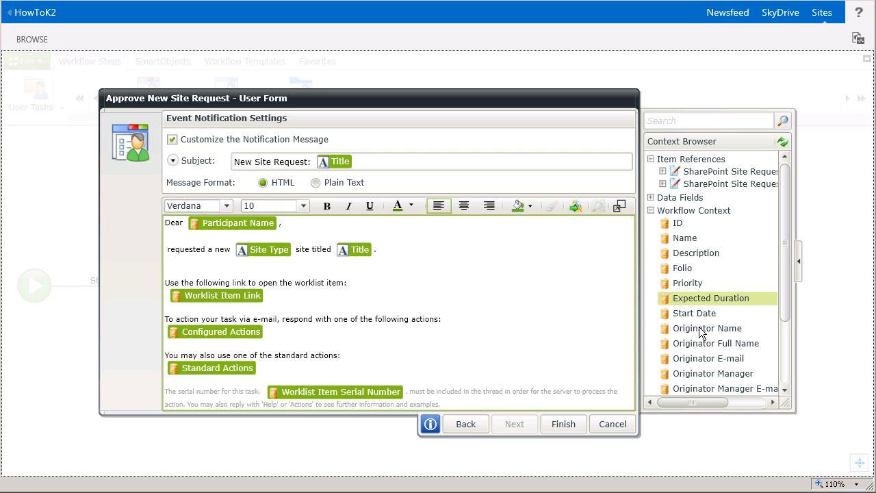
{"action": "left_click_drag", "start_coordinate": [679, 345], "coordinate": [173, 257]}
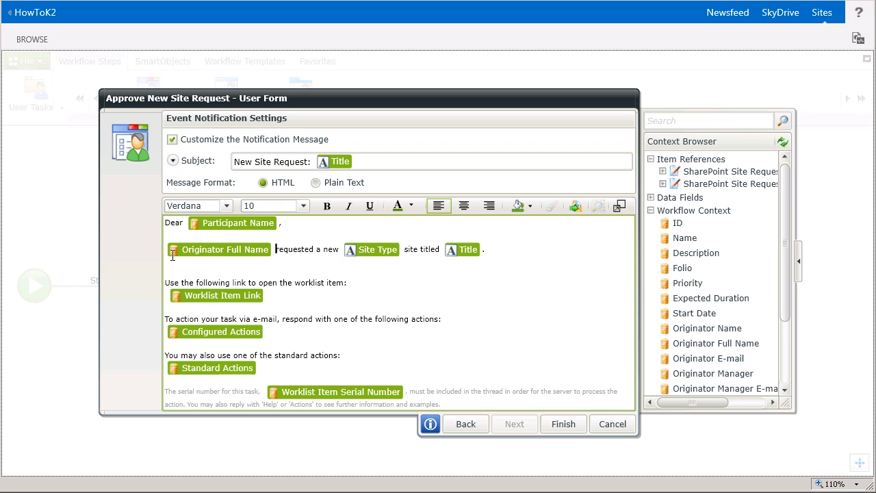
{"action": "left_click", "coordinate": [573, 429]}
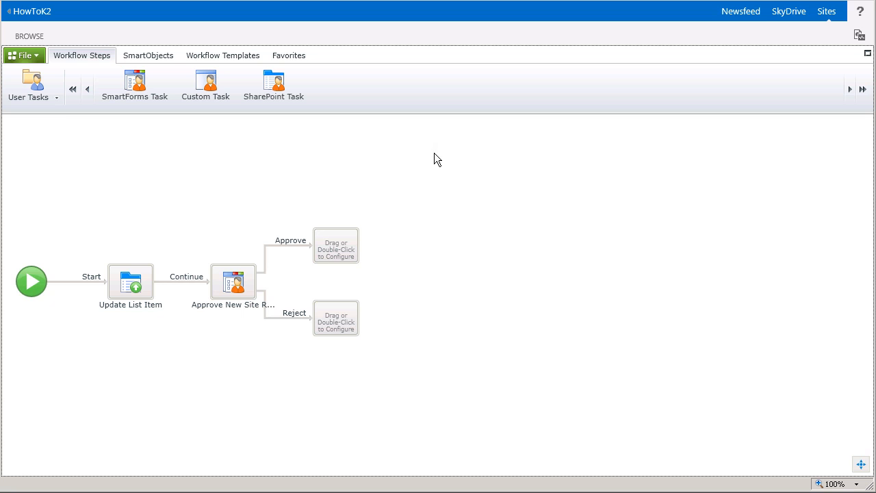
Add a Send E-mail step to the Reject outcome and address it to the workflow's Originator E-mail.
{"action": "left_click", "coordinate": [55, 97]}
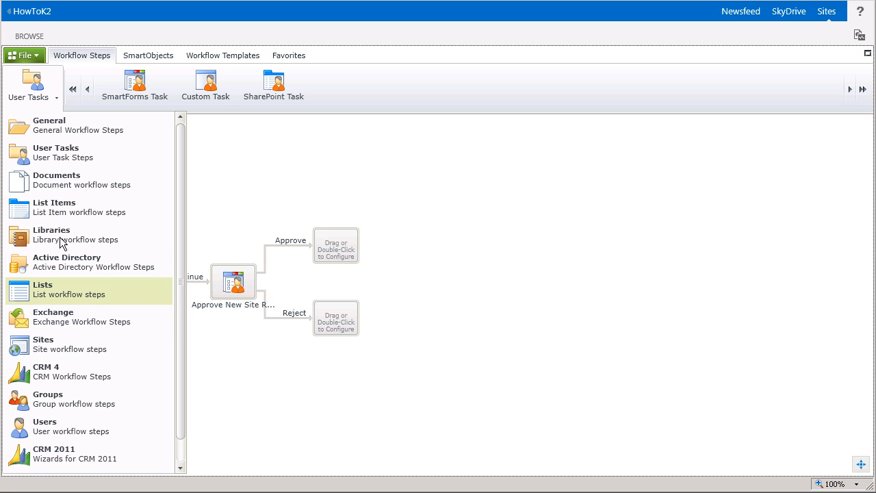
{"action": "left_click", "coordinate": [89, 133]}
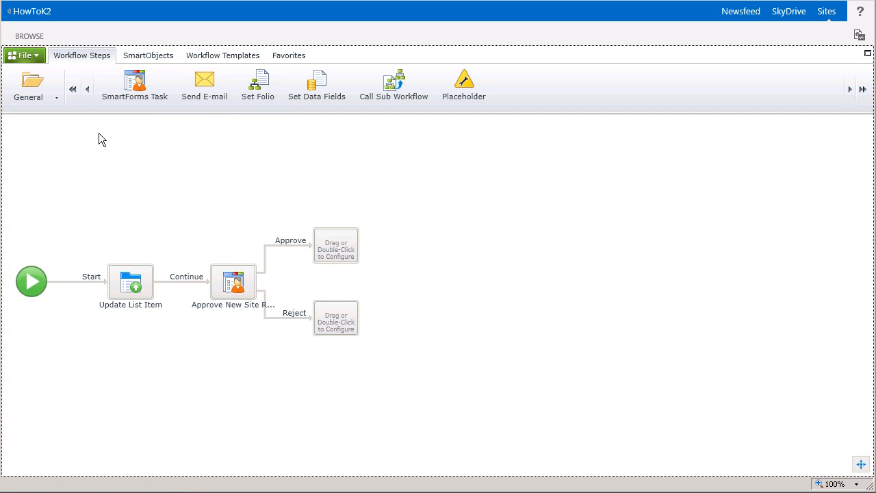
{"action": "left_click_drag", "start_coordinate": [212, 102], "coordinate": [344, 329]}
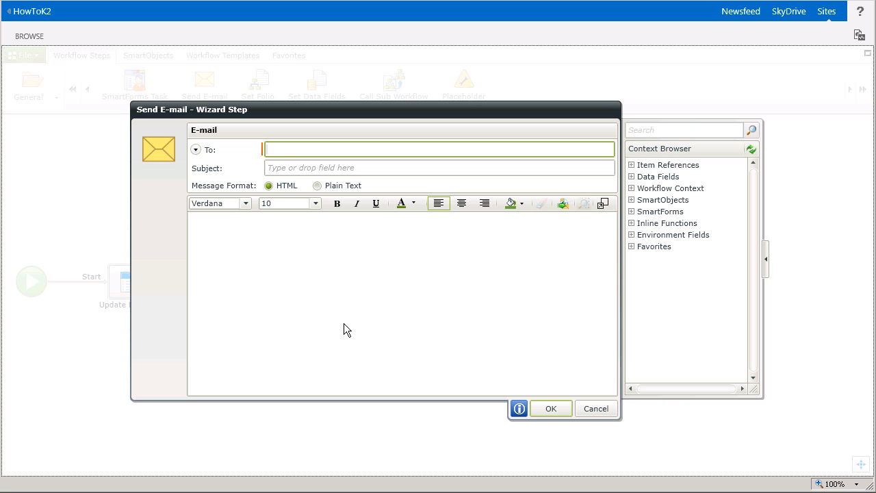
{"action": "left_click", "coordinate": [642, 189]}
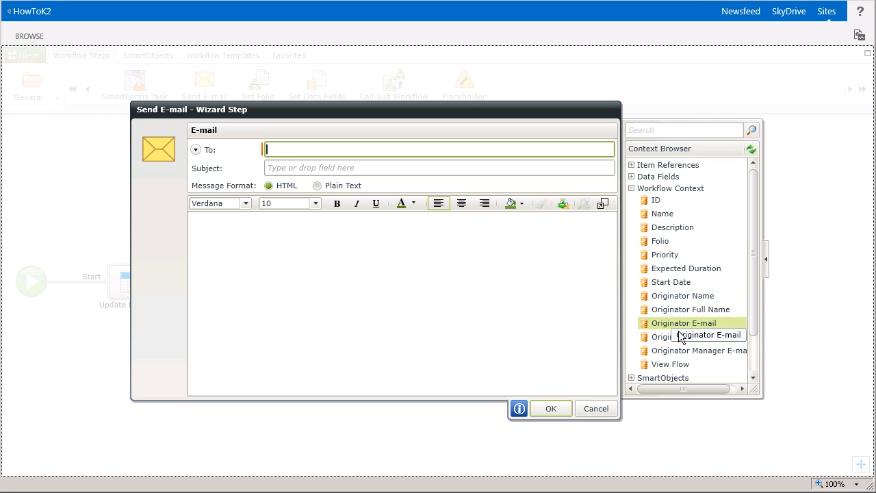
{"action": "left_click_drag", "start_coordinate": [679, 327], "coordinate": [329, 162]}
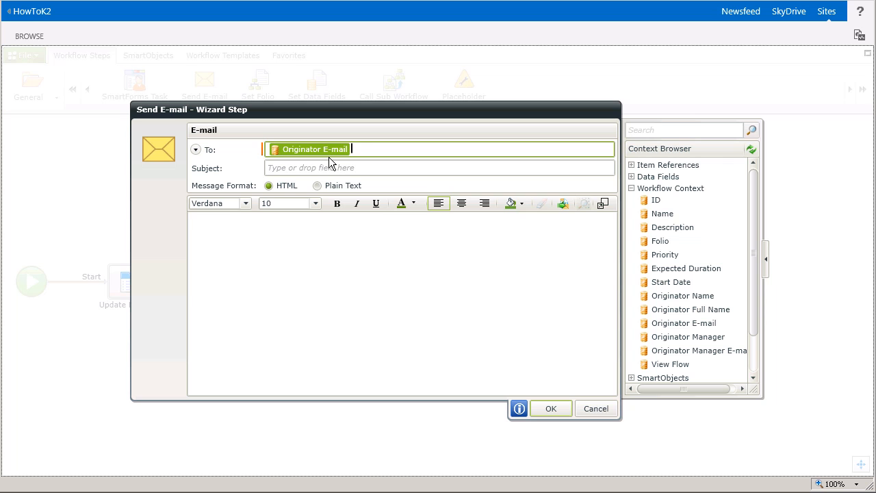
Set the e-mail subject to "Your new SharePoint site request (Title) was rejected", with the item's Title field inside the parentheses.
{"action": "left_click", "coordinate": [326, 168]}
{"action": "type", "text": "Your new SharePoint site request () was rejected"}
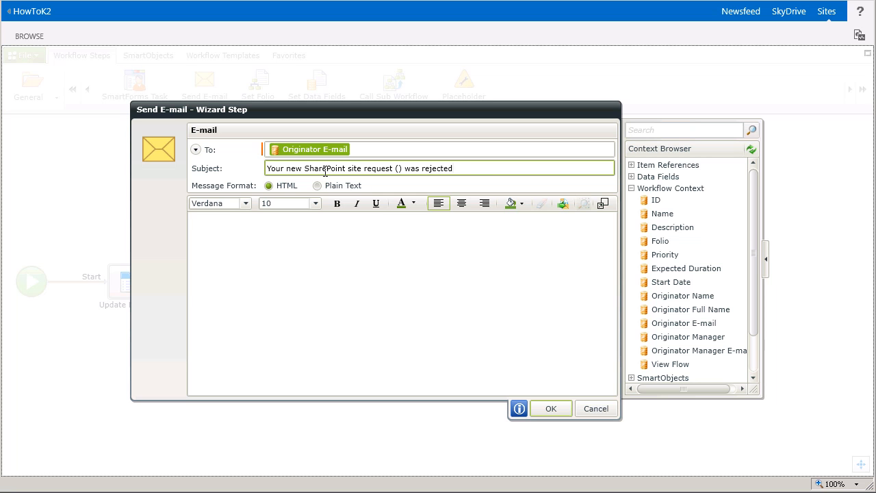
{"action": "left_click", "coordinate": [631, 165]}
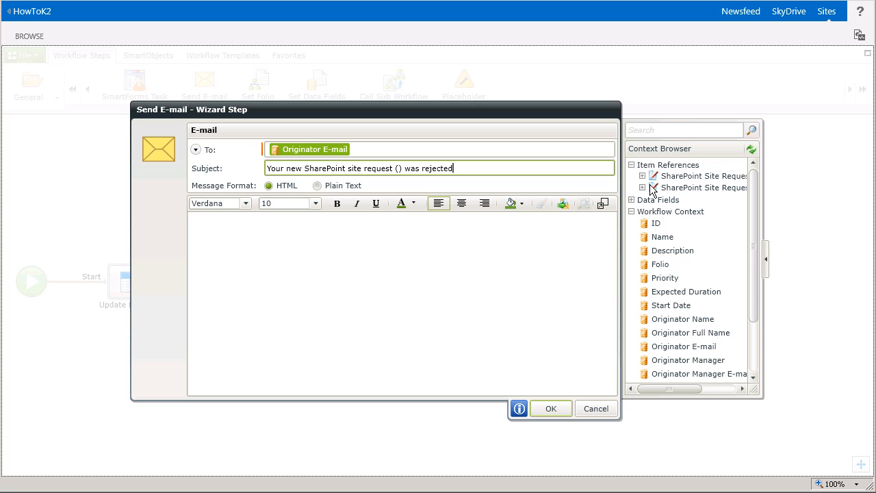
{"action": "left_click", "coordinate": [642, 176]}
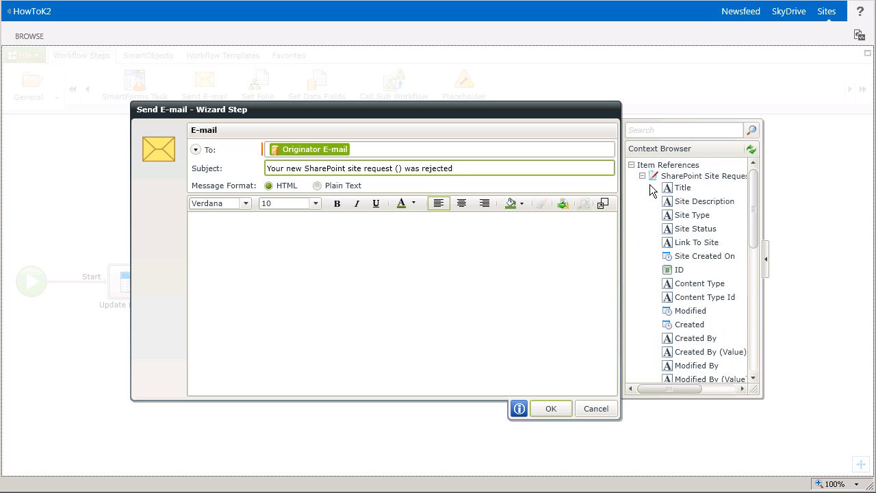
{"action": "left_click_drag", "start_coordinate": [690, 193], "coordinate": [408, 169]}
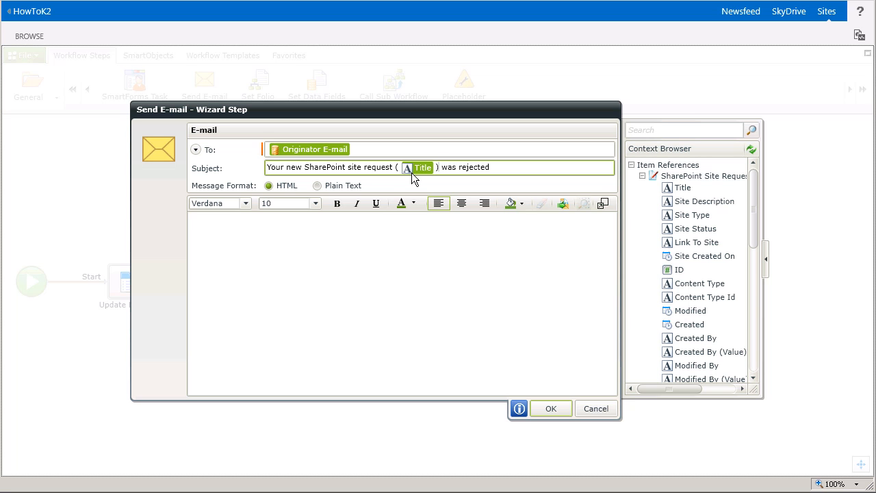
Write and confirm the body: "Dear Originator Full Name", "Your request for a new Site Type titled Title submitted on Created was rejected.", using context fields as placeholders.
{"action": "left_click", "coordinate": [244, 241]}
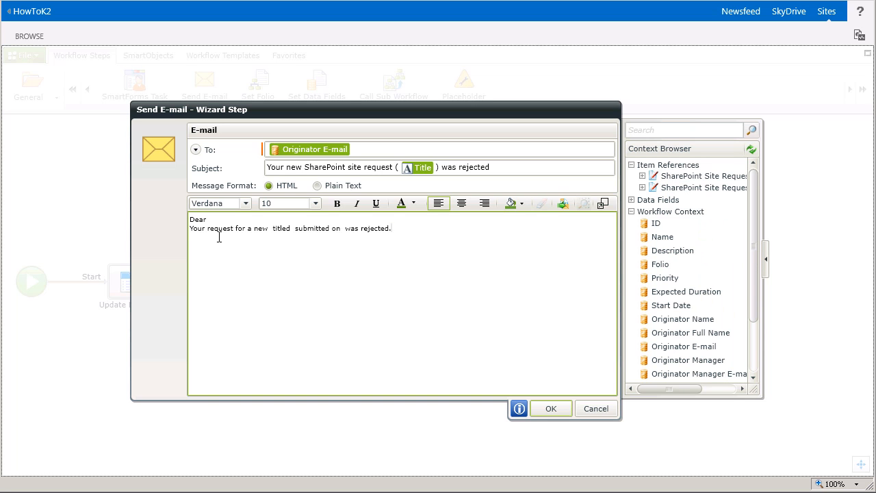
{"action": "key", "text": "Return"}
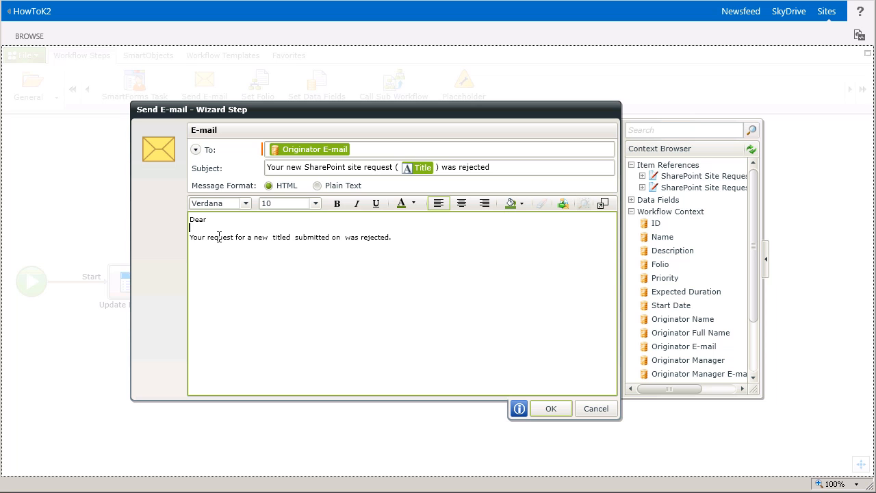
{"action": "left_click_drag", "start_coordinate": [681, 333], "coordinate": [274, 223]}
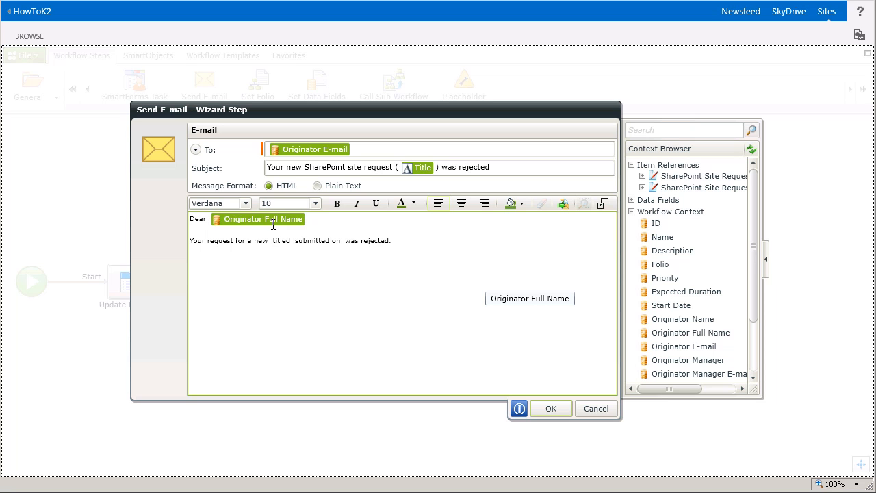
{"action": "left_click", "coordinate": [645, 180]}
{"action": "left_click_drag", "start_coordinate": [703, 226], "coordinate": [277, 252]}
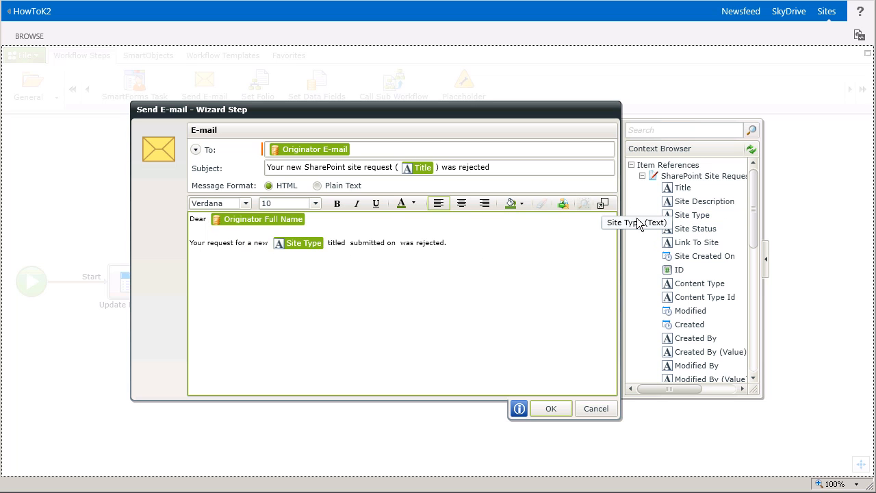
{"action": "left_click_drag", "start_coordinate": [690, 197], "coordinate": [355, 249]}
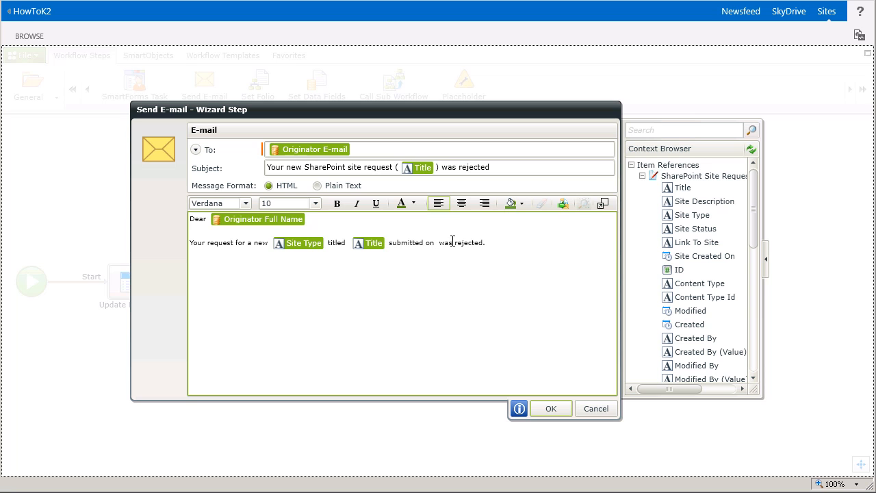
{"action": "left_click_drag", "start_coordinate": [689, 324], "coordinate": [449, 254]}
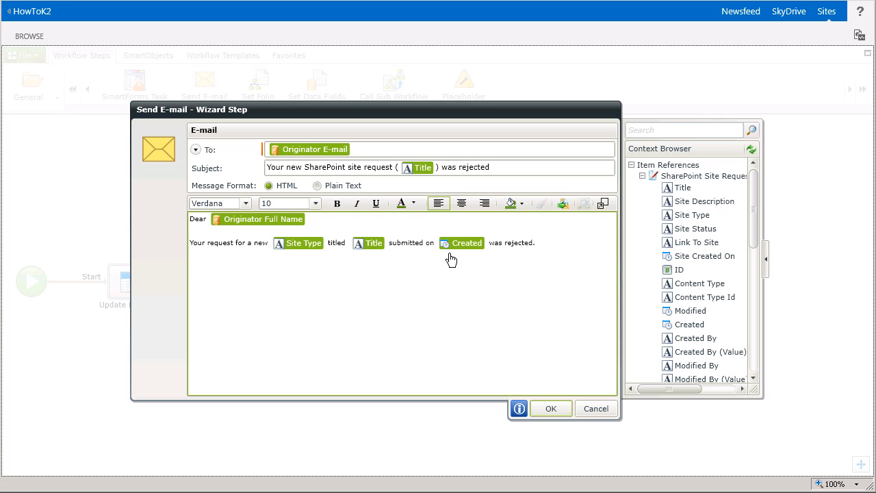
{"action": "left_click", "coordinate": [554, 415]}
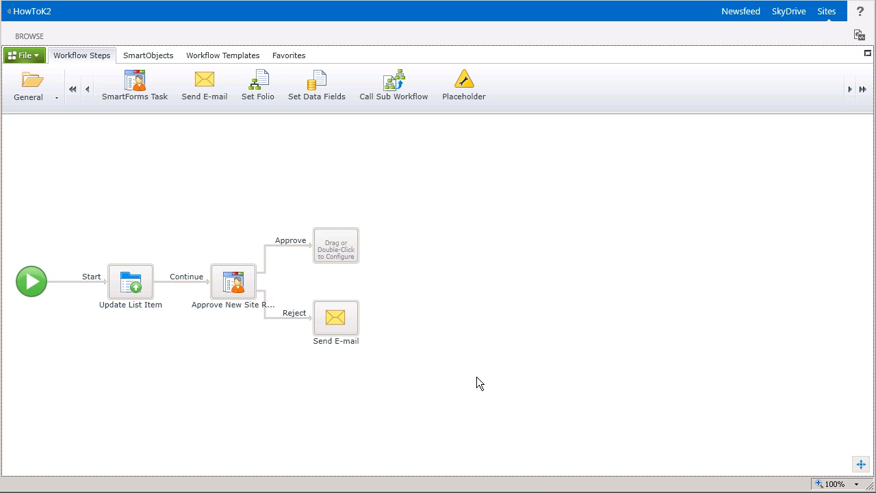
Add an outcome named Continue to the Send E-mail step, linked to a new workflow step.
{"action": "left_click", "coordinate": [355, 327]}
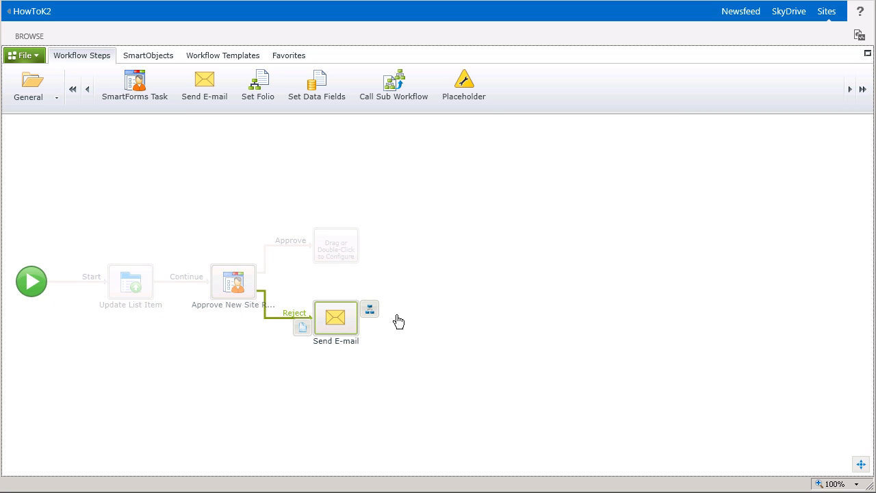
{"action": "left_click", "coordinate": [376, 317]}
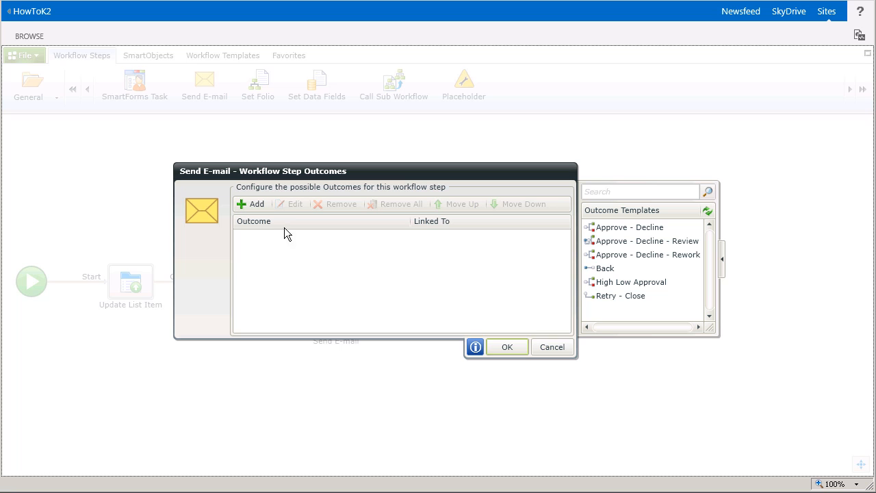
{"action": "left_click", "coordinate": [266, 209]}
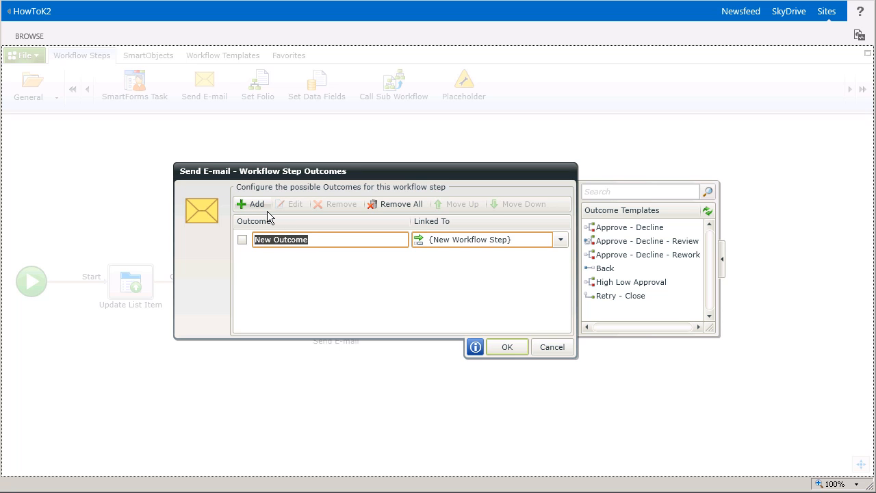
{"action": "type", "text": "Continue"}
{"action": "left_click", "coordinate": [507, 347]}
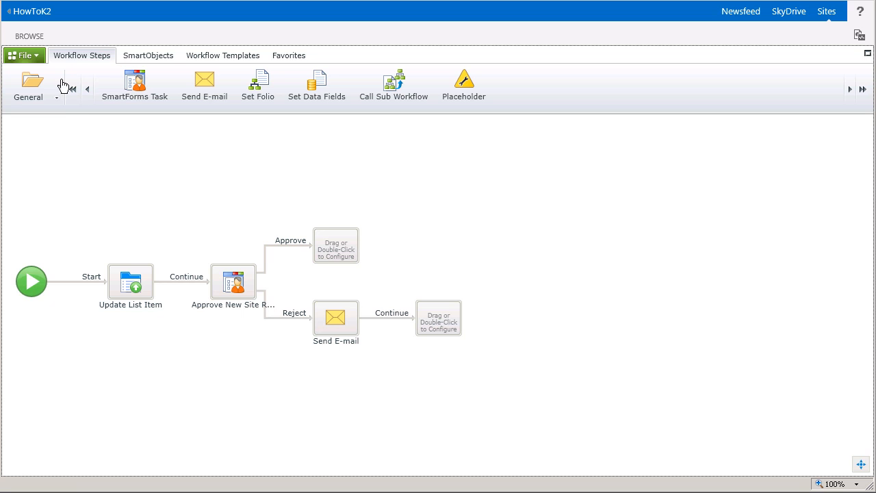
Add an Update List Item step after Send E-mail that sets Site Status to Rejected on the referenced SharePoint Site Requests item.
{"action": "left_click", "coordinate": [56, 101]}
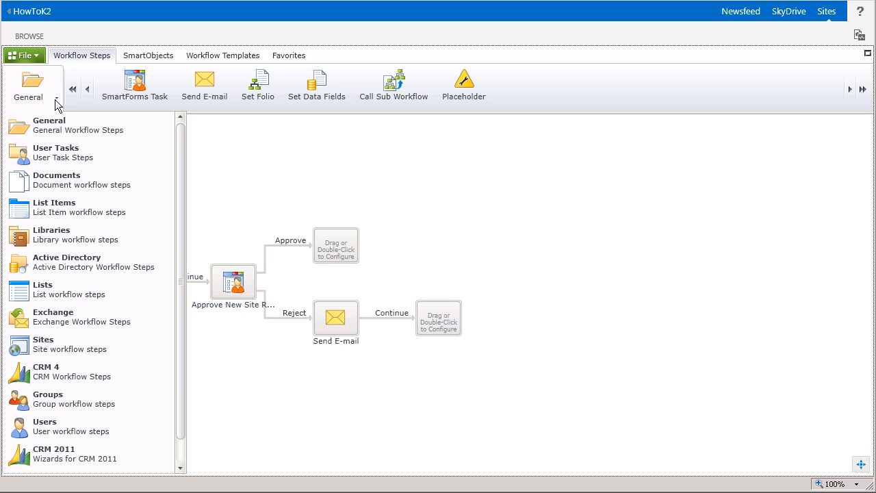
{"action": "left_click", "coordinate": [82, 213]}
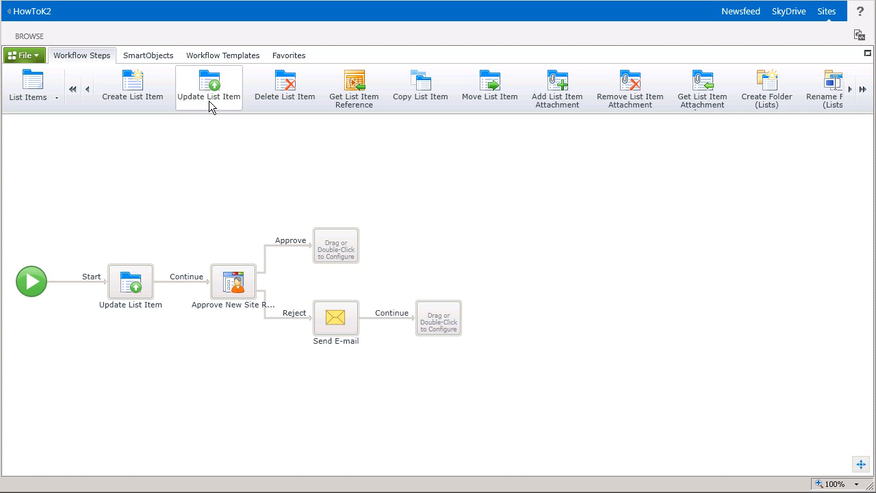
{"action": "left_click_drag", "start_coordinate": [209, 102], "coordinate": [433, 323]}
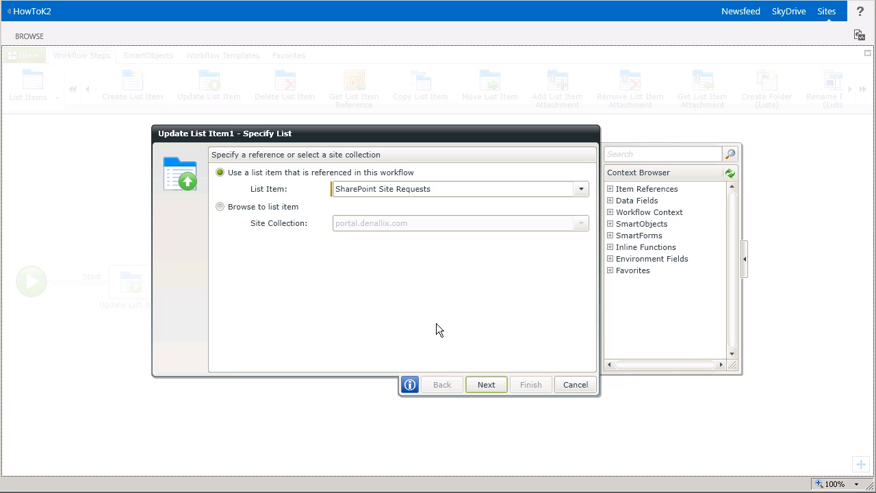
{"action": "left_click", "coordinate": [486, 384]}
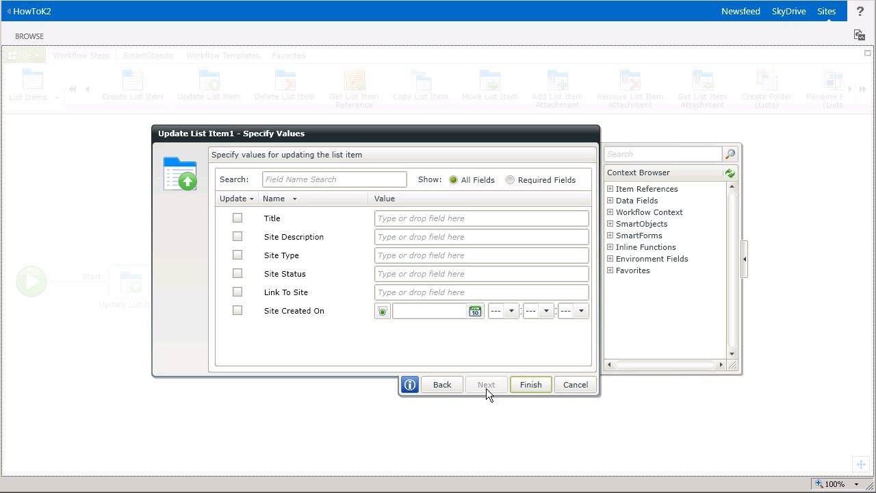
{"action": "left_click", "coordinate": [421, 279]}
{"action": "type", "text": "Rejected"}
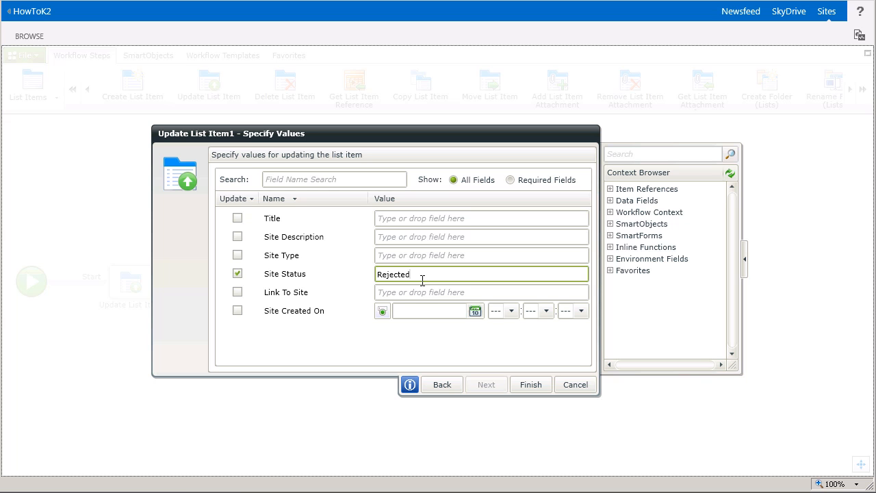
{"action": "left_click", "coordinate": [546, 392]}
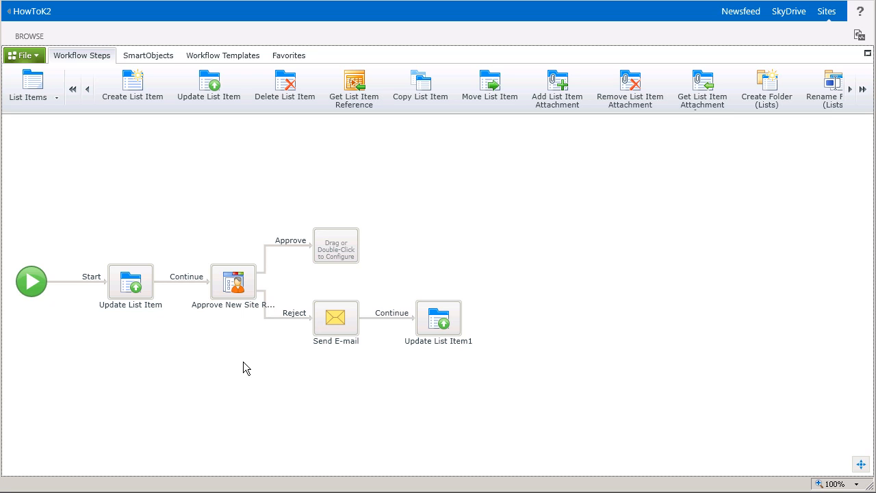
{"action": "double_click", "coordinate": [147, 294]}
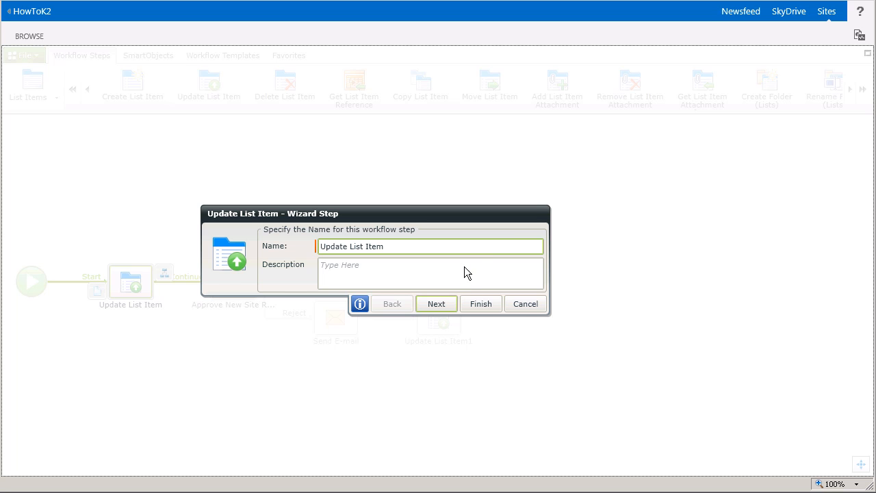
{"action": "left_click", "coordinate": [523, 311]}
{"action": "left_click", "coordinate": [150, 307]}
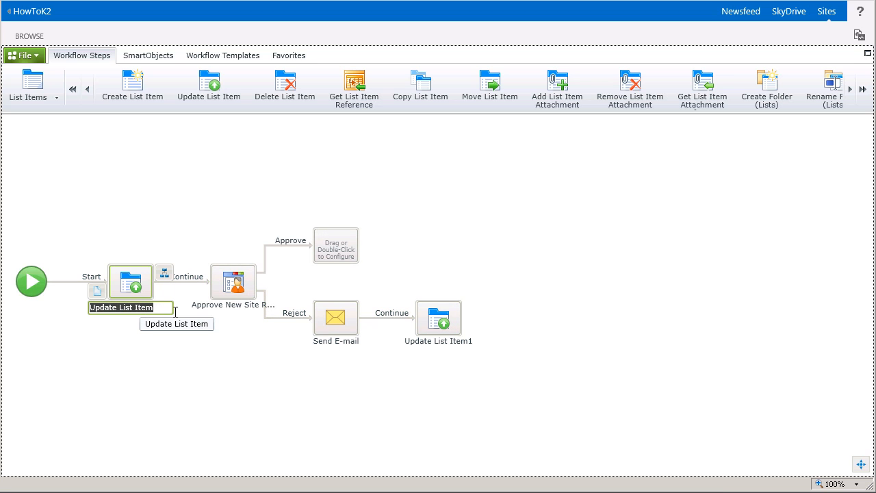
Rename the Send E-mail step on the Reject branch to Send Reject Notification.
{"action": "left_click", "coordinate": [341, 345]}
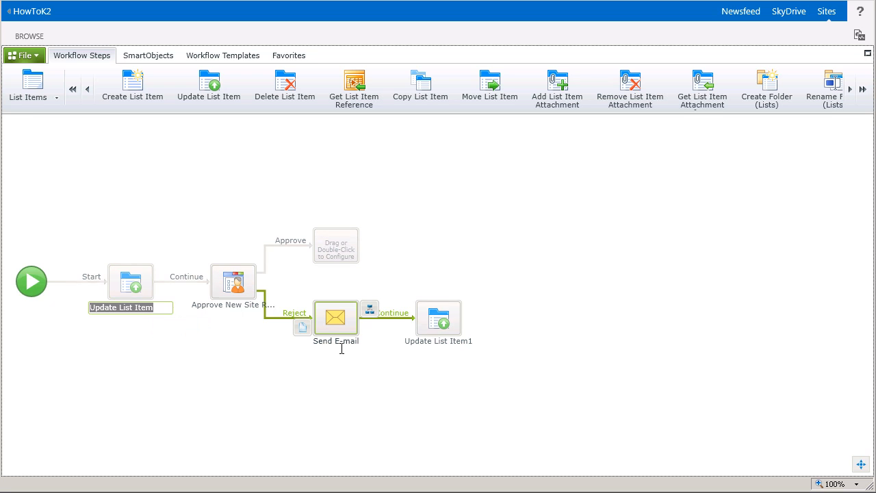
{"action": "left_click", "coordinate": [341, 346]}
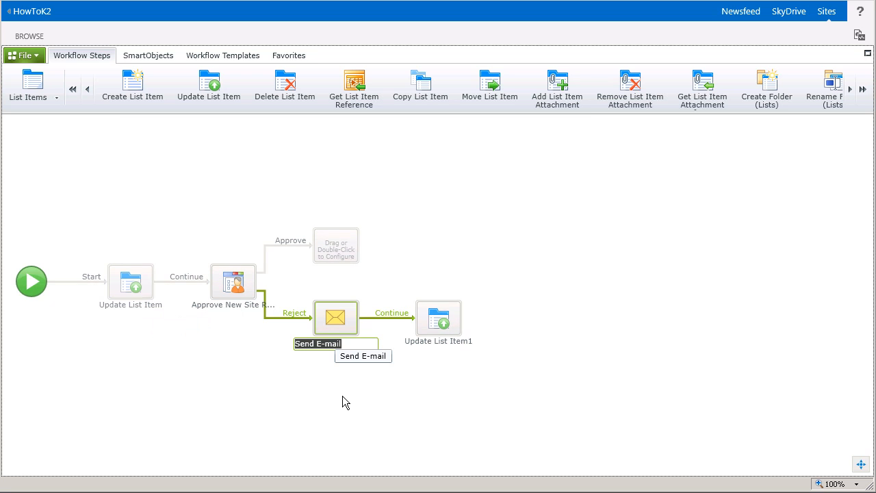
{"action": "type", "text": "Send Reje"}
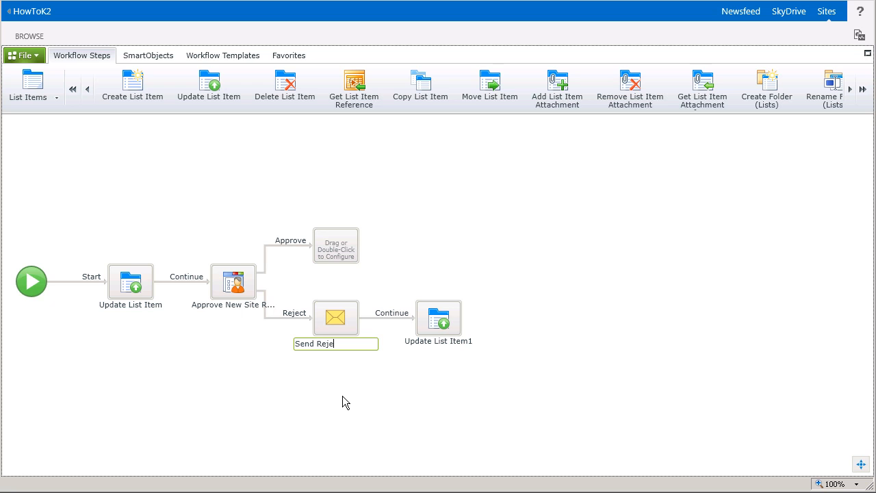
{"action": "type", "text": "ct Notification"}
{"action": "key", "text": "Return"}
Rename the Update List Item1 step at the end of the Reject branch to Set Status Rejected.
{"action": "left_click", "coordinate": [439, 351]}
{"action": "type", "text": "Set St"}
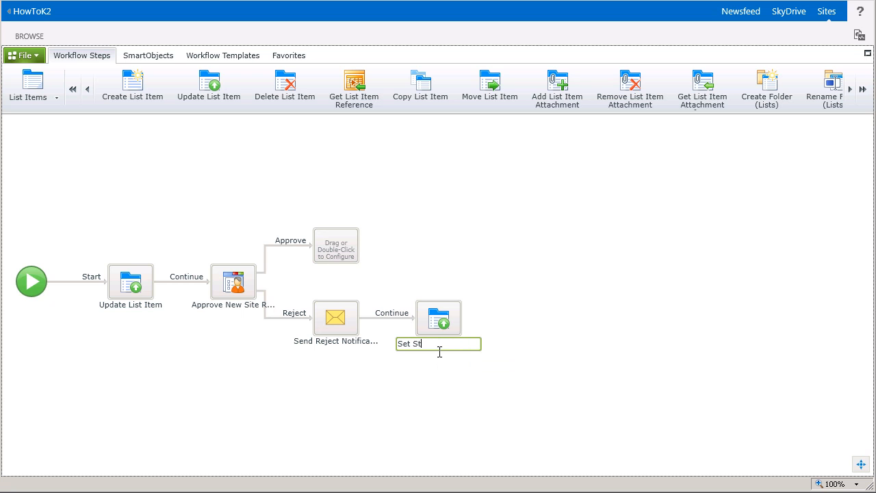
{"action": "type", "text": "atus Rejected"}
{"action": "key", "text": "Return"}
Rename the first Update List Item step to Set Status Pending and save the workflow.
{"action": "left_click", "coordinate": [155, 308]}
{"action": "type", "text": "S"}
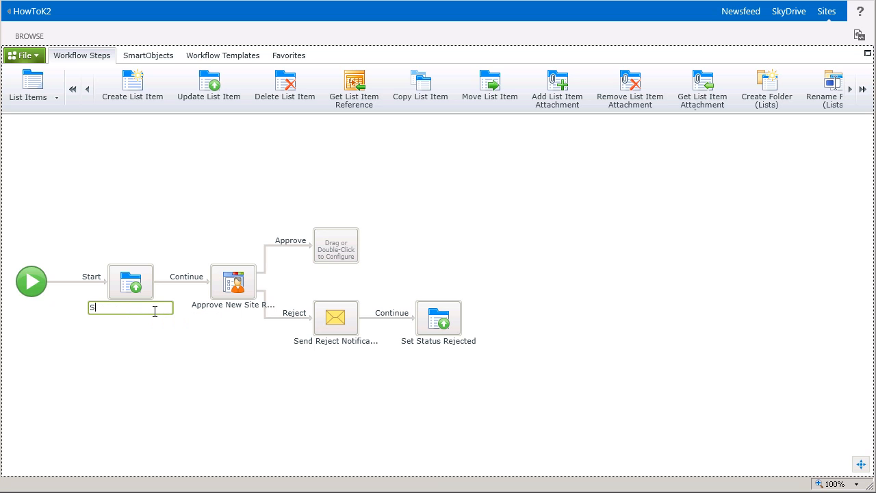
{"action": "type", "text": "et Status Pending"}
{"action": "left_click", "coordinate": [152, 330]}
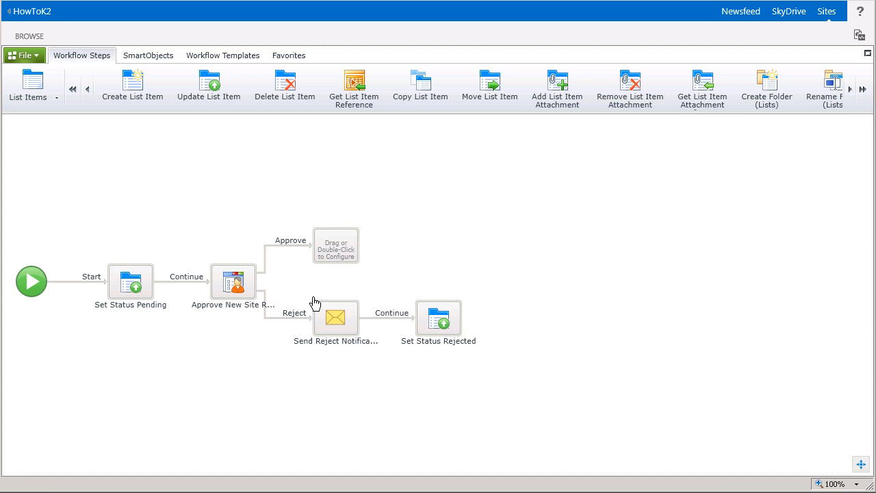
{"action": "left_click", "coordinate": [39, 58]}
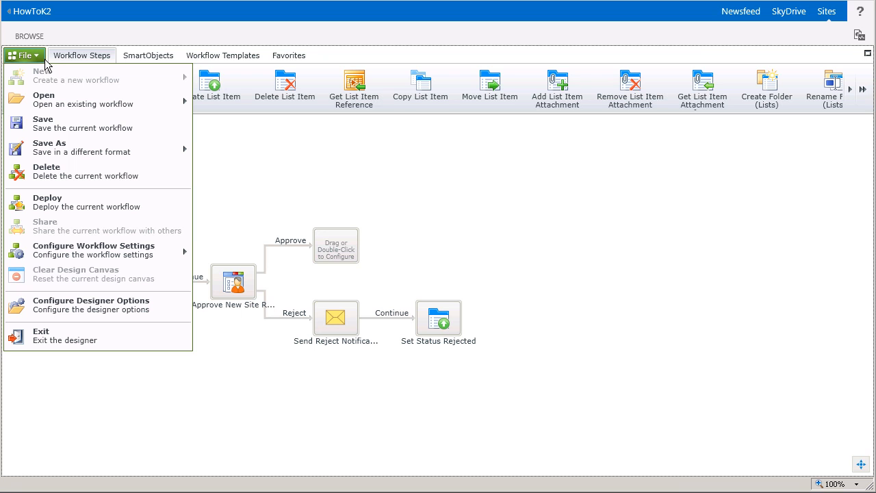
{"action": "left_click", "coordinate": [74, 127]}
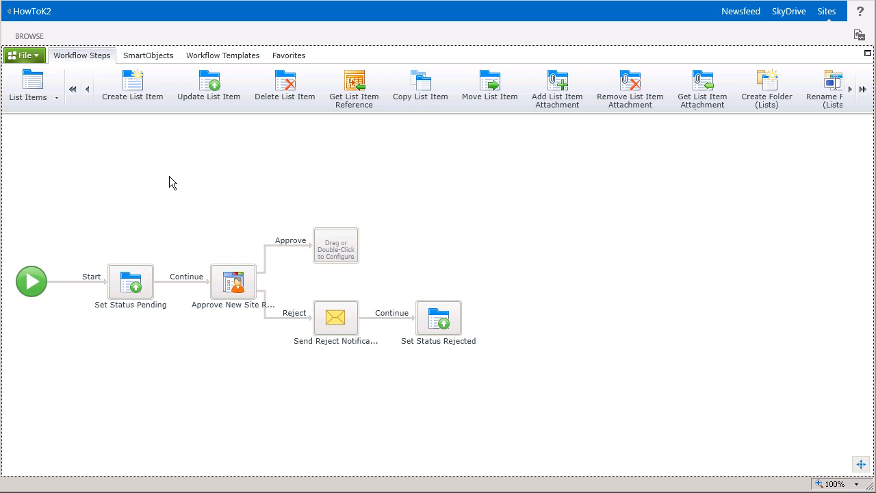
Add a Create Site step on the Approve branch, with site collection portal.denallix.com and subsite relative URL LearningK2.
{"action": "left_click", "coordinate": [33, 96]}
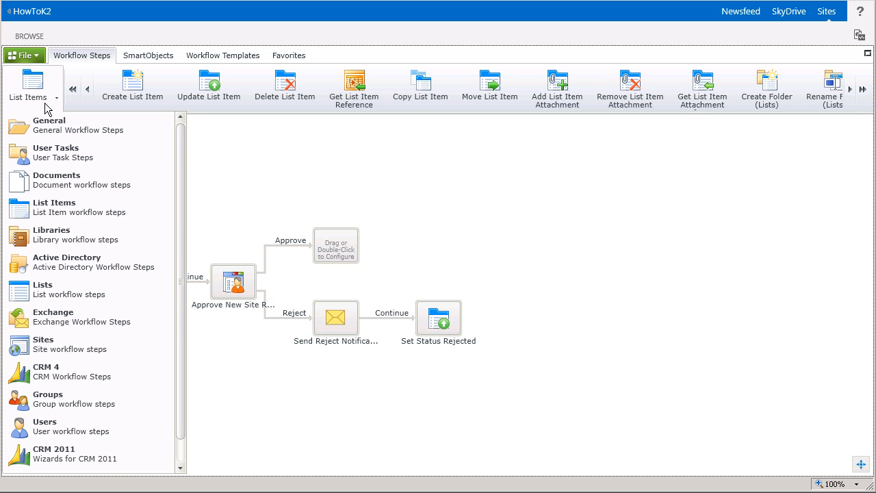
{"action": "left_click", "coordinate": [73, 356]}
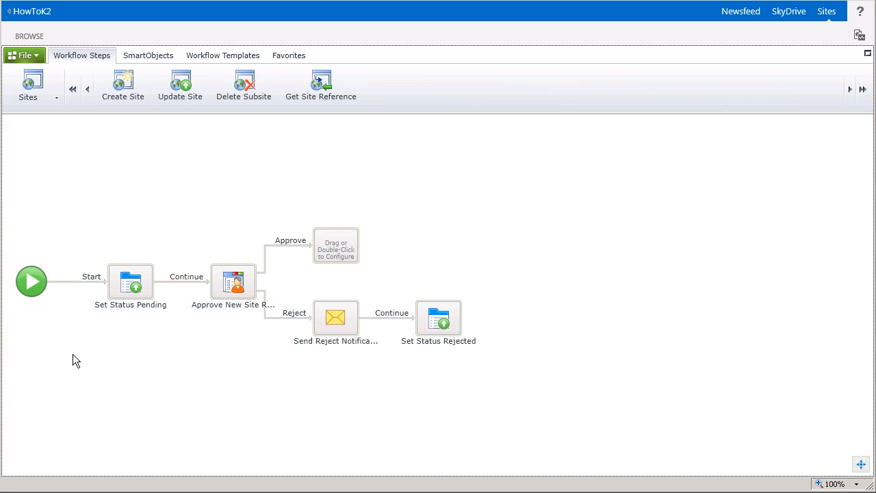
{"action": "left_click_drag", "start_coordinate": [130, 106], "coordinate": [342, 255]}
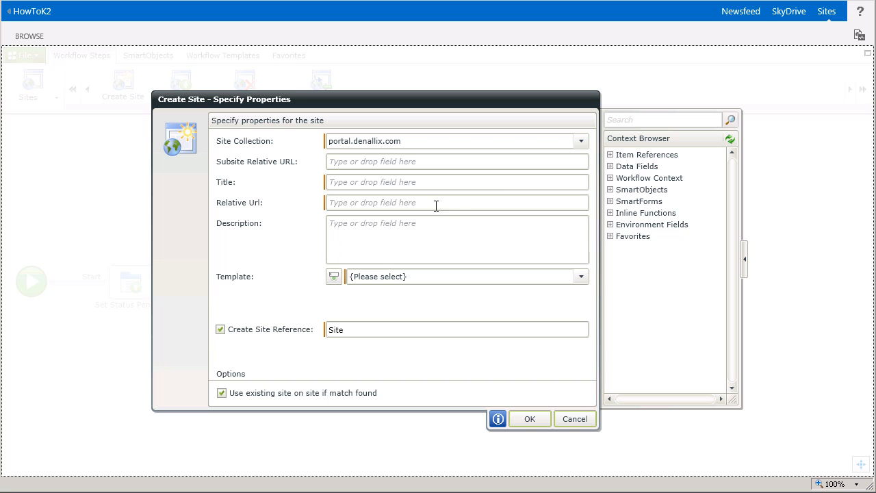
{"action": "left_click", "coordinate": [581, 142]}
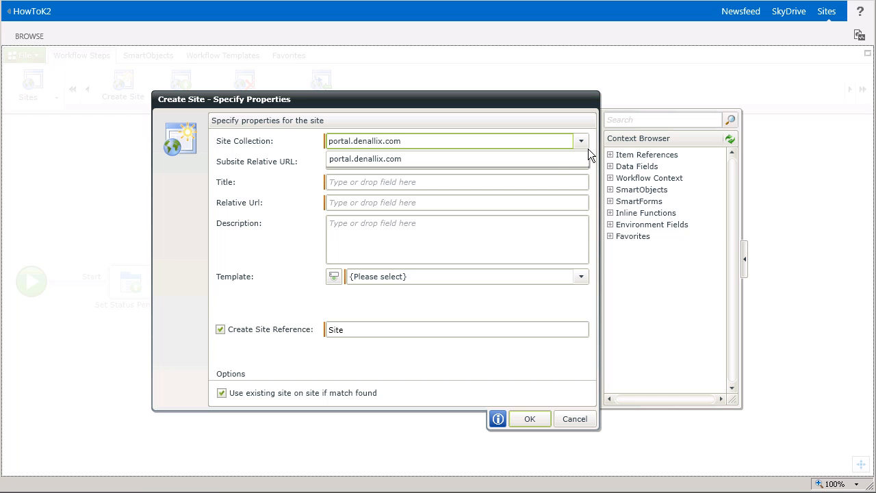
{"action": "left_click", "coordinate": [568, 164]}
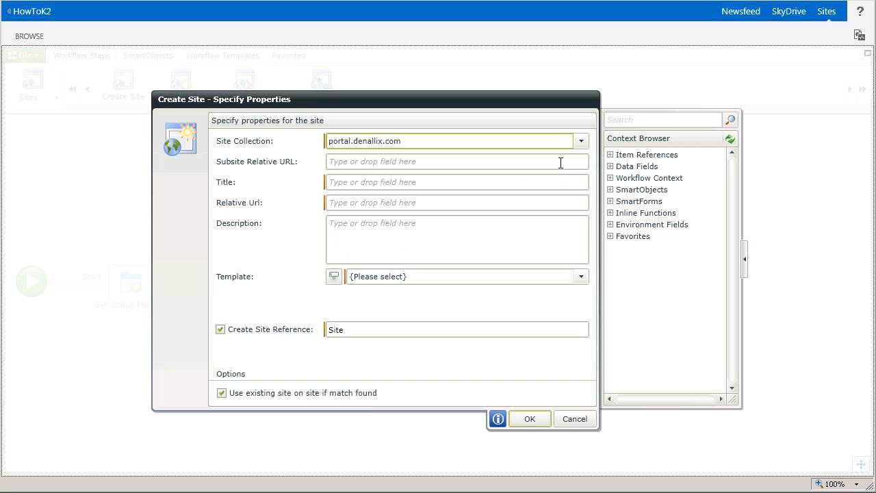
{"action": "left_click", "coordinate": [439, 164]}
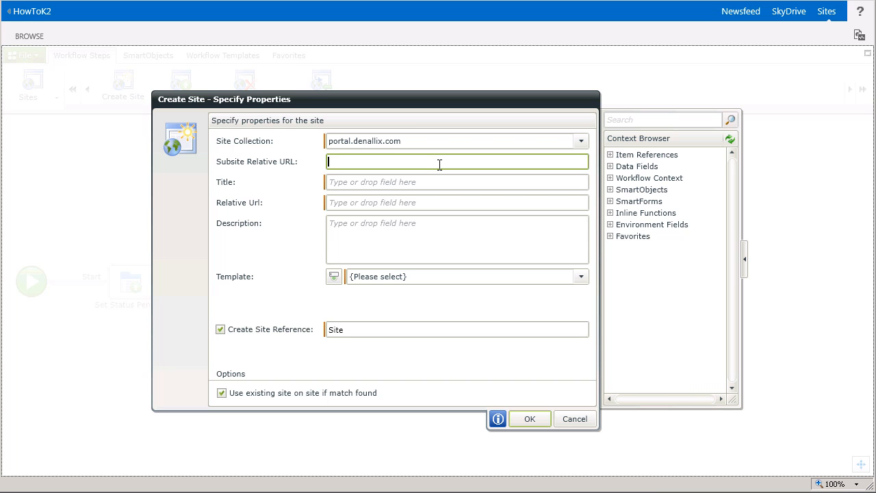
{"action": "type", "text": "LearningK2"}
Map the new site's title and description to the Title and Site Description fields of the SharePoint Site Requests item reference.
{"action": "left_click", "coordinate": [618, 160]}
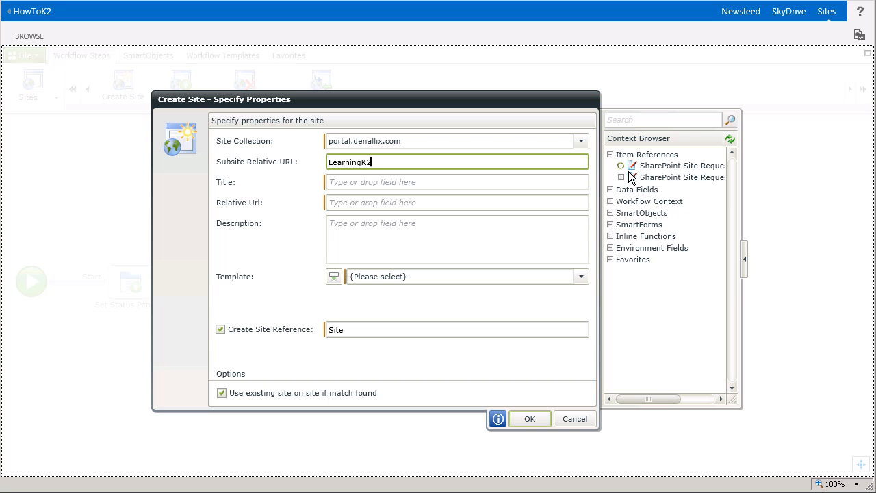
{"action": "left_click", "coordinate": [628, 171]}
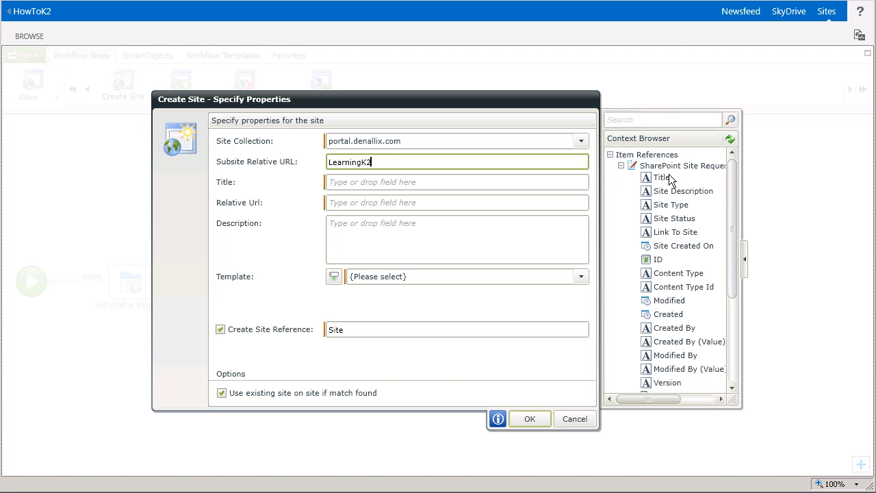
{"action": "left_click_drag", "start_coordinate": [674, 183], "coordinate": [576, 186]}
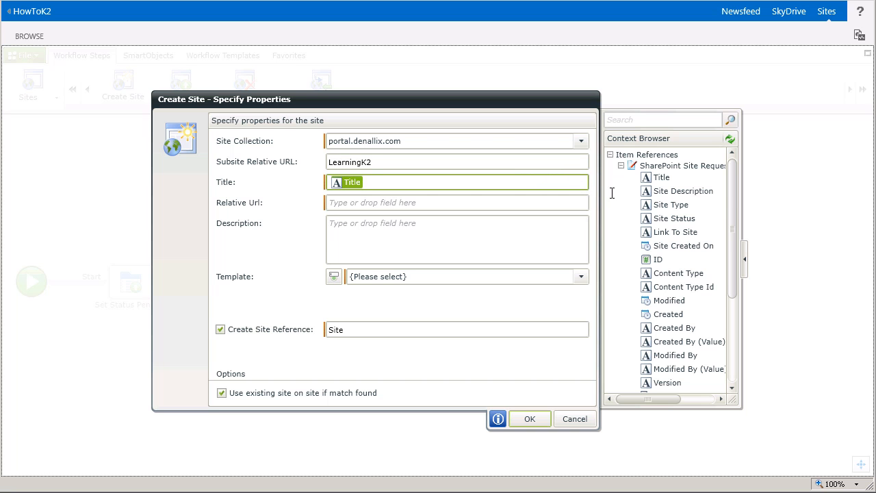
{"action": "left_click_drag", "start_coordinate": [677, 197], "coordinate": [488, 235]}
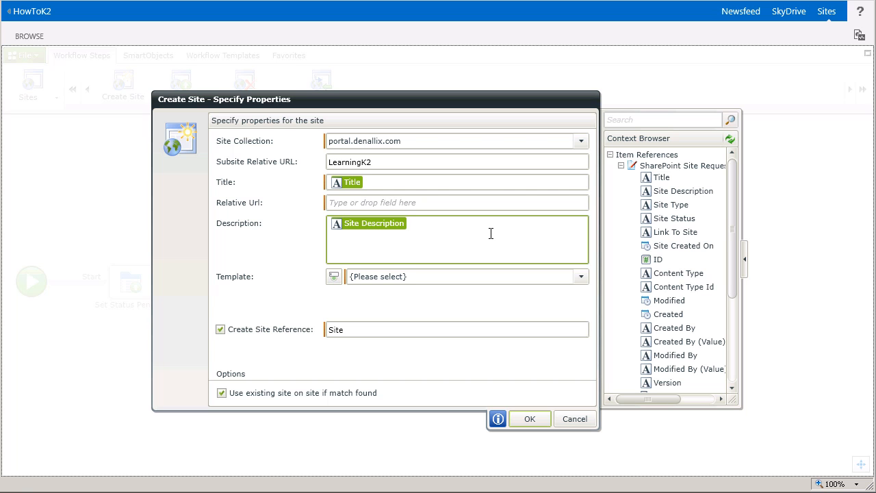
Set the new site's relative URL to the ID field from the workflow context.
{"action": "left_click", "coordinate": [484, 208]}
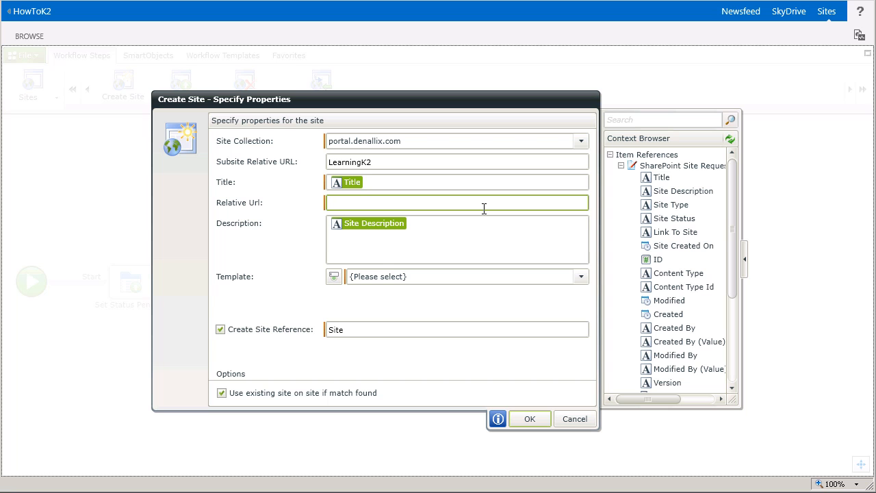
{"action": "left_click", "coordinate": [620, 165]}
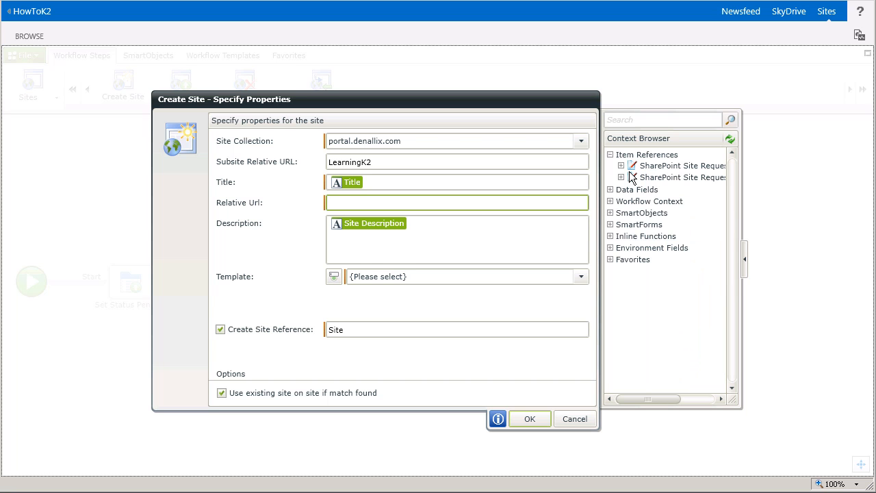
{"action": "left_click", "coordinate": [618, 207]}
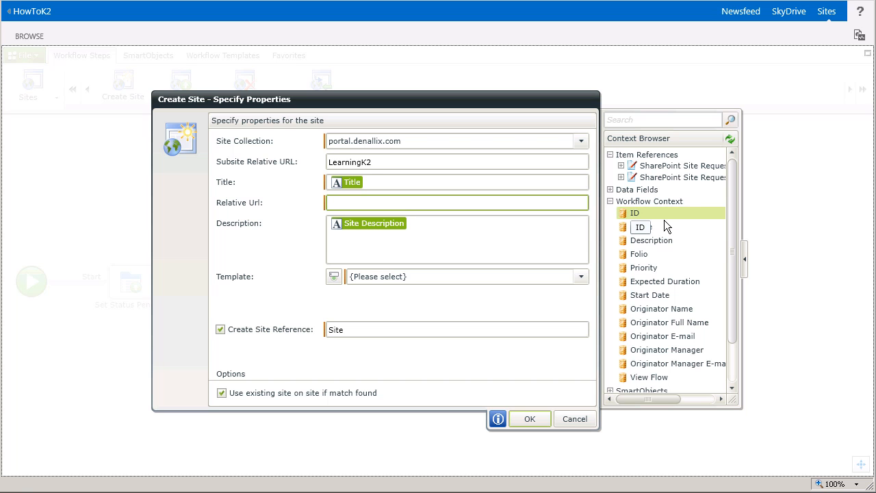
{"action": "left_click_drag", "start_coordinate": [662, 219], "coordinate": [557, 205]}
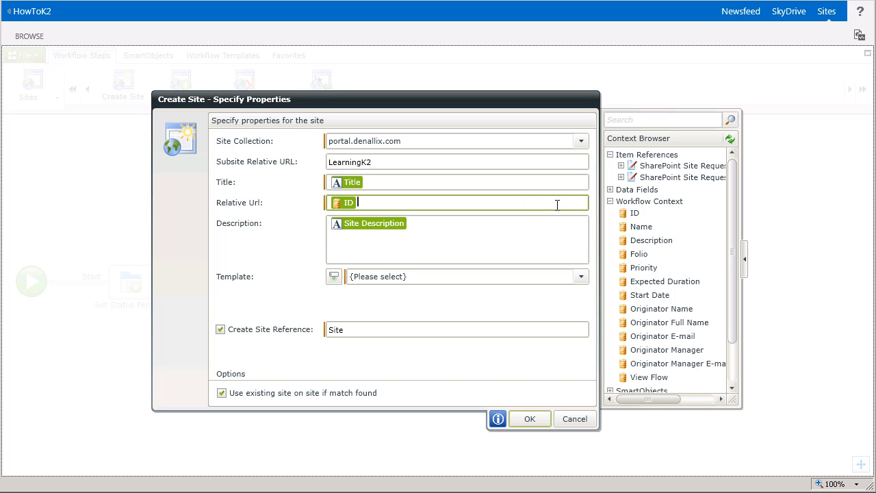
Switch the site template from list selection to a field value and map it to the request item's Site Type field.
{"action": "left_click", "coordinate": [583, 280]}
{"action": "left_click_drag", "start_coordinate": [587, 312], "coordinate": [591, 292]}
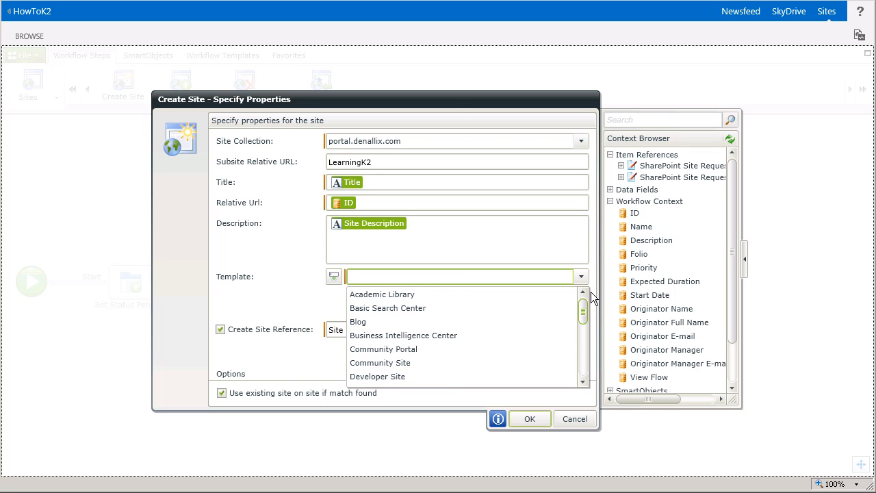
{"action": "left_click", "coordinate": [344, 301]}
{"action": "left_click", "coordinate": [340, 283]}
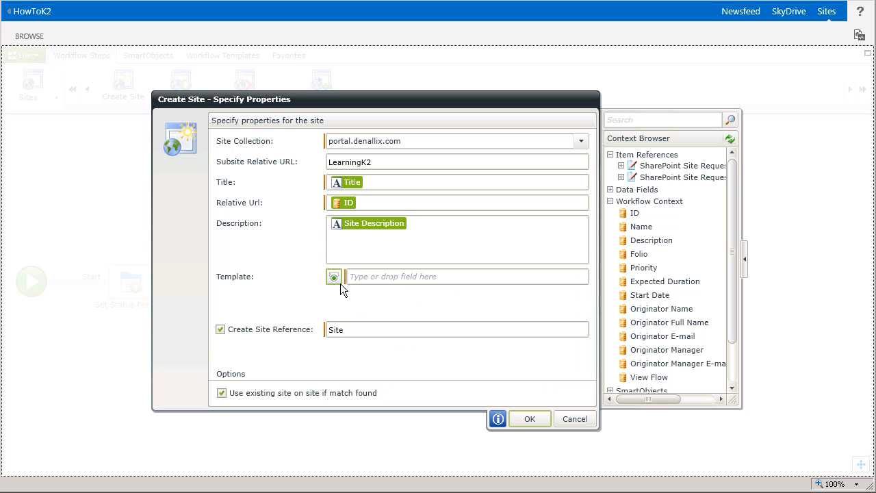
{"action": "left_click", "coordinate": [370, 282]}
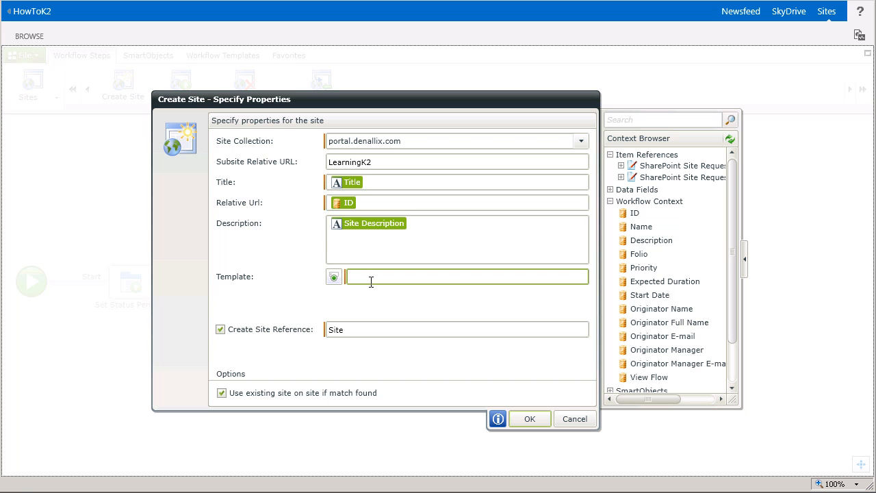
{"action": "left_click", "coordinate": [622, 175]}
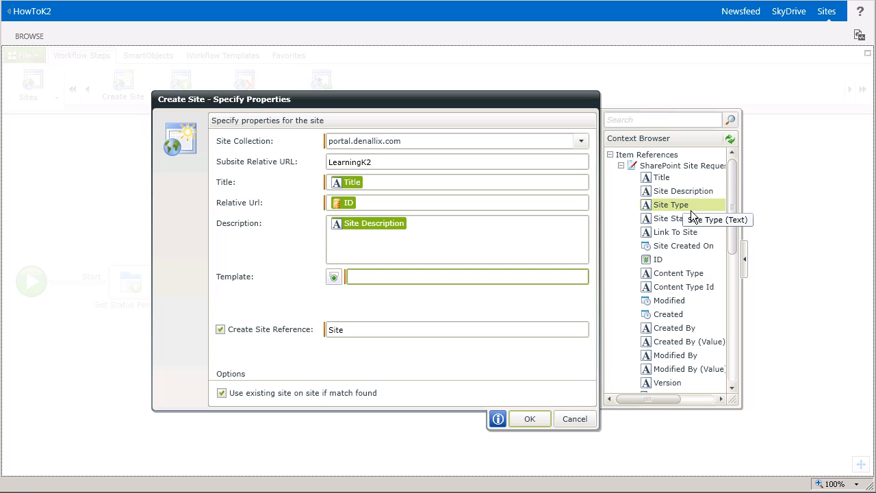
{"action": "left_click_drag", "start_coordinate": [692, 208], "coordinate": [404, 281]}
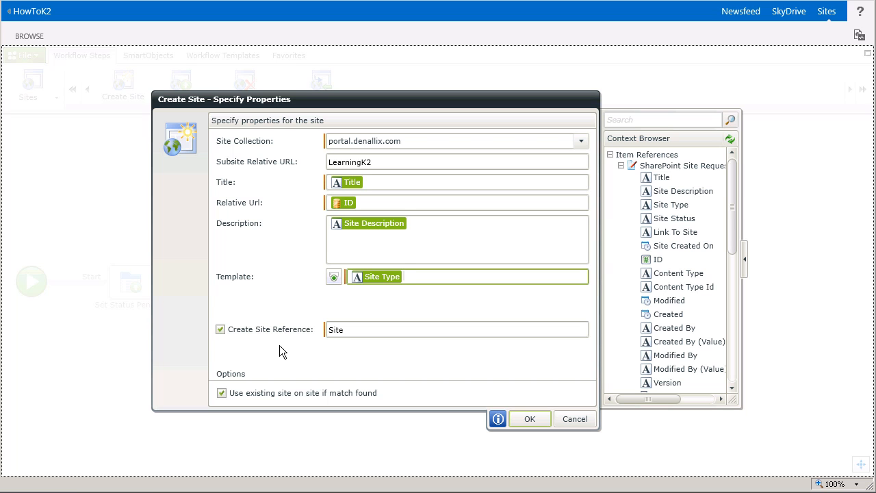
Prefix the site reference name "Site" with "New" and confirm the Create Site properties.
{"action": "left_click", "coordinate": [334, 333]}
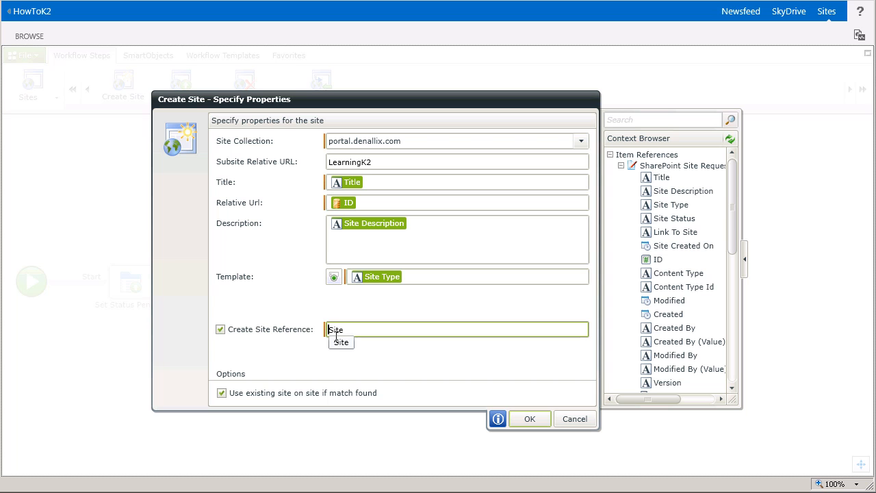
{"action": "type", "text": "New"}
{"action": "left_click", "coordinate": [542, 427]}
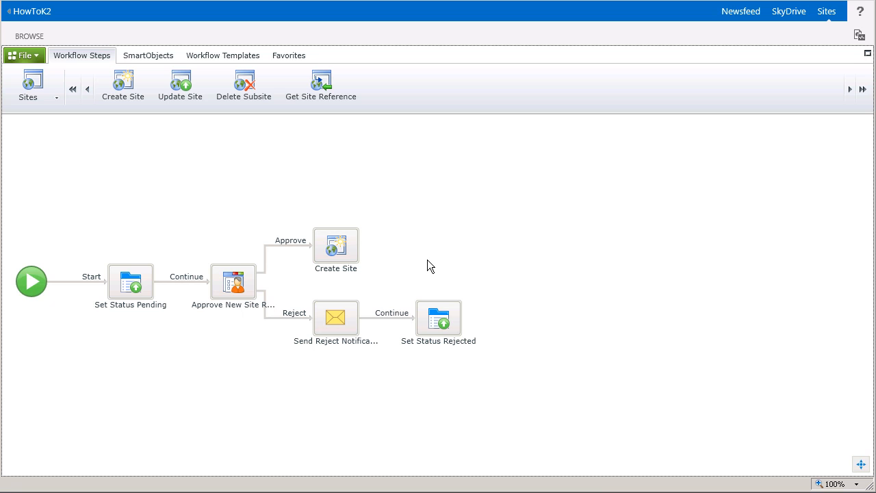
Add a "Continue" outcome linked to a new workflow step to the Create Site step.
{"action": "mouse_move", "coordinate": [355, 258]}
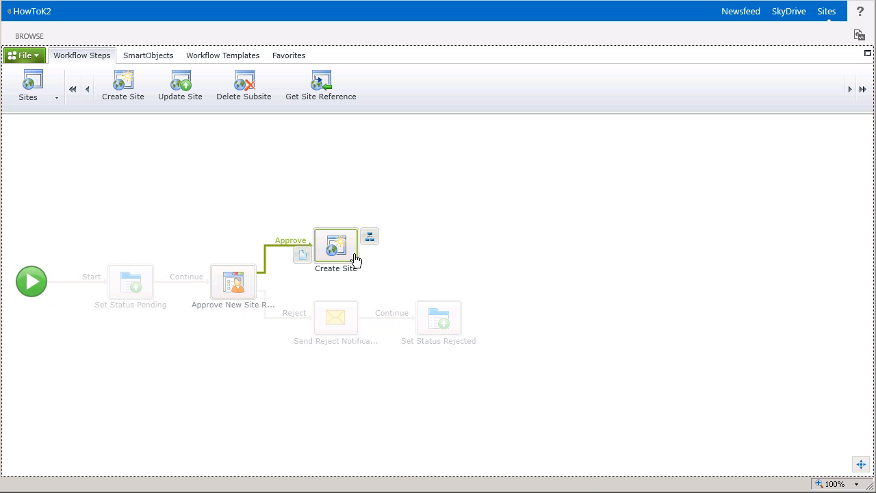
{"action": "left_click", "coordinate": [370, 238]}
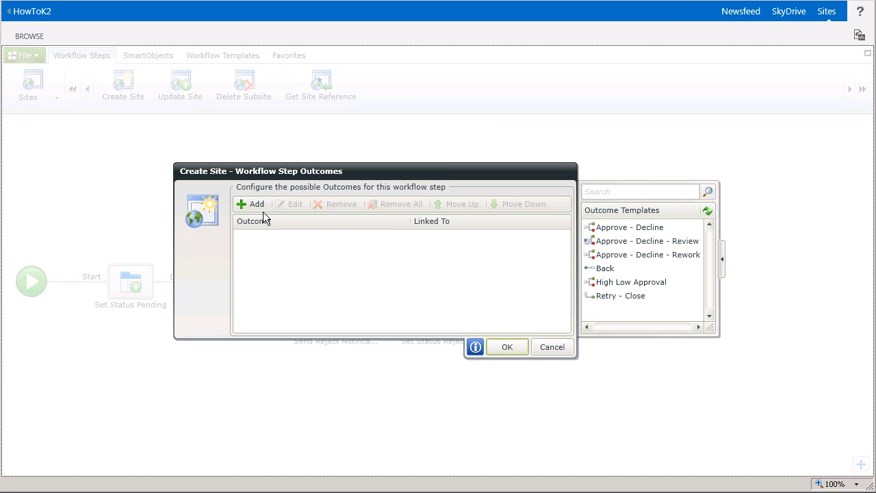
{"action": "left_click", "coordinate": [263, 210]}
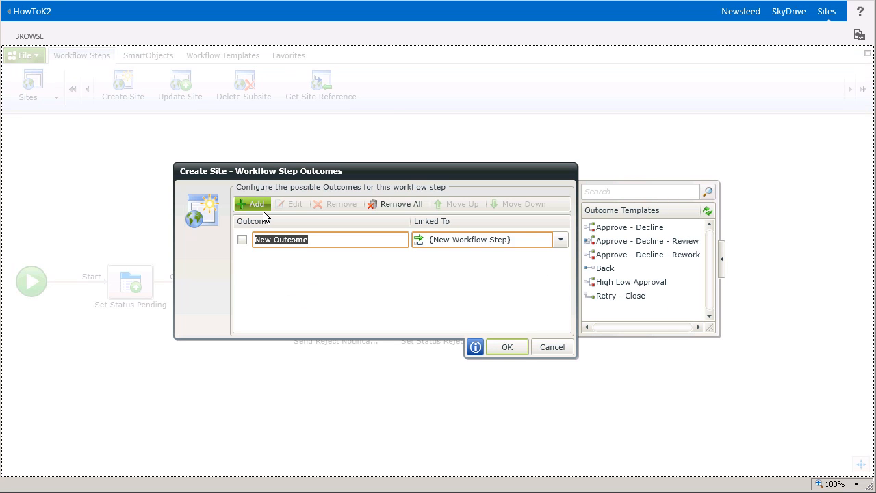
{"action": "type", "text": "Continue"}
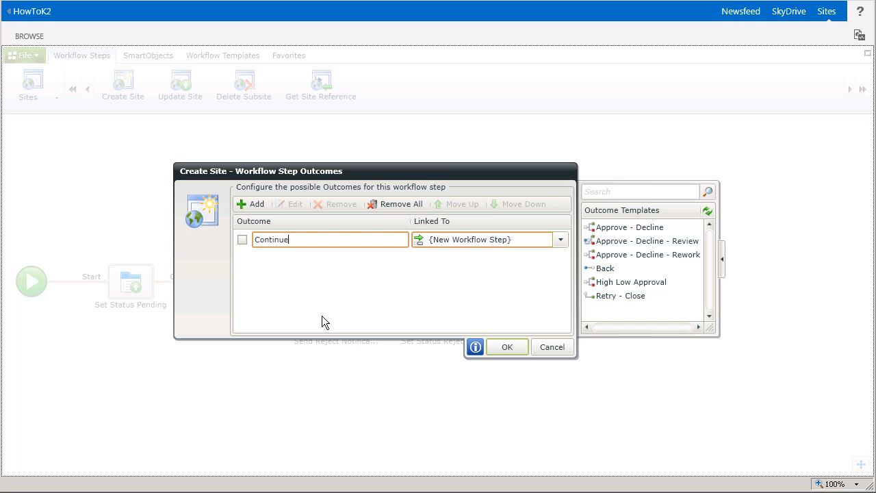
{"action": "left_click", "coordinate": [507, 347]}
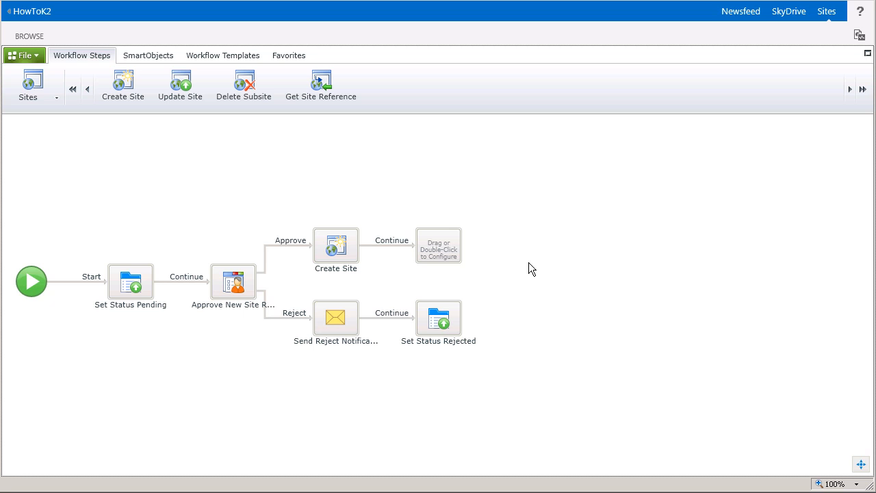
Add an Update List Item step after Create Site for the referenced SharePoint Site Requests item and set Site Status to "Site Created".
{"action": "left_click", "coordinate": [44, 100]}
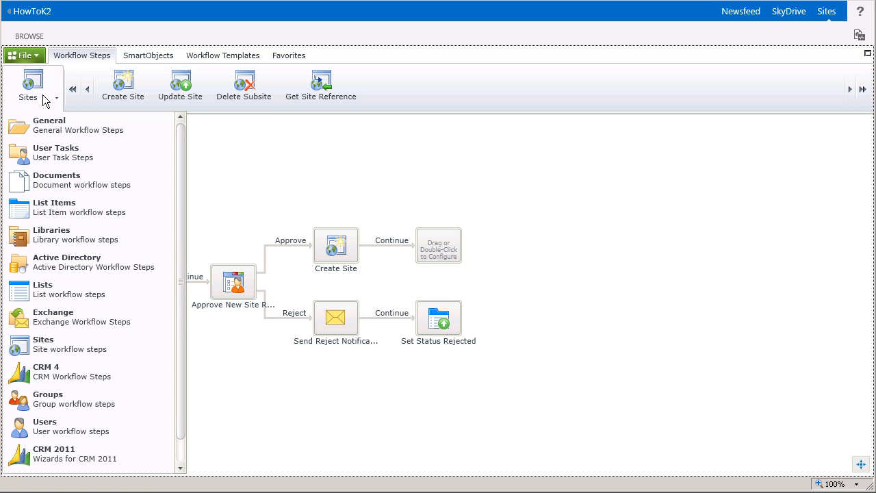
{"action": "left_click", "coordinate": [110, 212]}
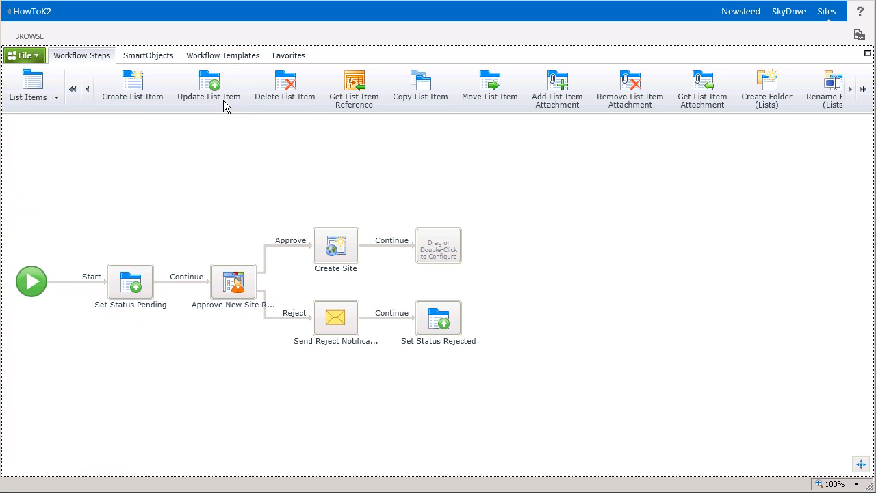
{"action": "left_click_drag", "start_coordinate": [326, 163], "coordinate": [440, 254]}
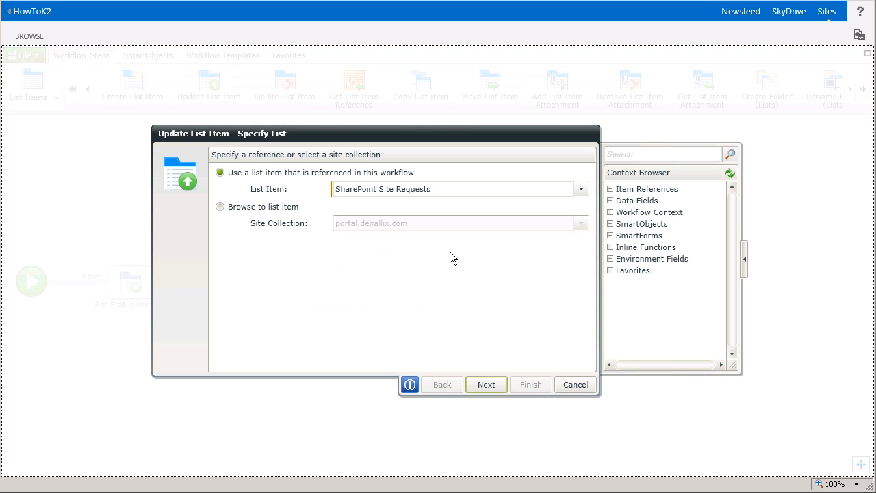
{"action": "left_click", "coordinate": [492, 384]}
{"action": "left_click", "coordinate": [397, 279]}
{"action": "type", "text": "Site Created"}
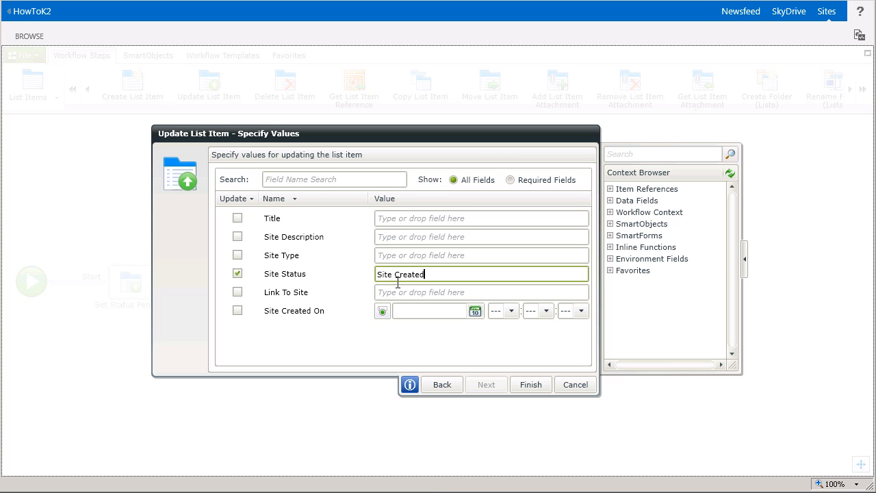
Map the Link To Site field to the URL of the New Site item reference.
{"action": "left_click", "coordinate": [610, 190]}
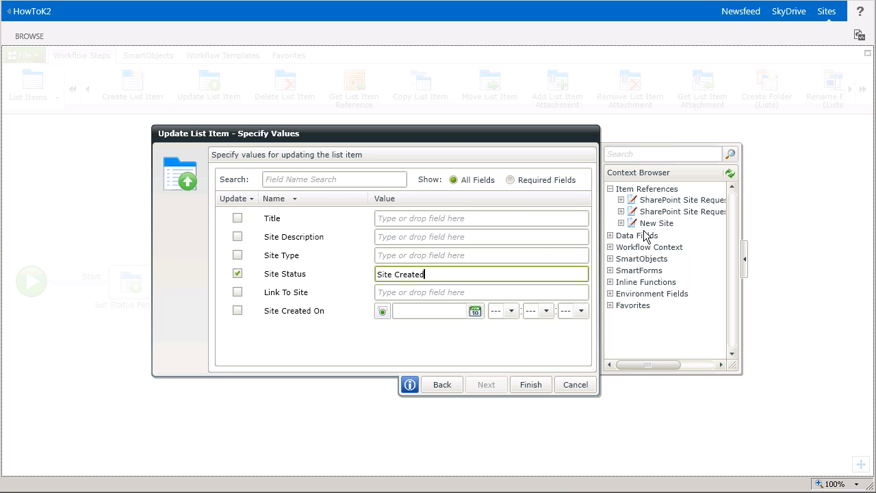
{"action": "left_click", "coordinate": [621, 223]}
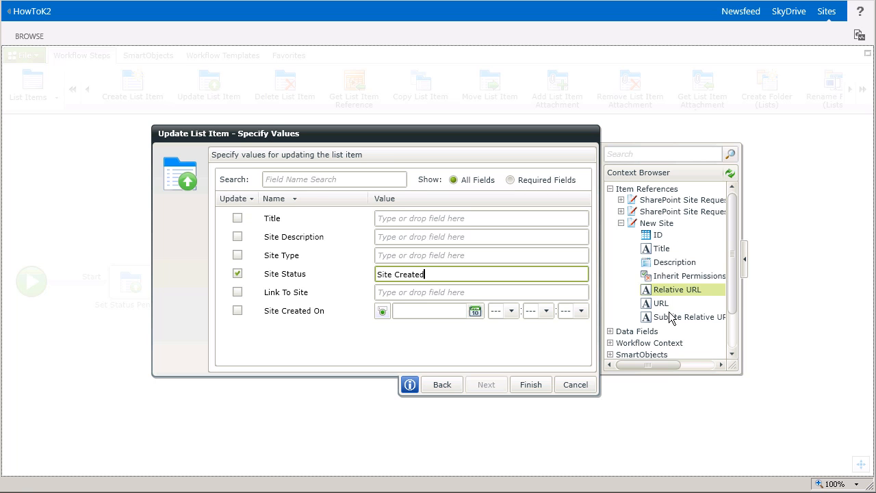
{"action": "left_click_drag", "start_coordinate": [671, 312], "coordinate": [544, 299]}
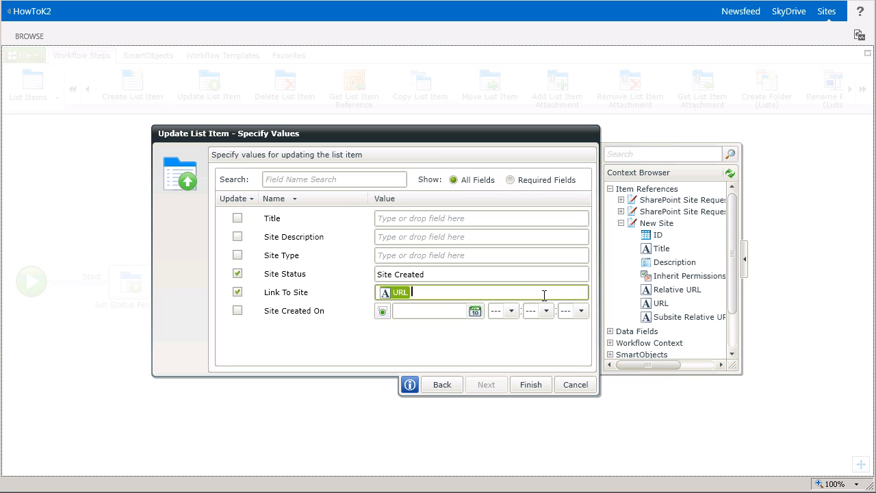
Set Site Created On to the Now() date and time function and finish the list item update configuration.
{"action": "left_click", "coordinate": [630, 229]}
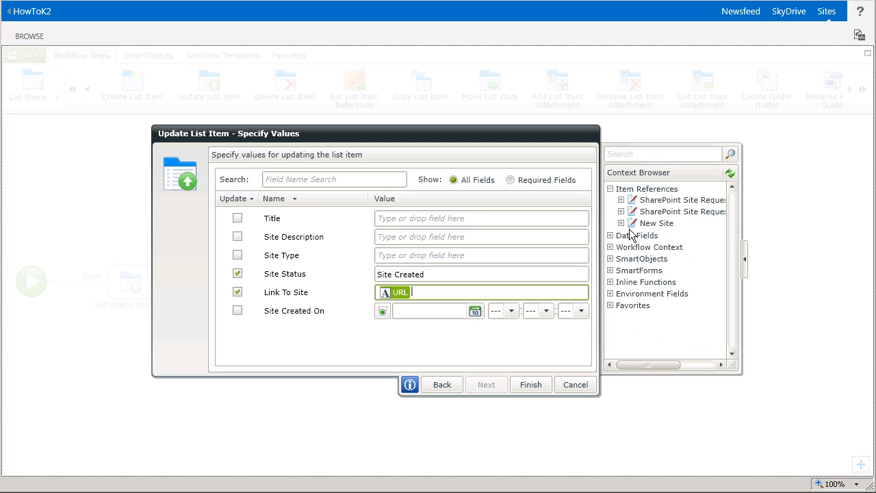
{"action": "left_click", "coordinate": [618, 288]}
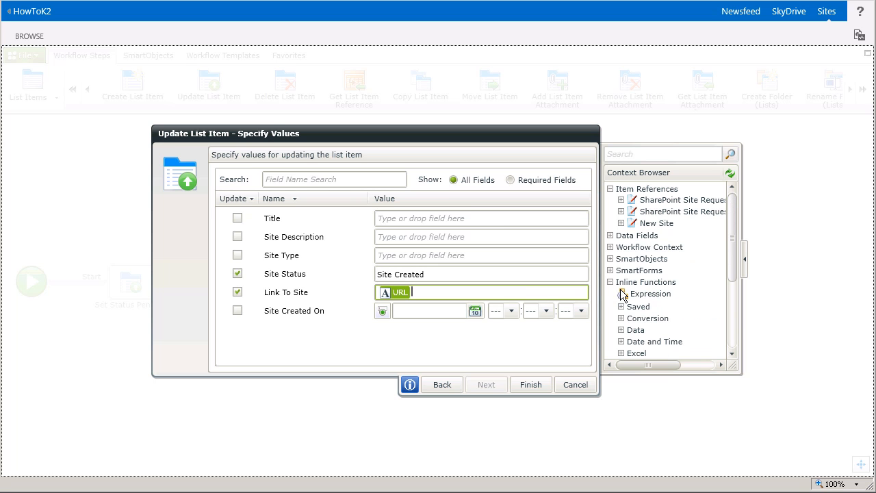
{"action": "left_click", "coordinate": [650, 343]}
{"action": "left_click_drag", "start_coordinate": [736, 213], "coordinate": [718, 288]}
{"action": "left_click_drag", "start_coordinate": [661, 296], "coordinate": [453, 315]}
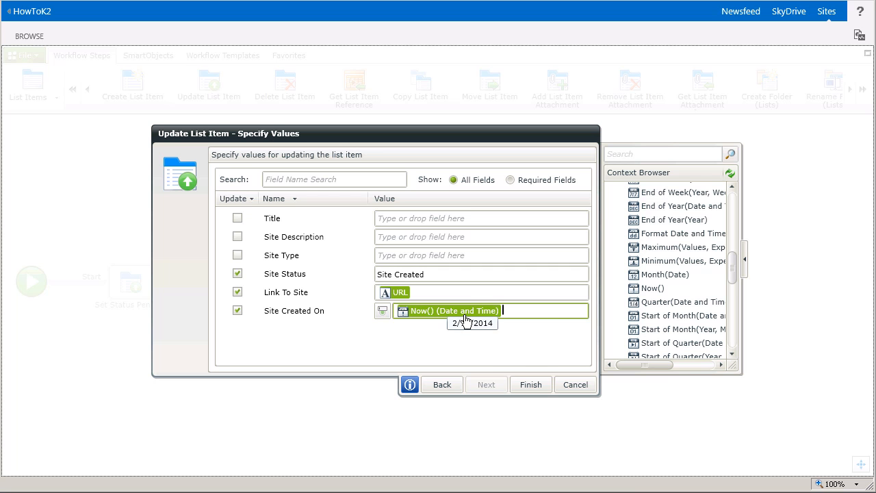
{"action": "left_click", "coordinate": [546, 390]}
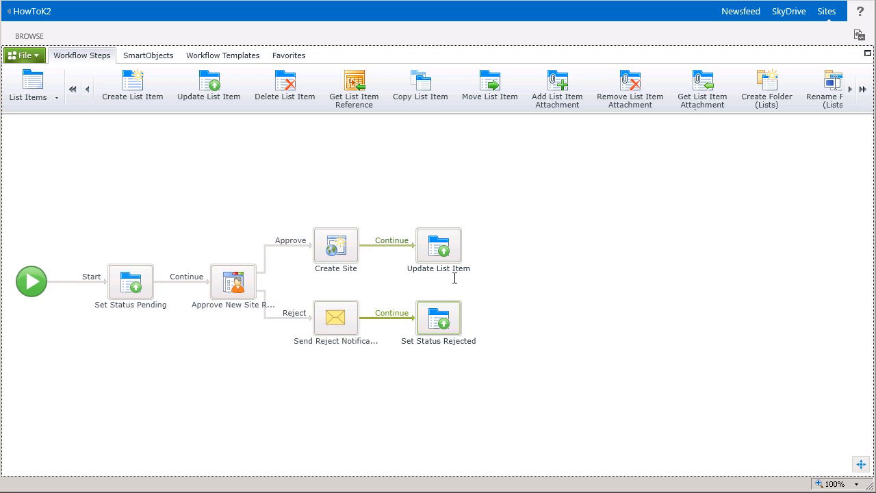
Rename the Update List Item step after Create Site as "Update Site Request Item".
{"action": "left_click", "coordinate": [455, 271]}
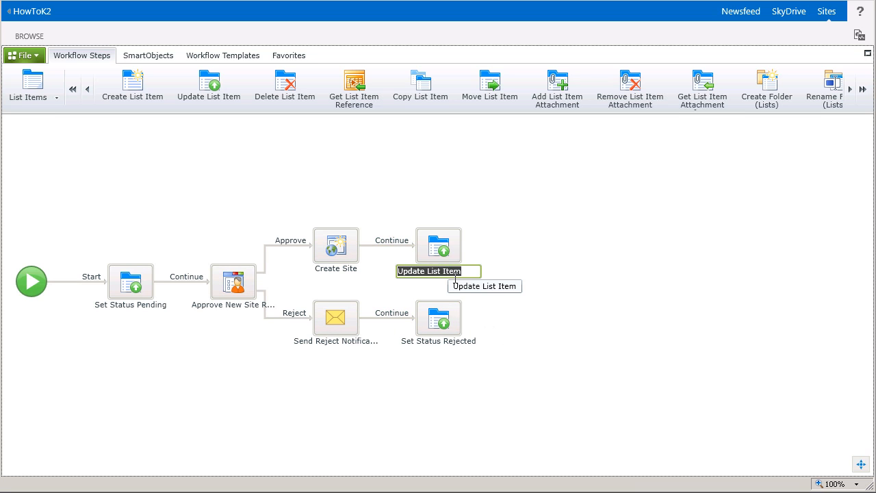
{"action": "type", "text": "Update Site "}
{"action": "type", "text": "Reque"}
{"action": "type", "text": "st Status"}
{"action": "key", "text": "Return"}
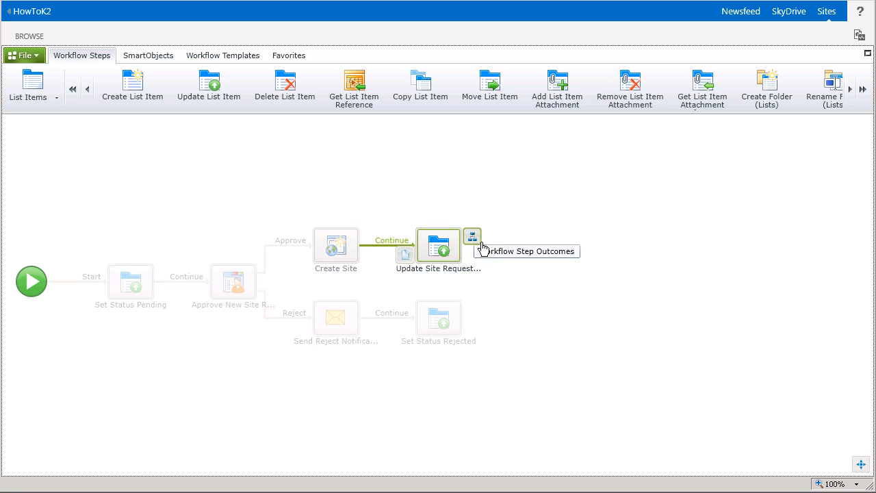
Add a "Continue" outcome linked to a new workflow step to Update Site Request Item, and save the workflow.
{"action": "left_click", "coordinate": [472, 237]}
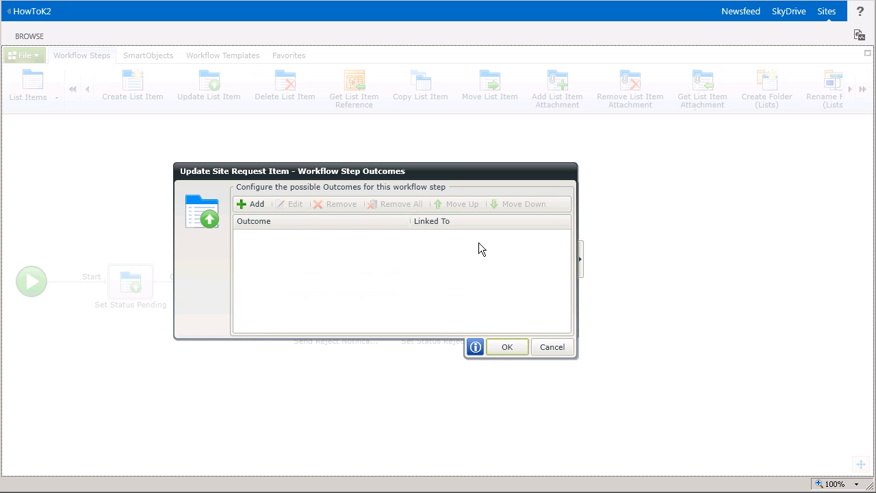
{"action": "left_click", "coordinate": [251, 204]}
{"action": "type", "text": "Continue"}
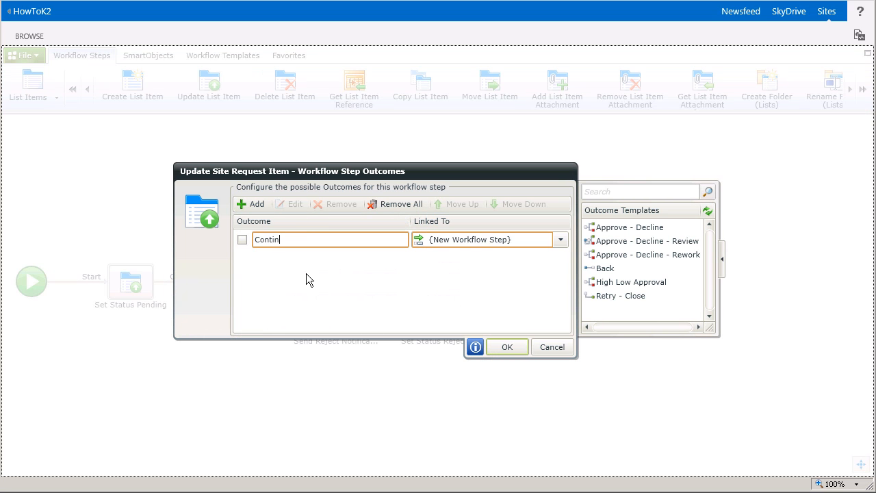
{"action": "left_click", "coordinate": [519, 352]}
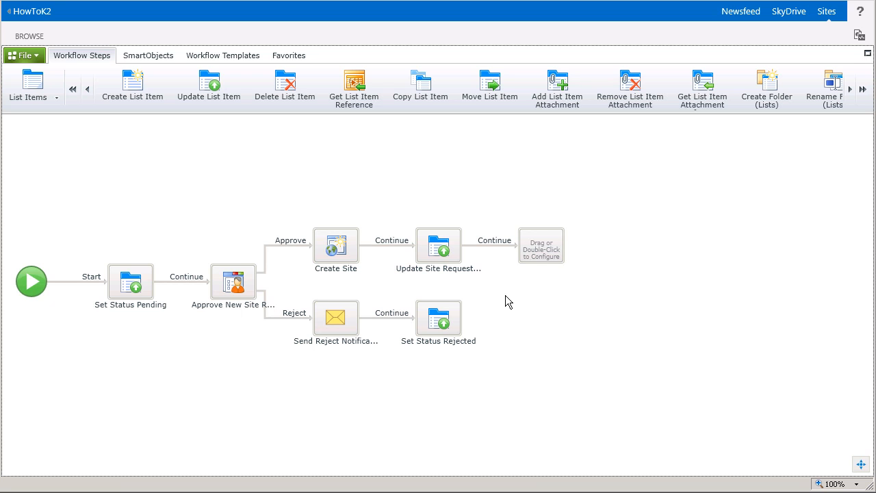
{"action": "left_click", "coordinate": [46, 65]}
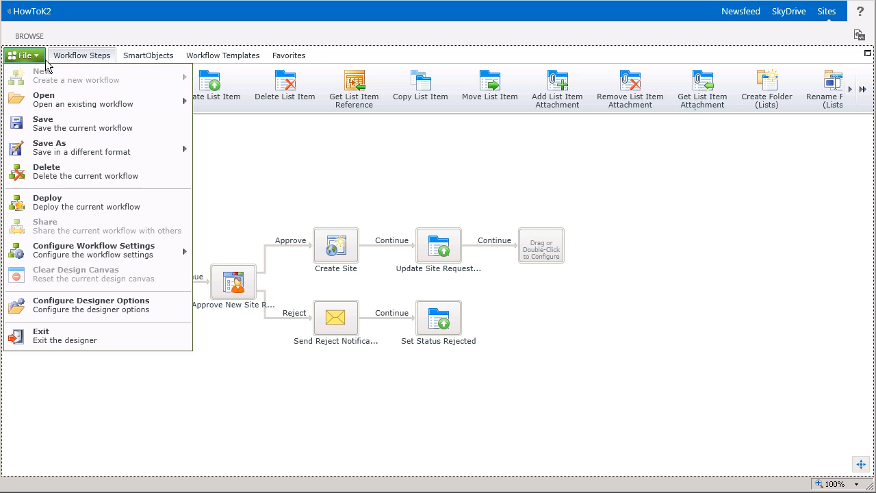
{"action": "left_click", "coordinate": [56, 132]}
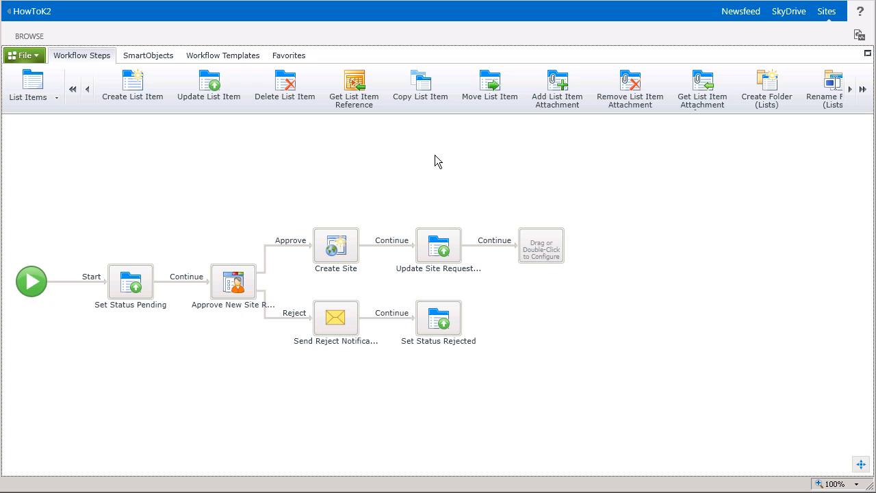
Add a SmartForms Task in the empty step after Update Site Request Item and name it "Keep or Delete new Site".
{"action": "left_click", "coordinate": [61, 111]}
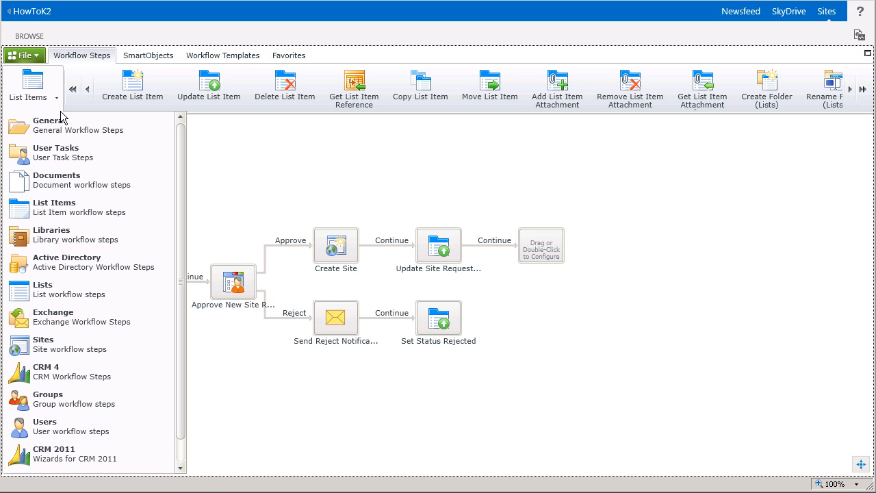
{"action": "left_click", "coordinate": [63, 127]}
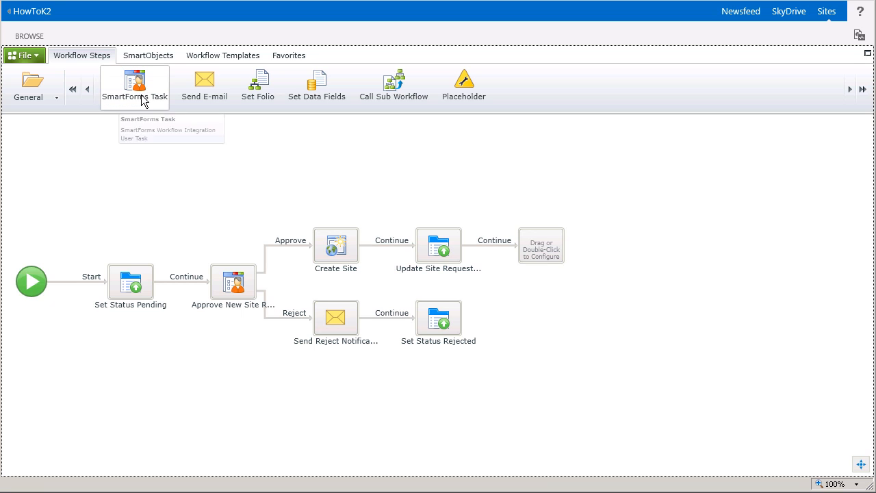
{"action": "left_click_drag", "start_coordinate": [141, 99], "coordinate": [542, 252]}
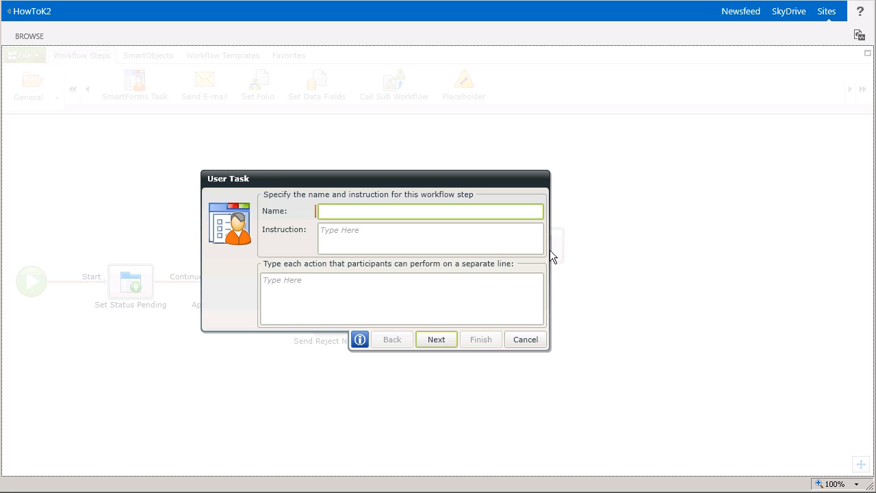
{"action": "type", "text": "Keep or Dele"}
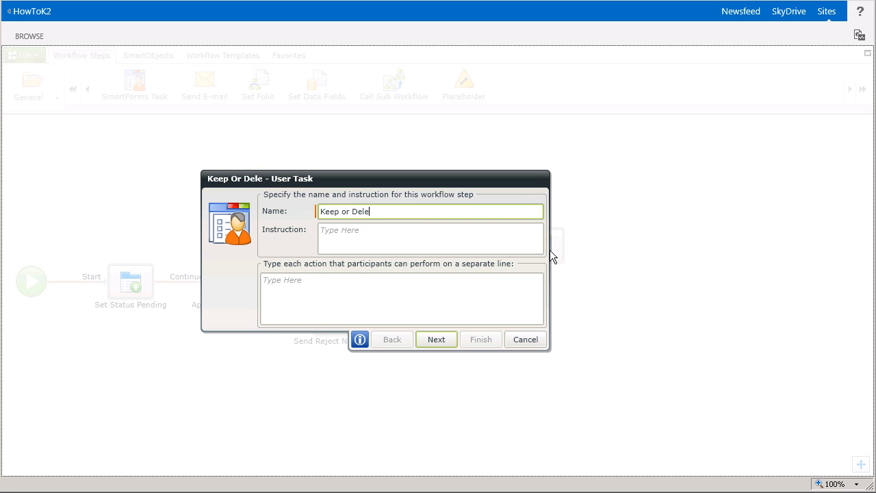
{"action": "type", "text": "te new Site"}
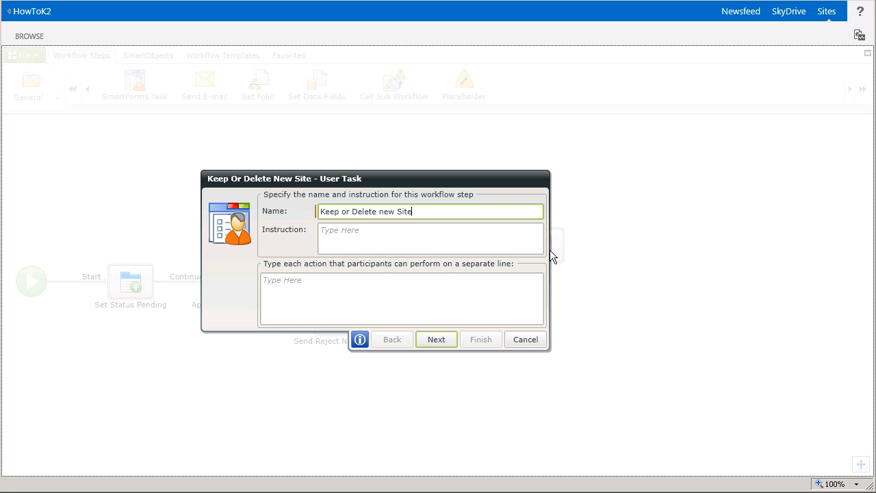
Enter the task instruction "Please indicate whether to keep or delete the new SharePoint site" and the actions "Keep Site" and "Delete Site".
{"action": "left_click", "coordinate": [536, 249]}
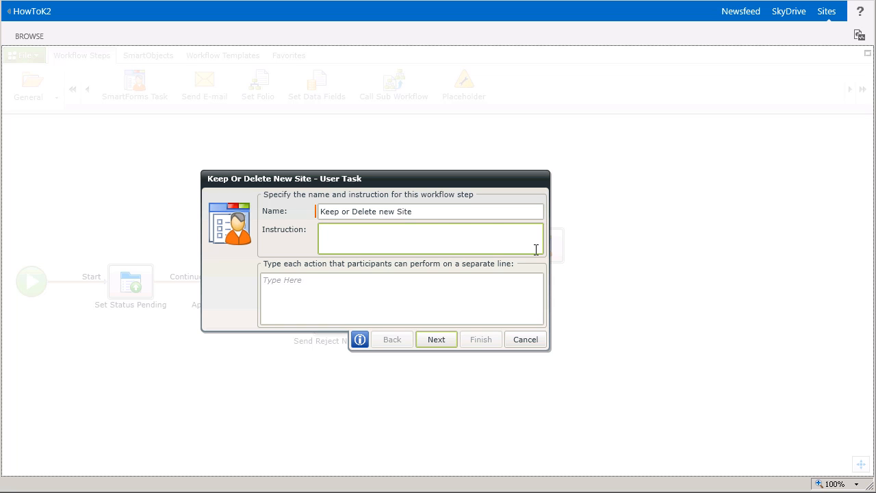
{"action": "type", "text": "Please indicate whether to keep or delete the new SharePoint site"}
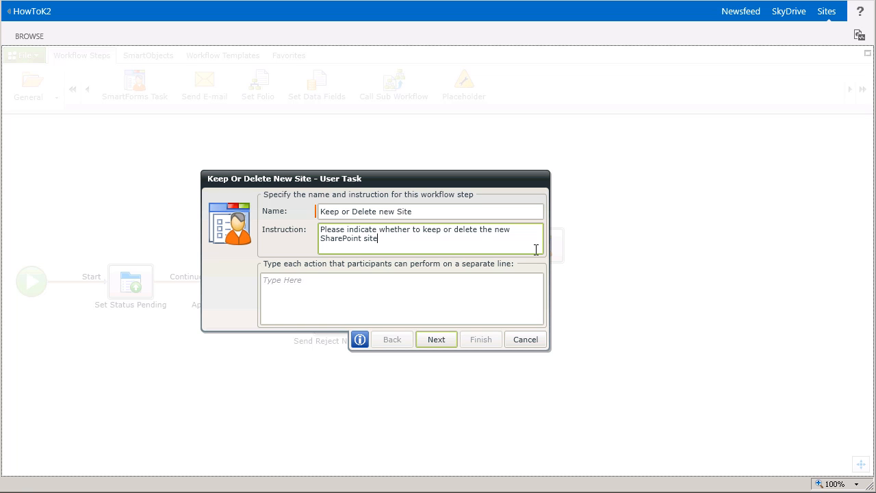
{"action": "left_click", "coordinate": [333, 294]}
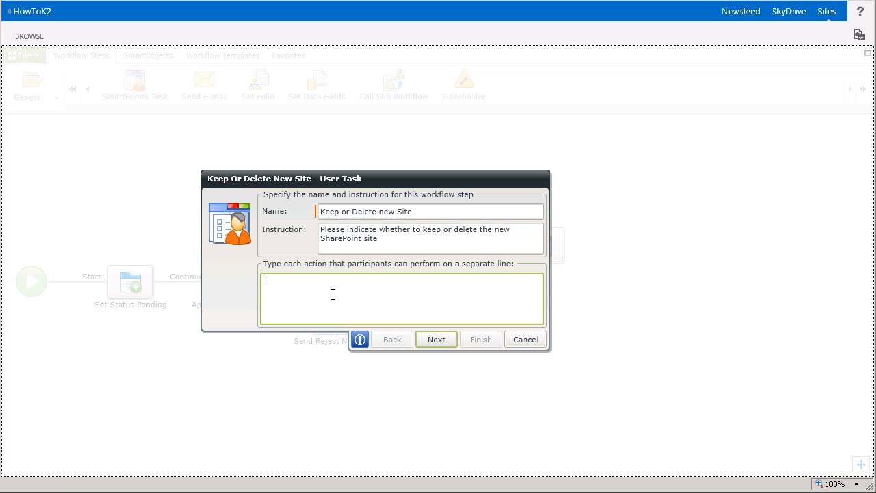
{"action": "type", "text": "Keep Site"}
{"action": "key", "text": "Return"}
{"action": "type", "text": "Delete Site"}
{"action": "left_click", "coordinate": [434, 341]}
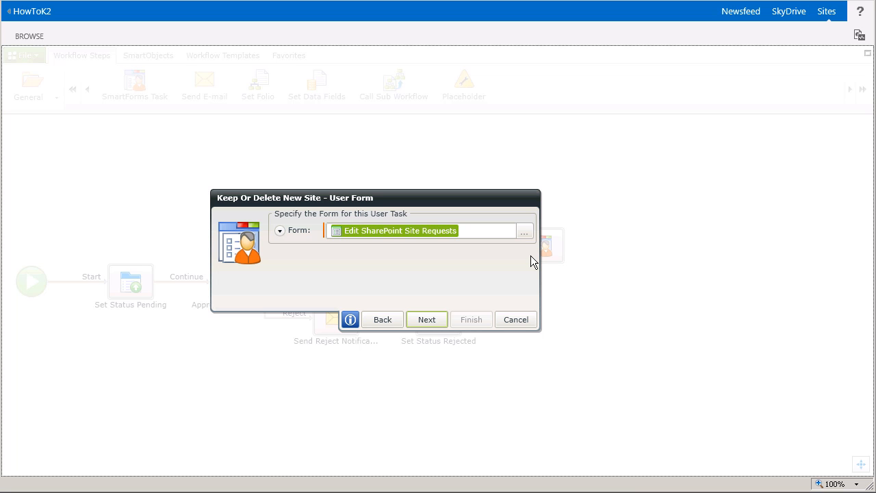
Choose the Display SharePoint Site Requests form for the task and accept its When the Form is Initializing rule for opening the work item.
{"action": "left_click", "coordinate": [529, 232]}
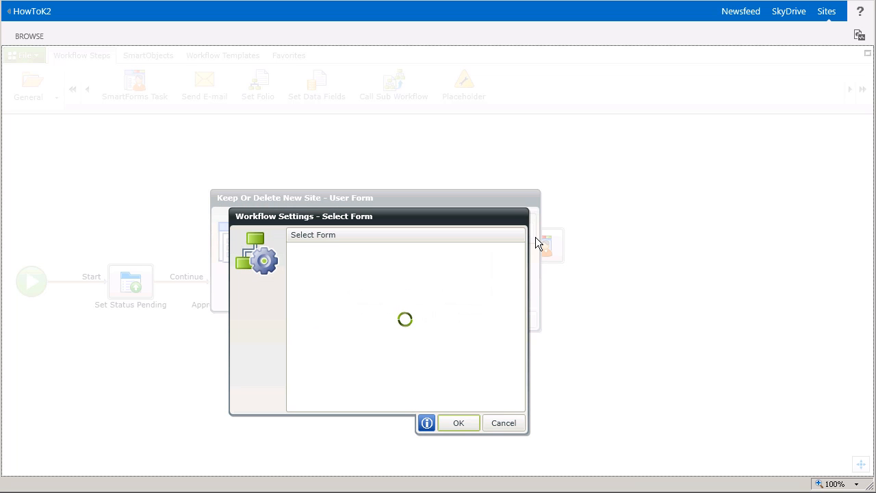
{"action": "left_click_drag", "start_coordinate": [522, 272], "coordinate": [523, 325]}
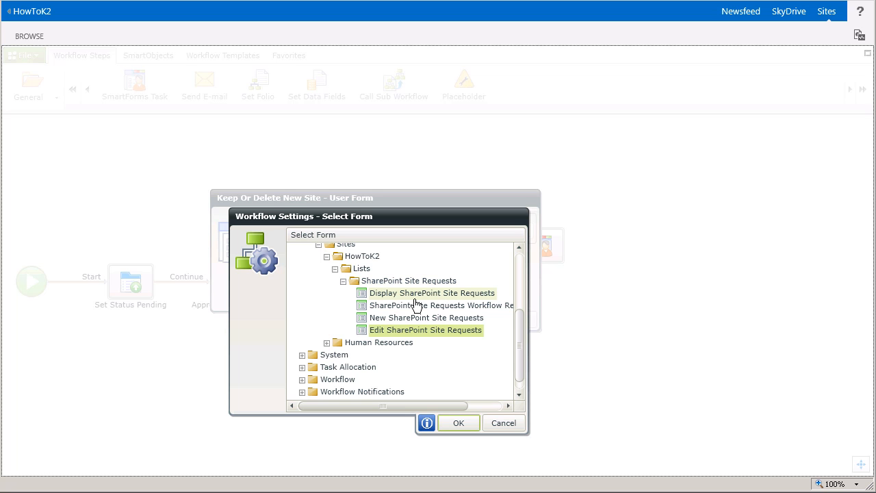
{"action": "left_click", "coordinate": [450, 301]}
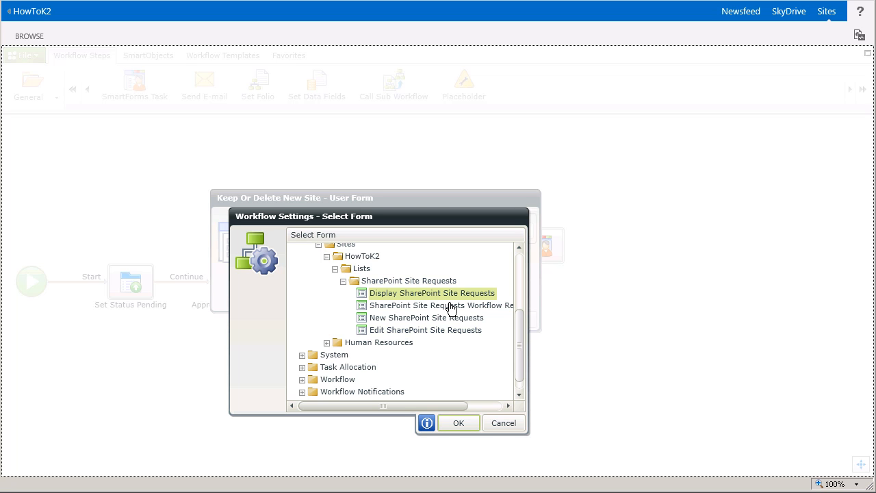
{"action": "left_click", "coordinate": [468, 427]}
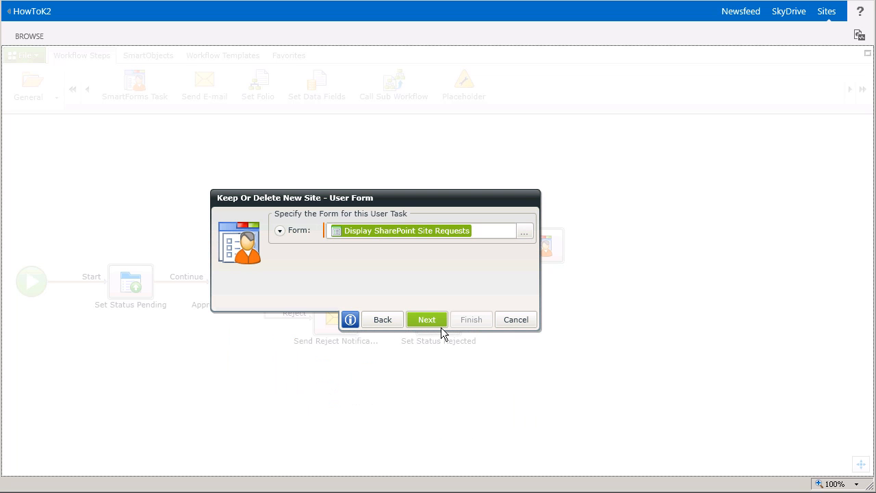
{"action": "left_click", "coordinate": [441, 325]}
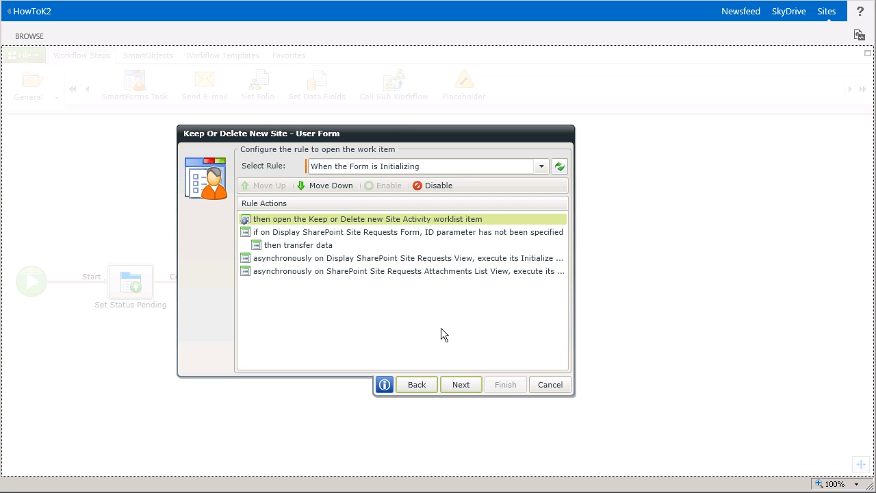
{"action": "left_click", "coordinate": [461, 385]}
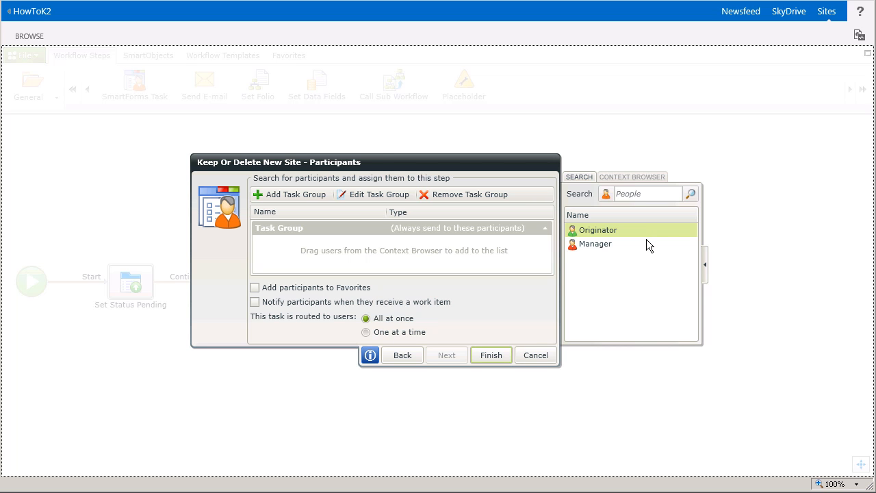
Assign the Originator as the task's participant and enable notifying participants when they receive a work item.
{"action": "left_click_drag", "start_coordinate": [642, 239], "coordinate": [336, 253]}
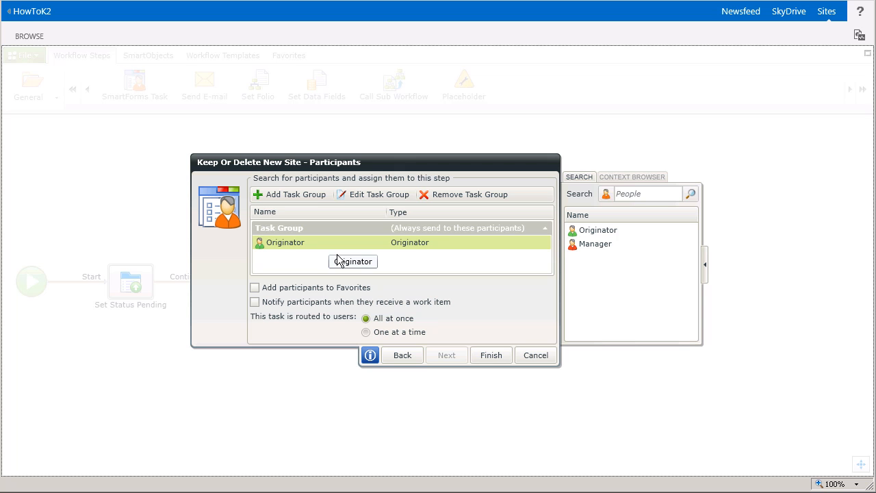
{"action": "left_click", "coordinate": [265, 309]}
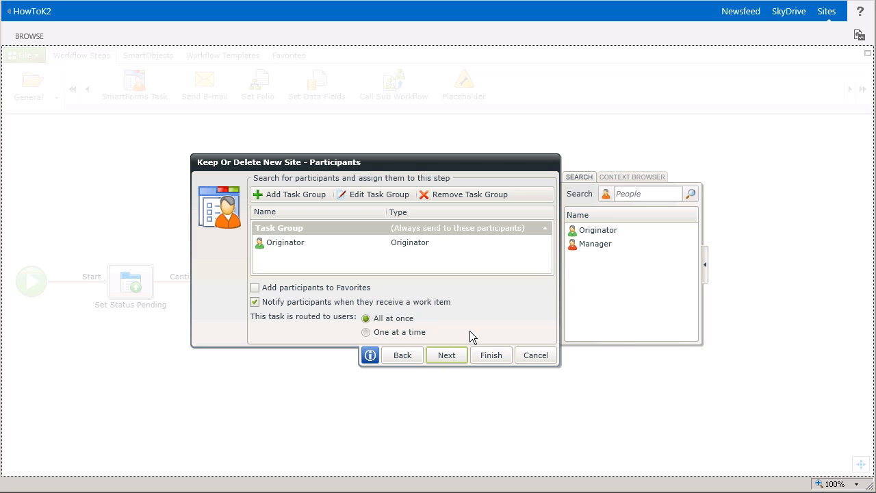
{"action": "left_click", "coordinate": [453, 358]}
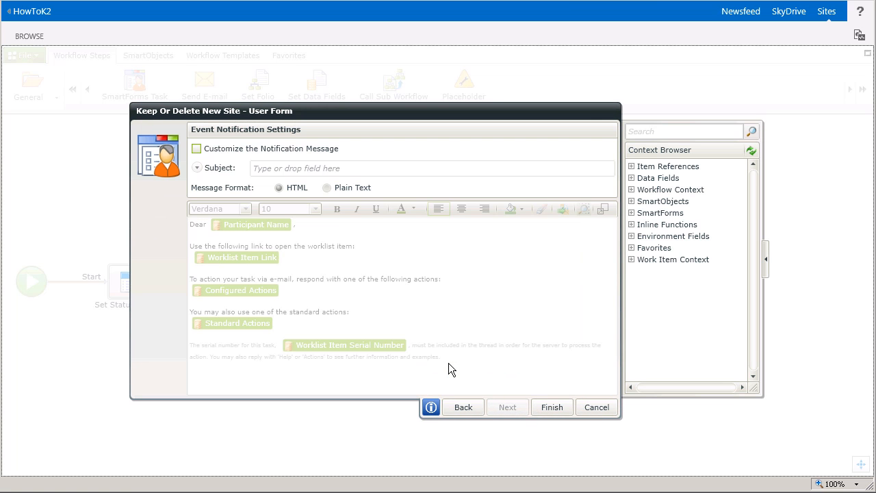
Customize the notification message with the subject "Site created for Site Request" followed by the site request's Title field.
{"action": "left_click", "coordinate": [197, 149]}
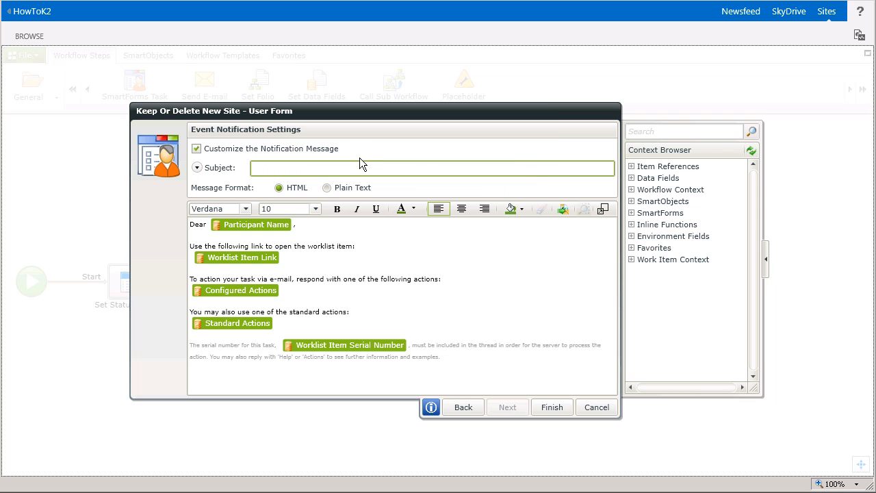
{"action": "type", "text": "Site created for Site Request"}
{"action": "left_click", "coordinate": [631, 167]}
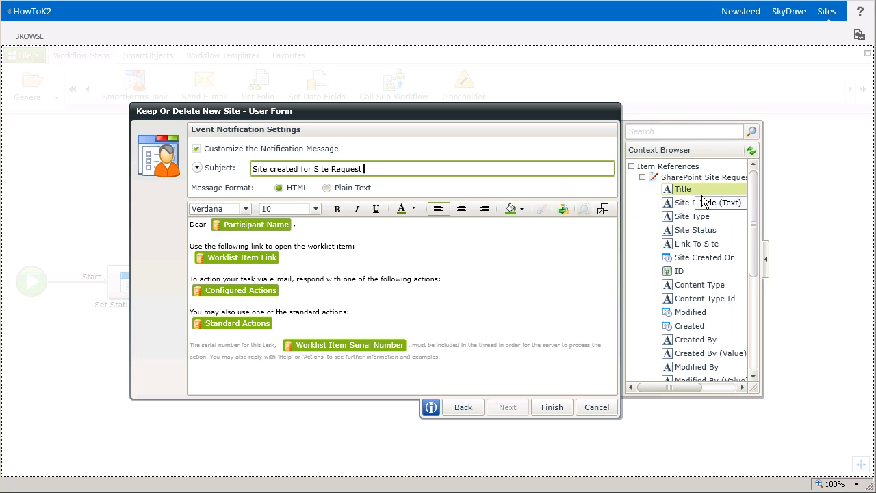
{"action": "left_click_drag", "start_coordinate": [702, 195], "coordinate": [554, 171]}
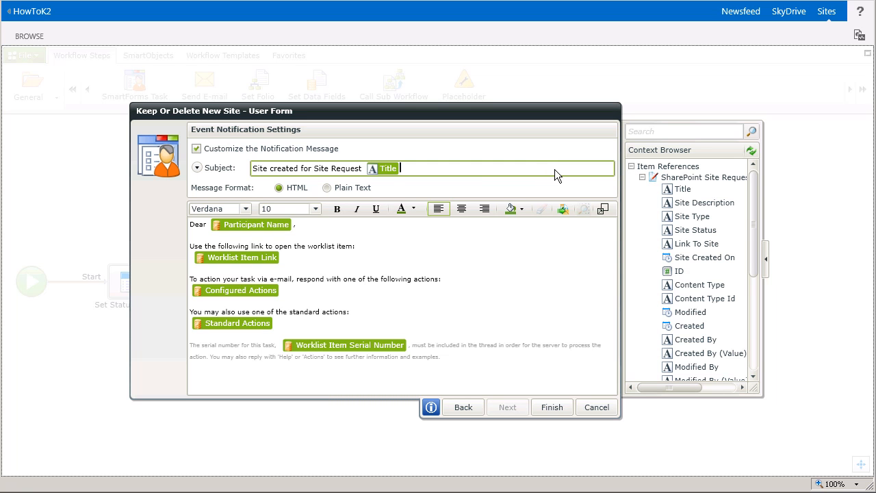
Below the greeting, write two paragraphs: the new site can be accessed by clicking the following link, and this task item decides whether to keep it.
{"action": "left_click", "coordinate": [314, 240]}
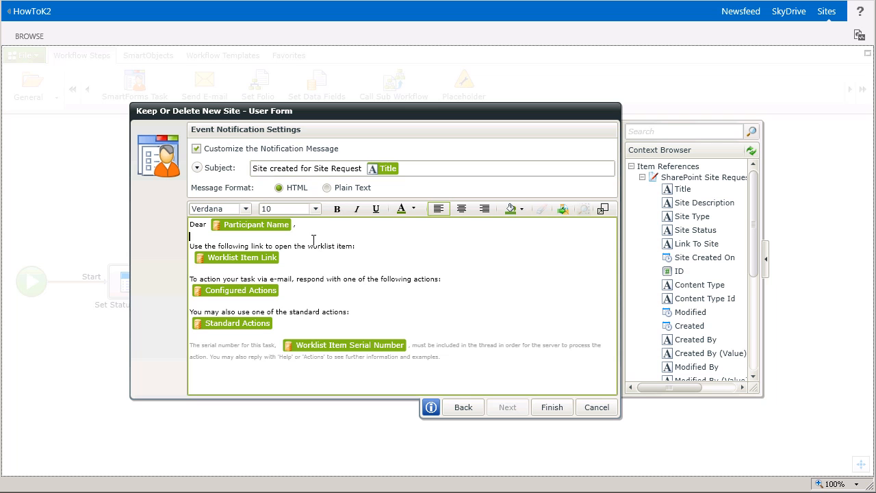
{"action": "key", "text": "Return"}
{"action": "key", "text": "Return"}
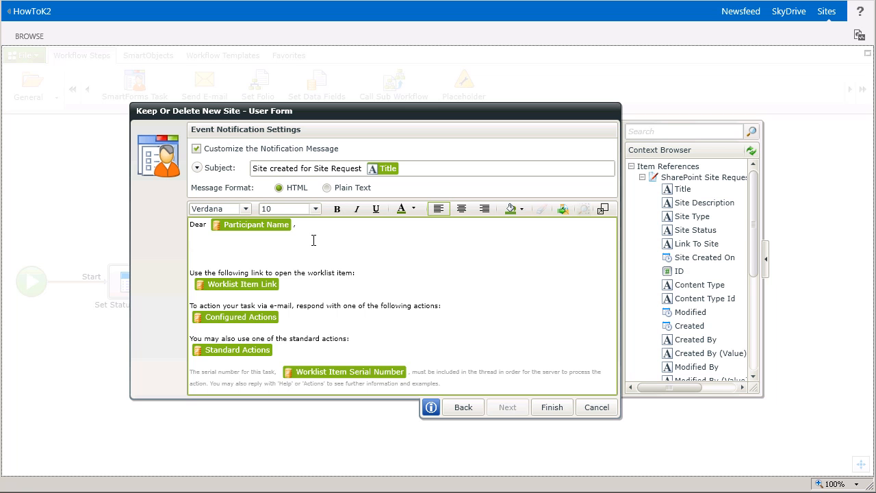
{"action": "type", "text": "Your new site has been created and you can access the site by clicking the following link. Please use this task item to decide whether or not to keep this new site."}
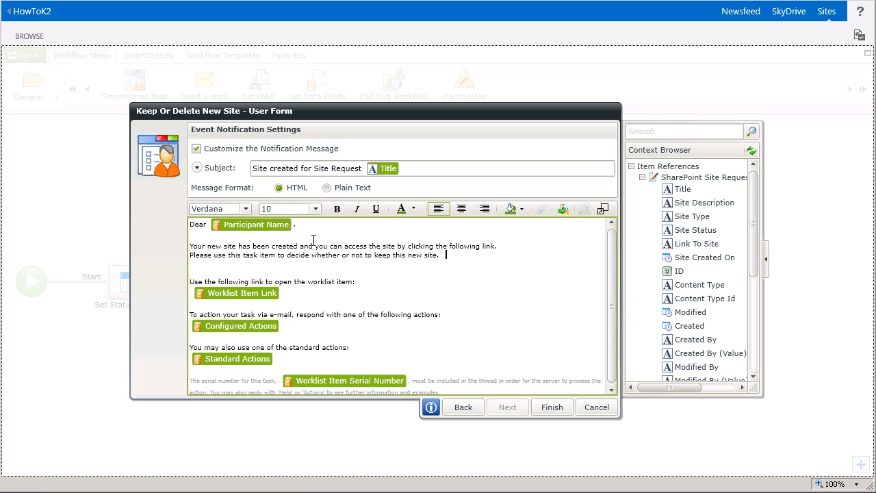
{"action": "key", "text": "Return"}
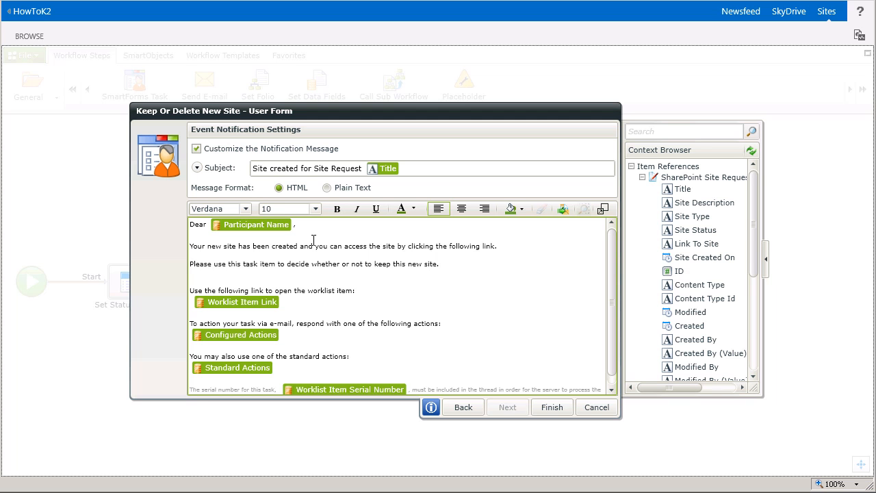
Insert the New Site's URL field after the "following link" sentence and finish the task configuration.
{"action": "left_click", "coordinate": [533, 253]}
{"action": "left_click", "coordinate": [643, 178]}
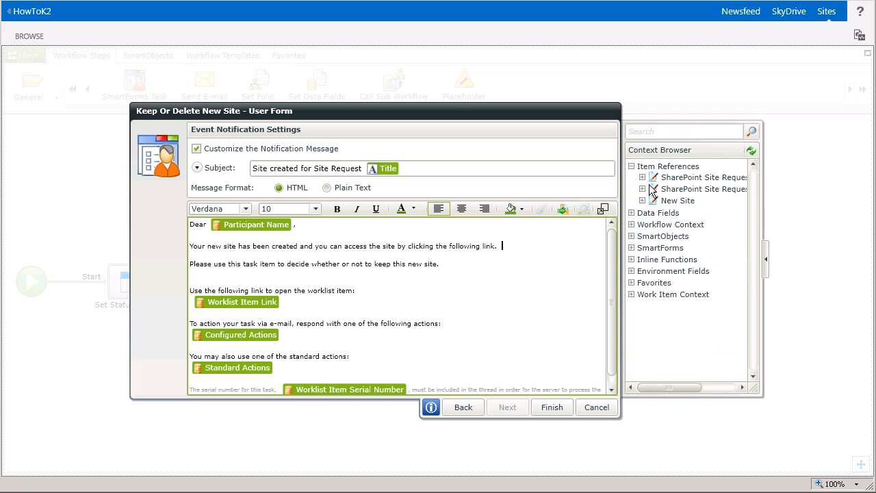
{"action": "double_click", "coordinate": [691, 206]}
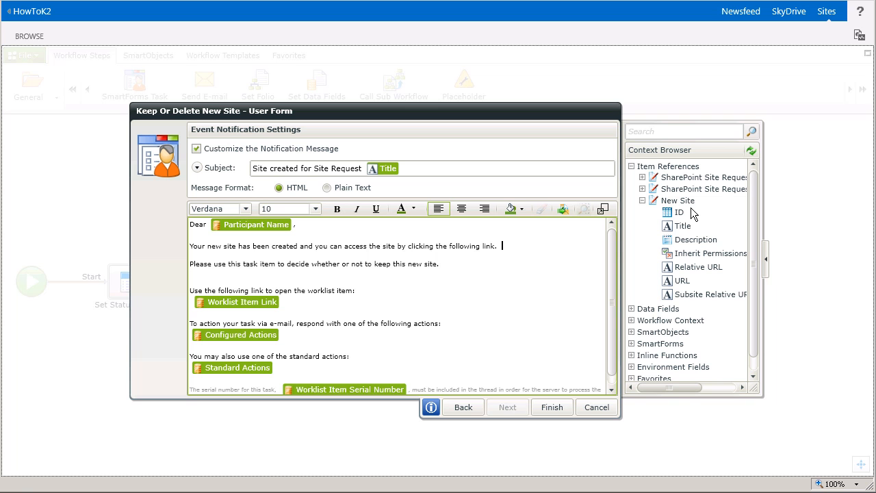
{"action": "left_click_drag", "start_coordinate": [694, 287], "coordinate": [548, 252]}
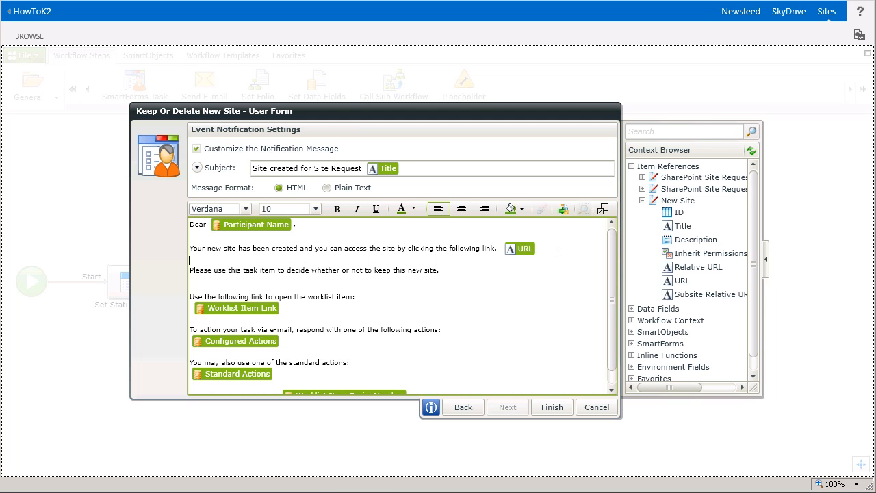
{"action": "left_click", "coordinate": [566, 413]}
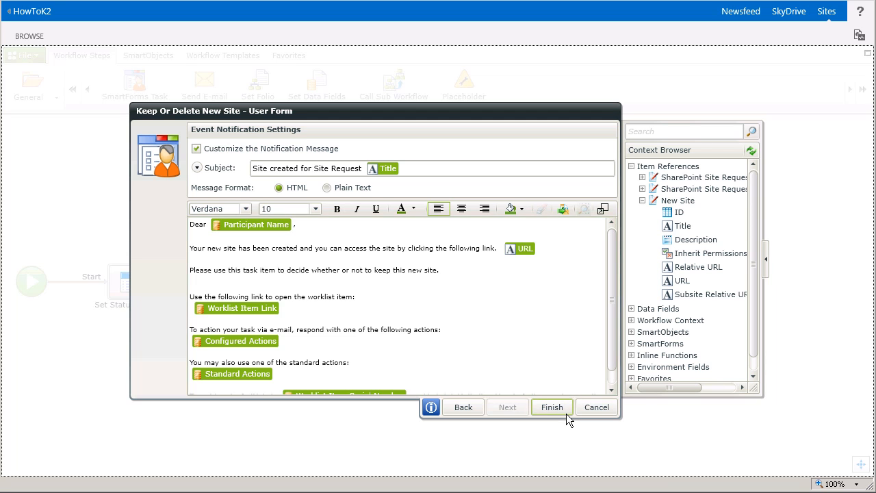
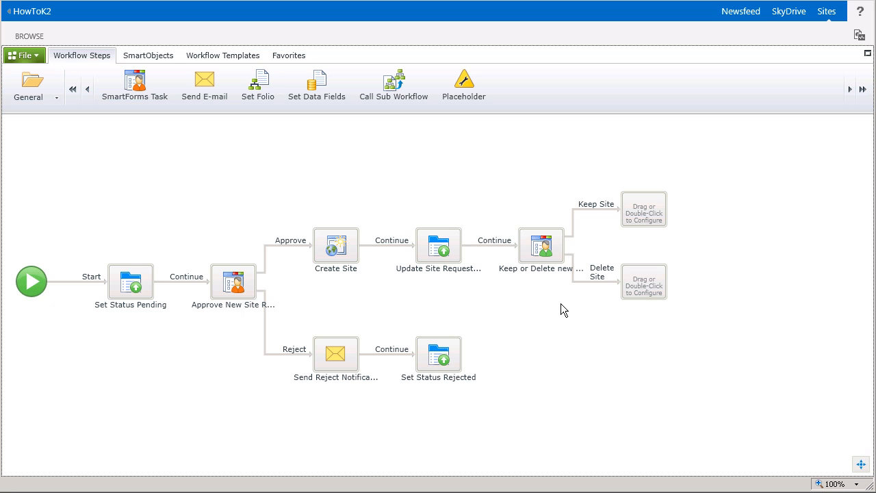
Add a "Send Reminder" escalation to Keep or Delete new Site, described "Email the requestor after 2 weeks to remind them to action the task".
{"action": "left_click", "coordinate": [554, 264]}
{"action": "right_click", "coordinate": [554, 264]}
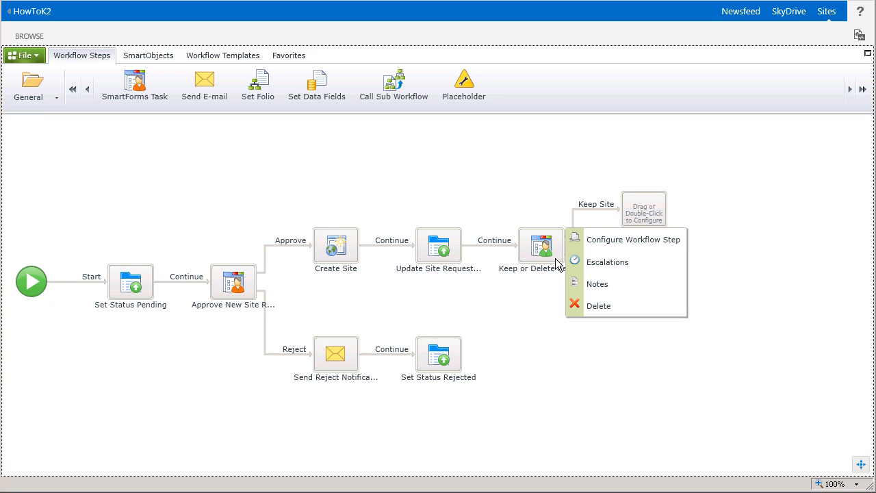
{"action": "left_click", "coordinate": [630, 269]}
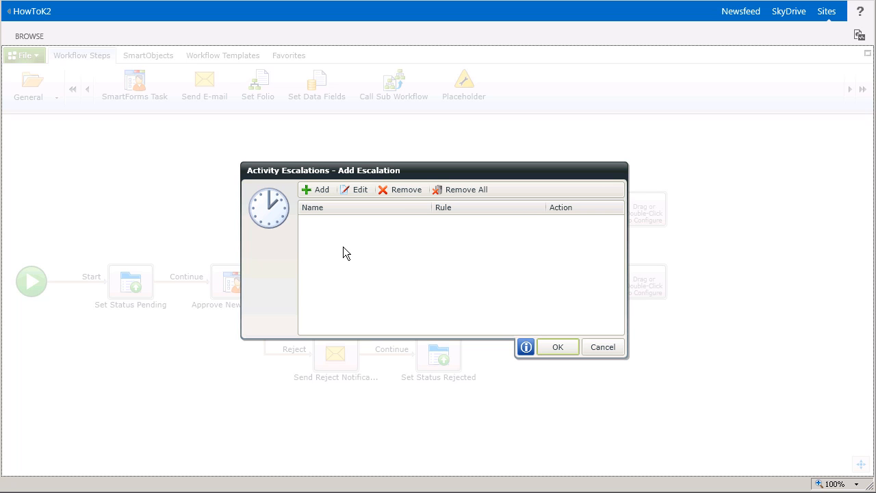
{"action": "left_click", "coordinate": [319, 189]}
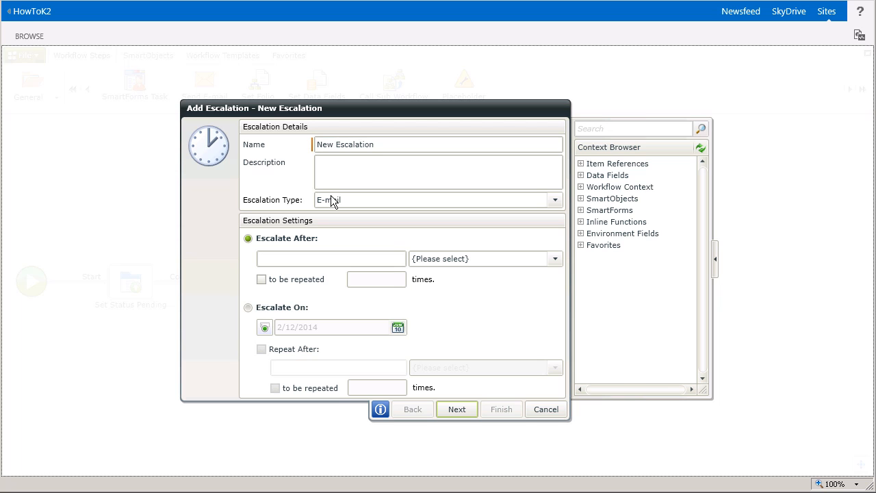
{"action": "left_click_drag", "start_coordinate": [383, 153], "coordinate": [301, 150]}
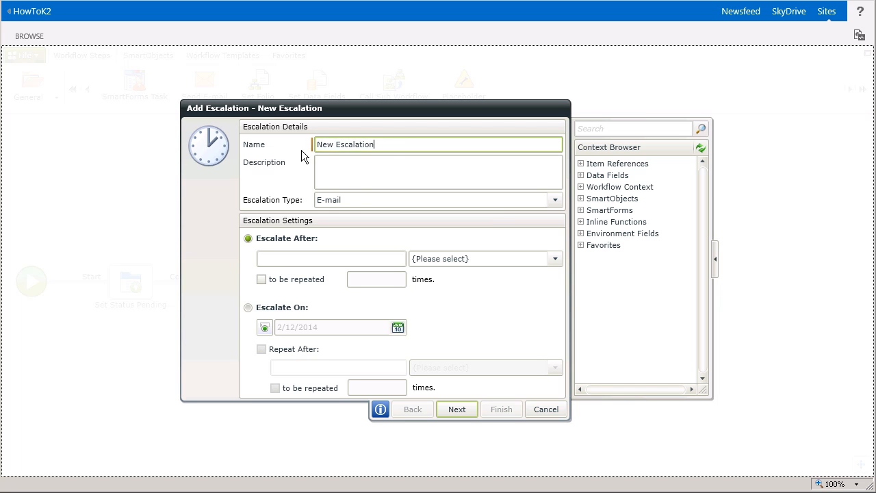
{"action": "type", "text": "Send "}
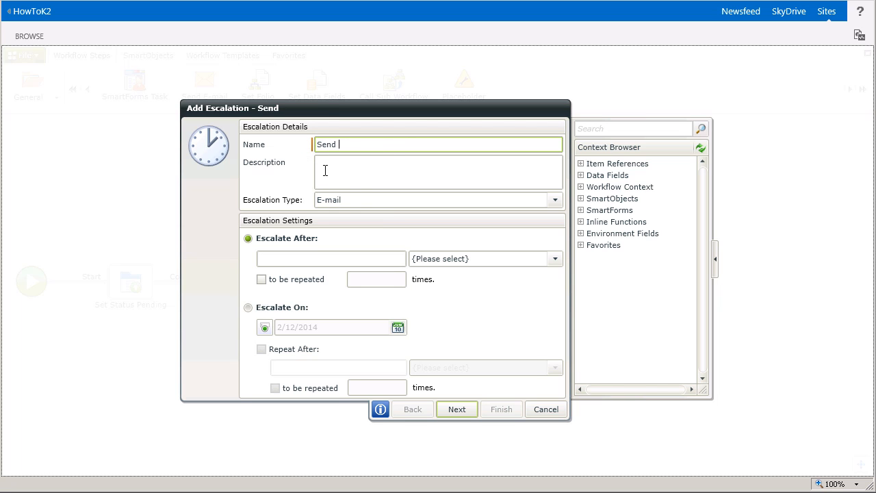
{"action": "type", "text": "Reminder"}
{"action": "left_click", "coordinate": [325, 170]}
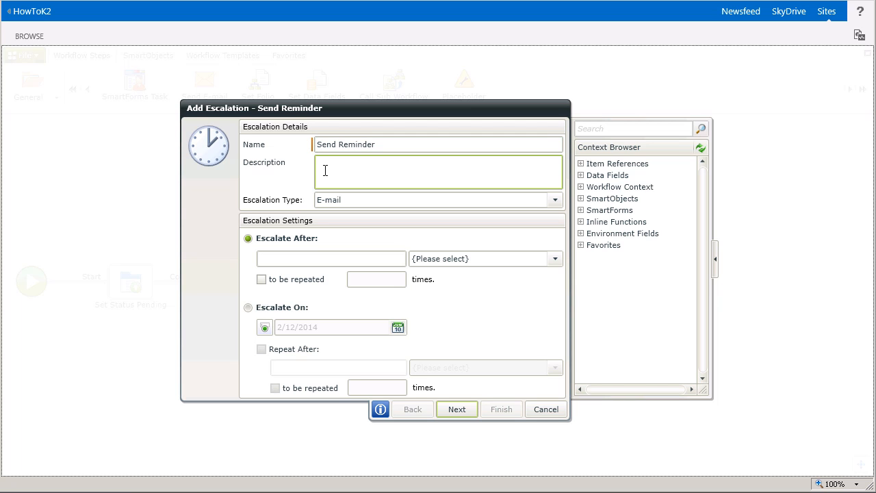
{"action": "type", "text": "Email the requestor after 2 weeks to remind them to action the task"}
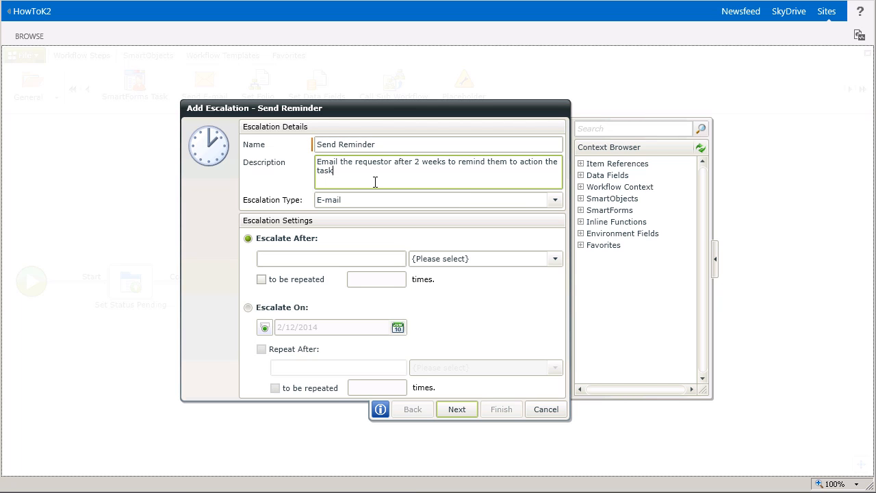
Set the escalation type to E-mail and have it escalate after 14 days.
{"action": "left_click", "coordinate": [556, 200]}
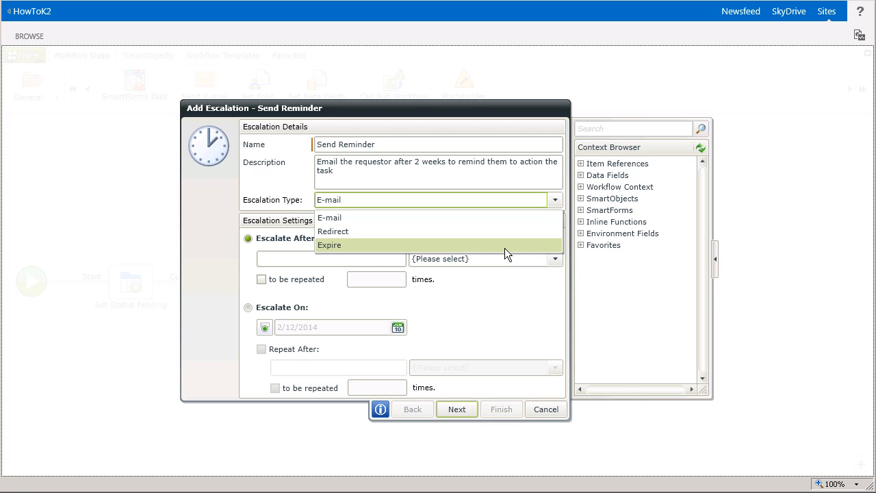
{"action": "left_click", "coordinate": [434, 225]}
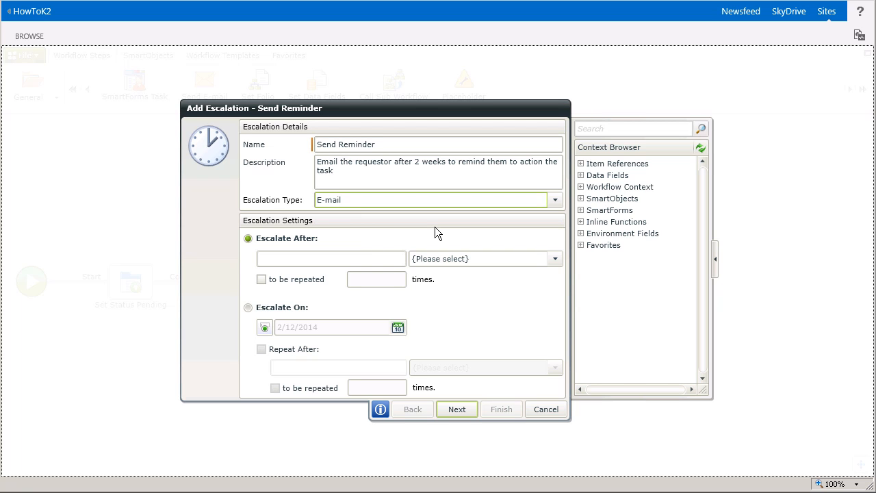
{"action": "left_click", "coordinate": [310, 258]}
{"action": "type", "text": "14"}
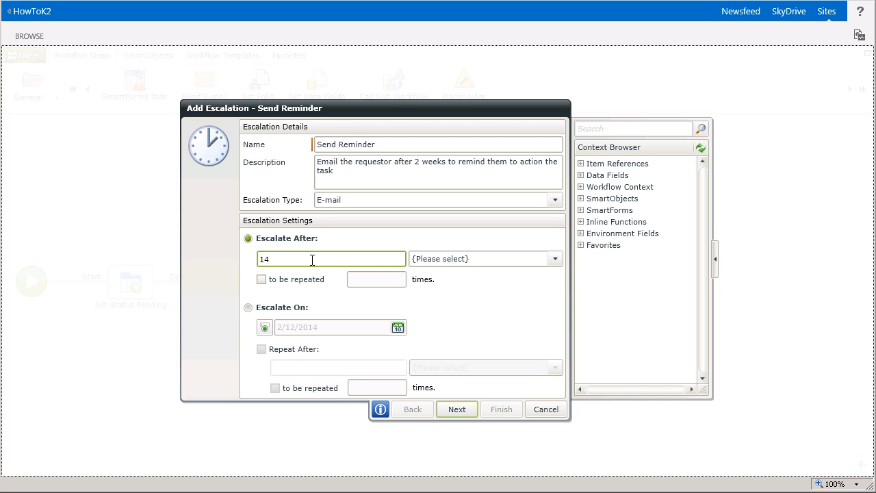
{"action": "left_click", "coordinate": [555, 259]}
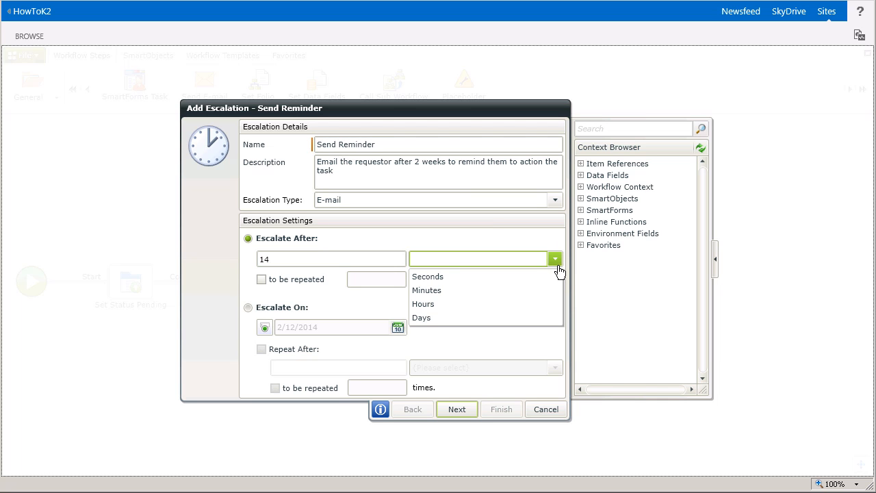
{"action": "left_click", "coordinate": [431, 322]}
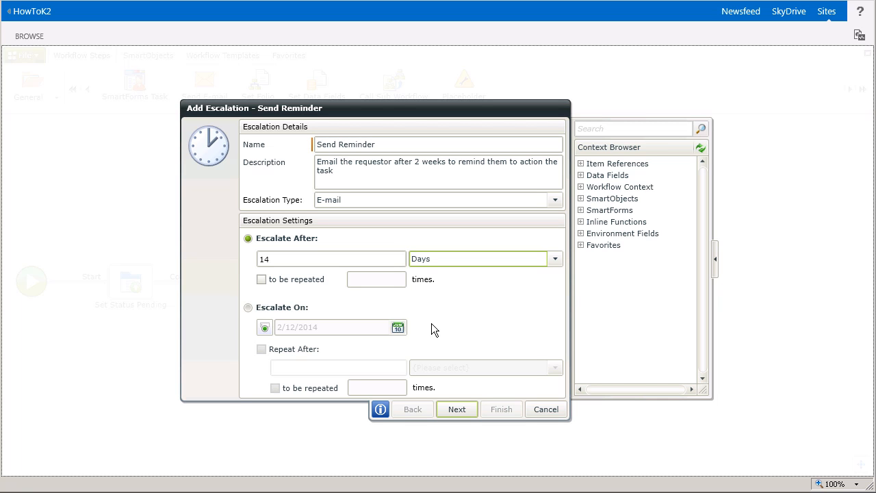
Send the reminder e-mail to the originator with the subject "Reminder: decide to keep or delete site" followed by the site request's Title field.
{"action": "left_click", "coordinate": [458, 409]}
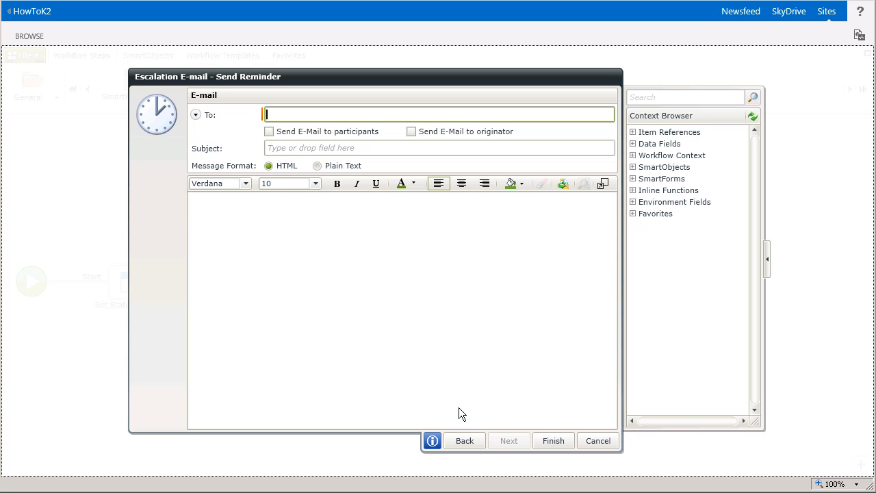
{"action": "left_click", "coordinate": [418, 140]}
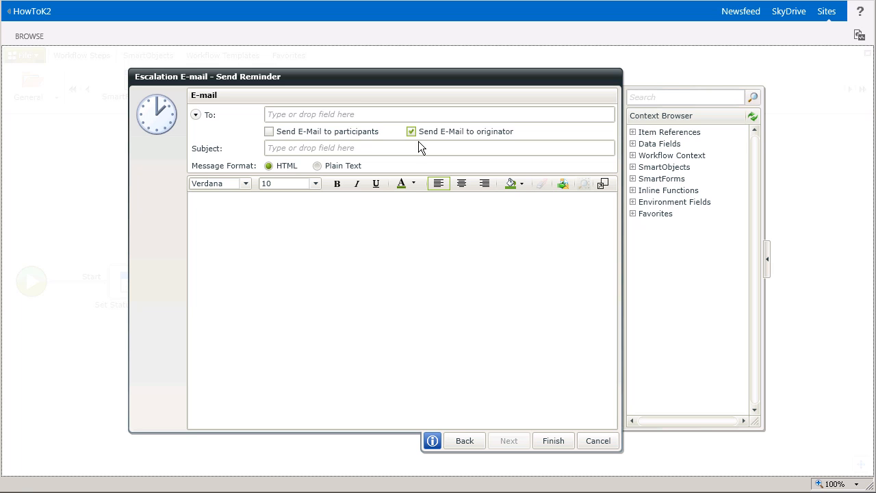
{"action": "left_click", "coordinate": [412, 149]}
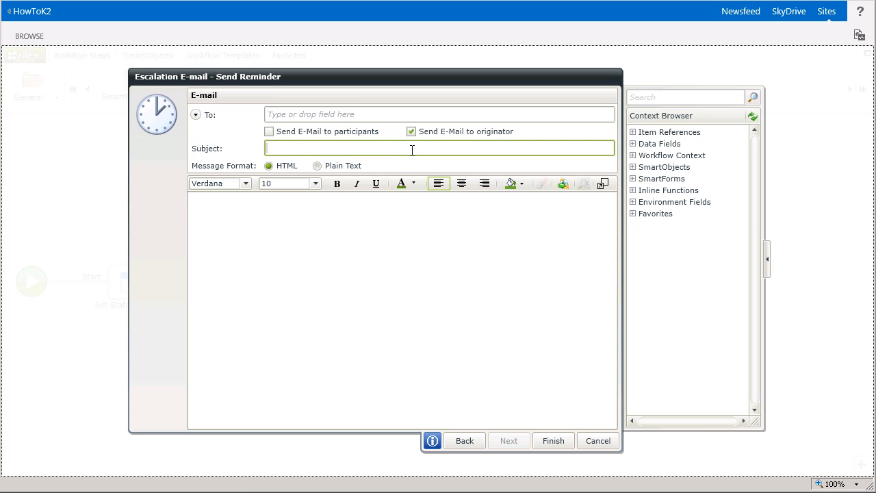
{"action": "type", "text": "Reminder: decide to keep or delete site"}
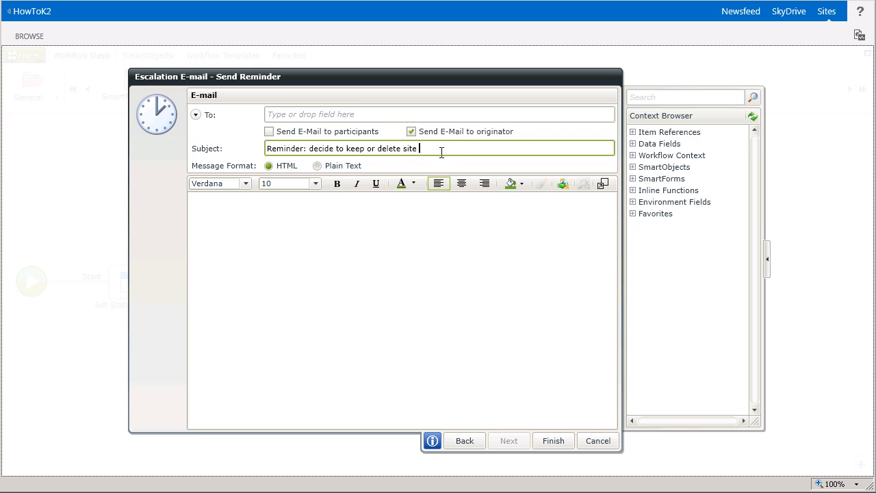
{"action": "left_click", "coordinate": [633, 133]}
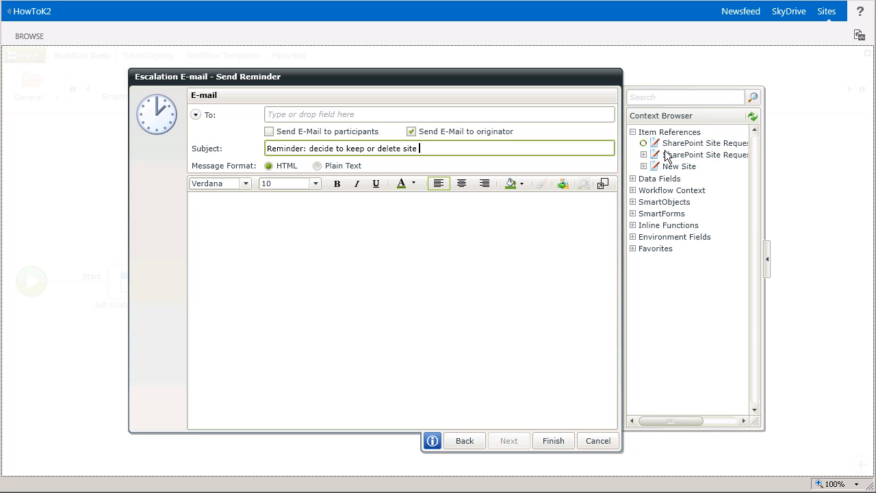
{"action": "left_click_drag", "start_coordinate": [668, 156], "coordinate": [592, 155]}
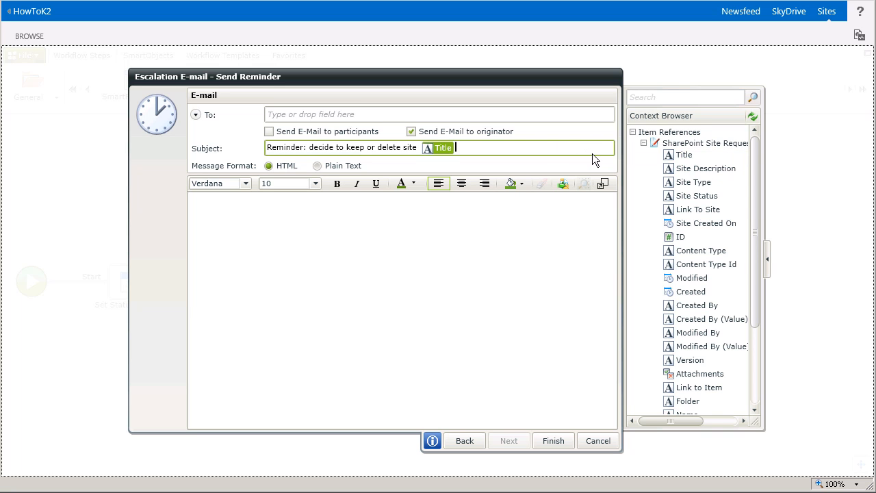
Write two body paragraphs: a reminder to decide whether or not to keep the SharePoint site [Title field] created for you; action this task from your K2 task list.
{"action": "left_click", "coordinate": [300, 266]}
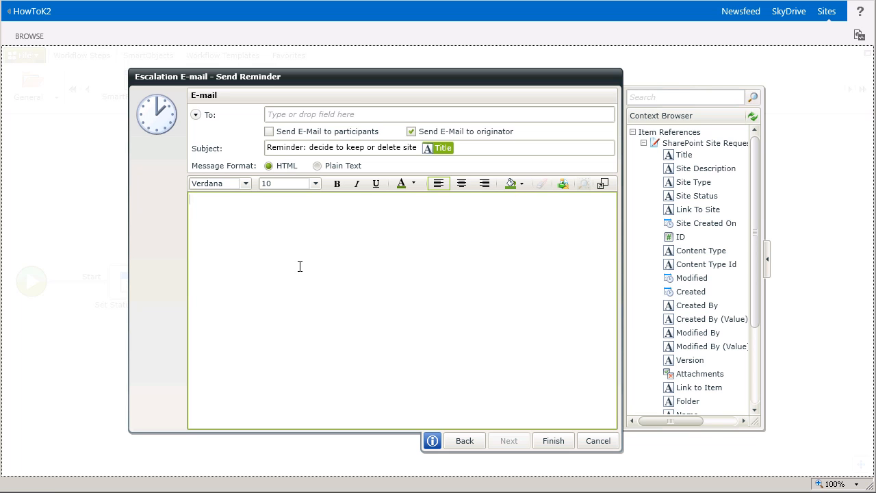
{"action": "type", "text": "This is a reminder to decide whether or not to keep the SharePoint site  that was created for you. You may action this task from your K2 task list."}
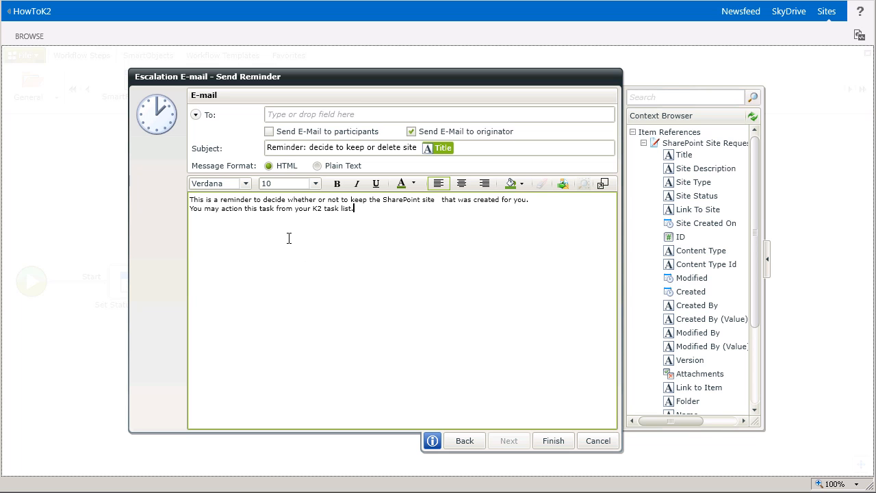
{"action": "key", "text": "Return"}
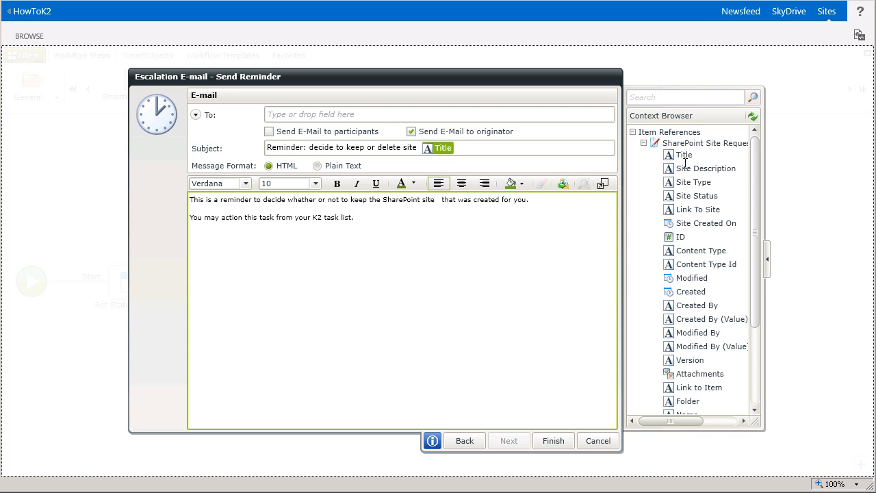
{"action": "left_click_drag", "start_coordinate": [695, 162], "coordinate": [444, 205]}
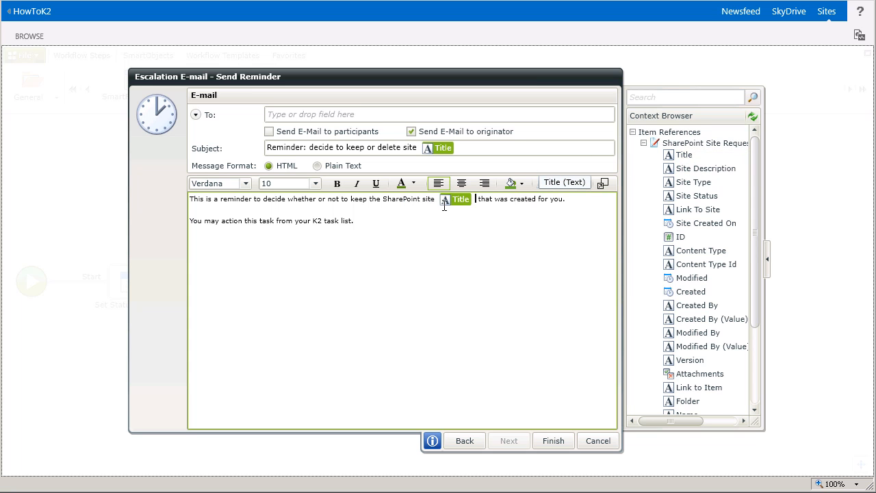
{"action": "key", "text": "Delete"}
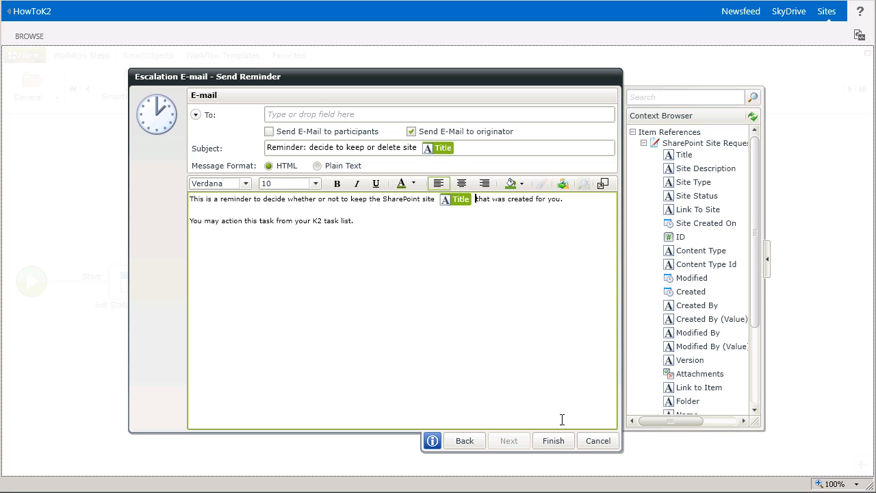
Finish the Send Reminder escalation on the keep-or-delete task and save the workflow.
{"action": "left_click", "coordinate": [565, 445]}
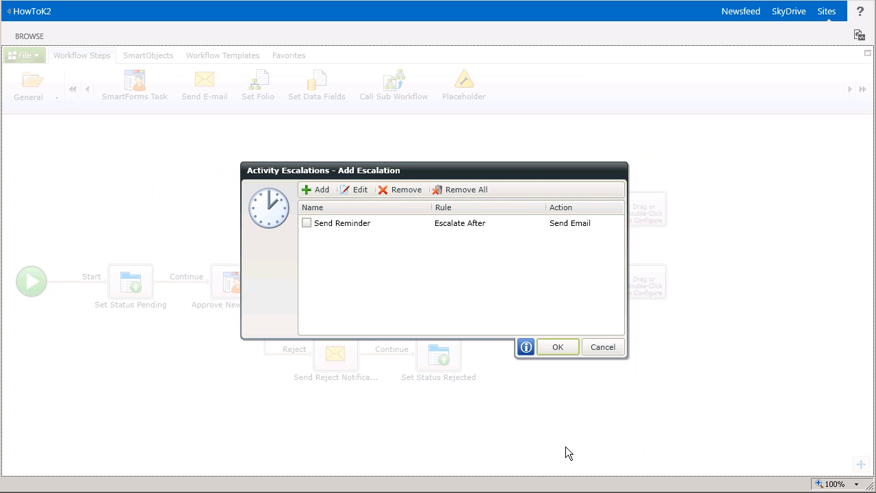
{"action": "left_click", "coordinate": [563, 354]}
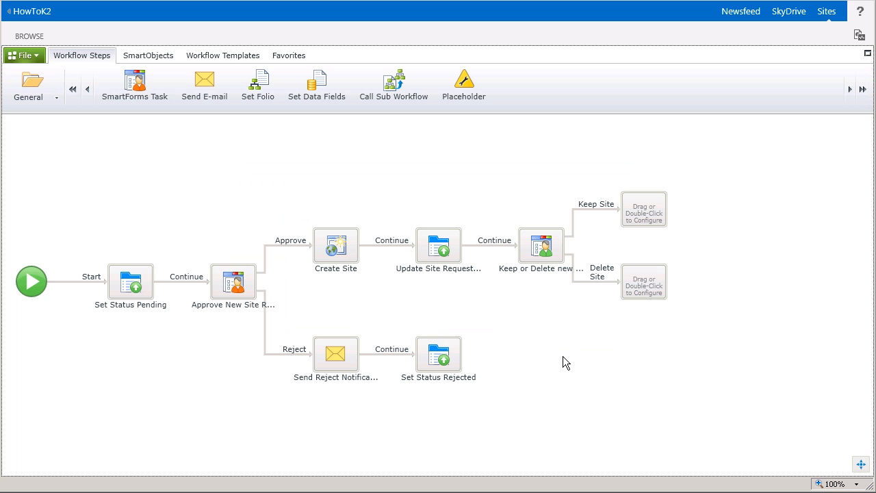
{"action": "left_click", "coordinate": [30, 57]}
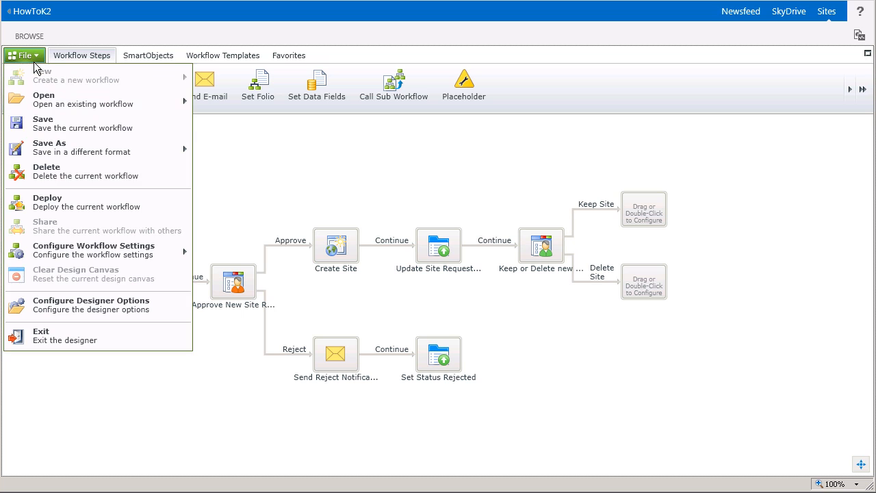
{"action": "left_click", "coordinate": [64, 128]}
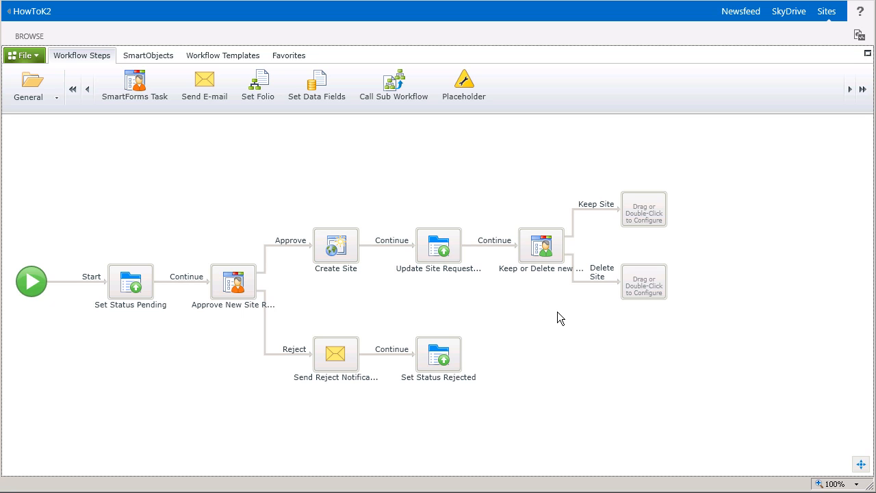
Add a Delete Subsite step to the Delete Site outcome of the keep-or-delete task.
{"action": "left_click", "coordinate": [36, 103]}
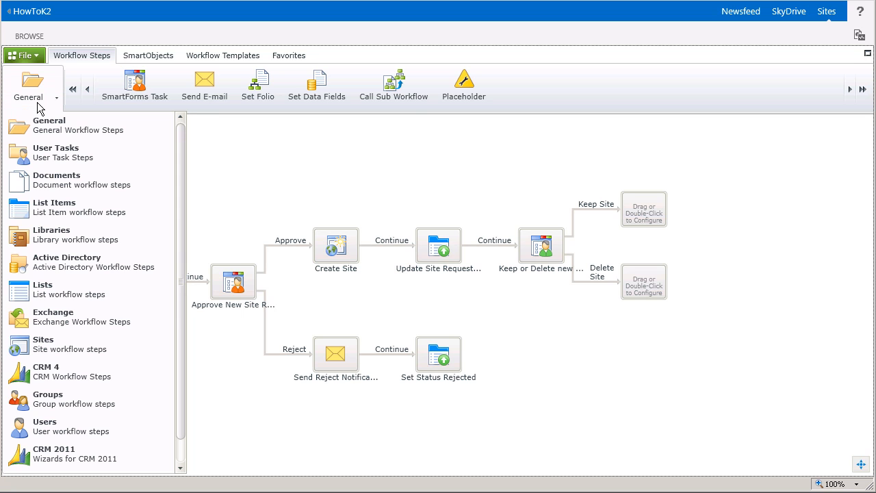
{"action": "left_click", "coordinate": [119, 352]}
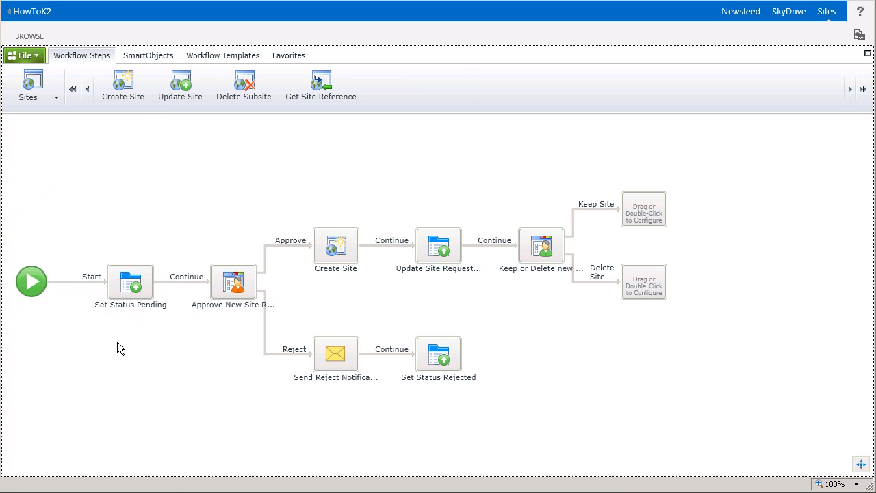
{"action": "left_click_drag", "start_coordinate": [253, 99], "coordinate": [653, 293]}
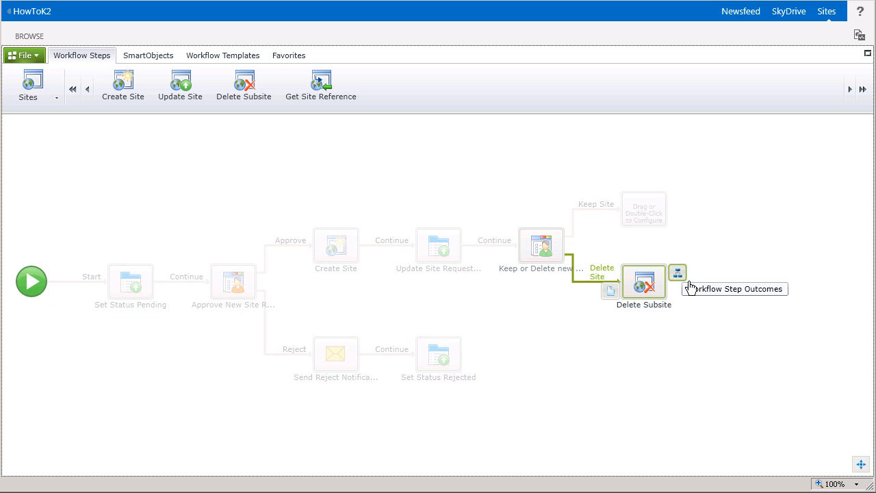
Add a "Continue" outcome to the Delete Subsite step, linked to a new workflow step.
{"action": "left_click", "coordinate": [688, 281]}
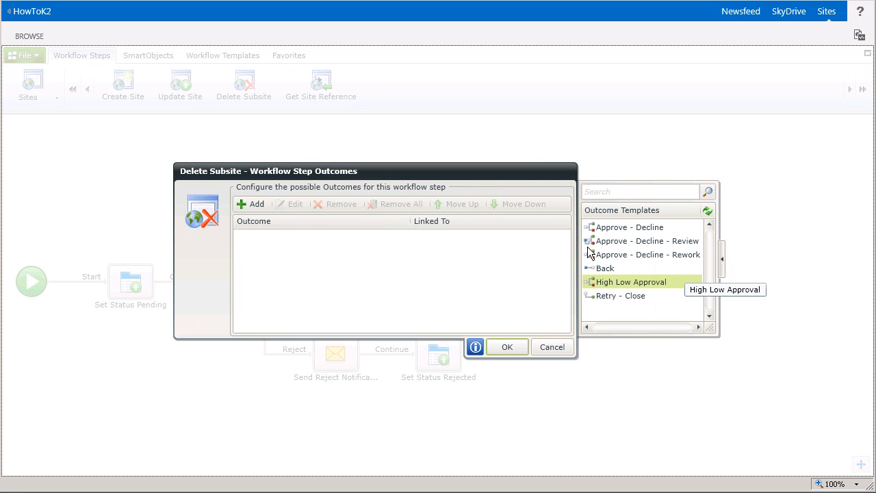
{"action": "left_click", "coordinate": [268, 211]}
{"action": "type", "text": "C"}
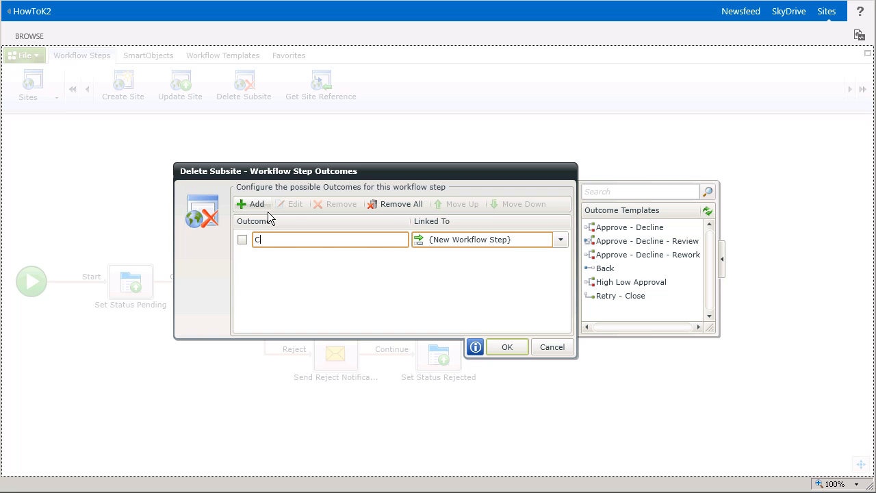
{"action": "type", "text": "ontinue"}
{"action": "key", "text": "Return"}
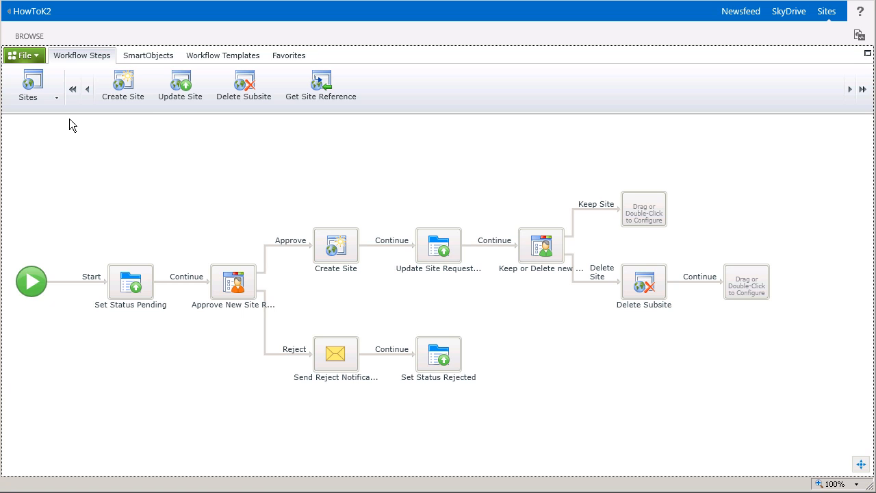
Add an Update List Item step after Delete Subsite, using the referenced SharePoint Site Requests list item.
{"action": "left_click", "coordinate": [57, 99]}
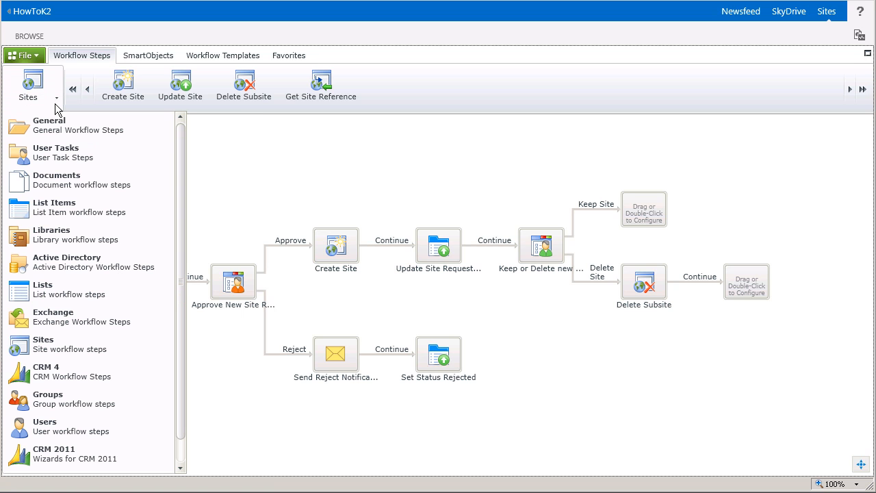
{"action": "left_click", "coordinate": [85, 218]}
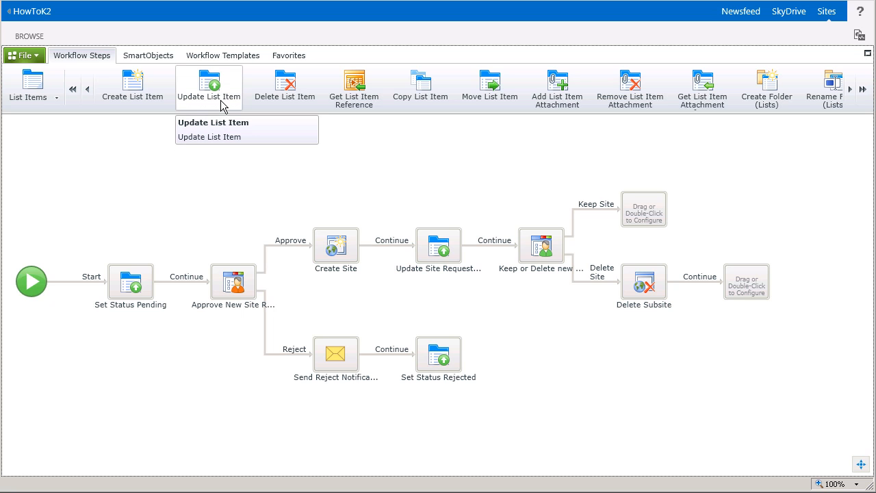
{"action": "left_click_drag", "start_coordinate": [221, 104], "coordinate": [755, 293]}
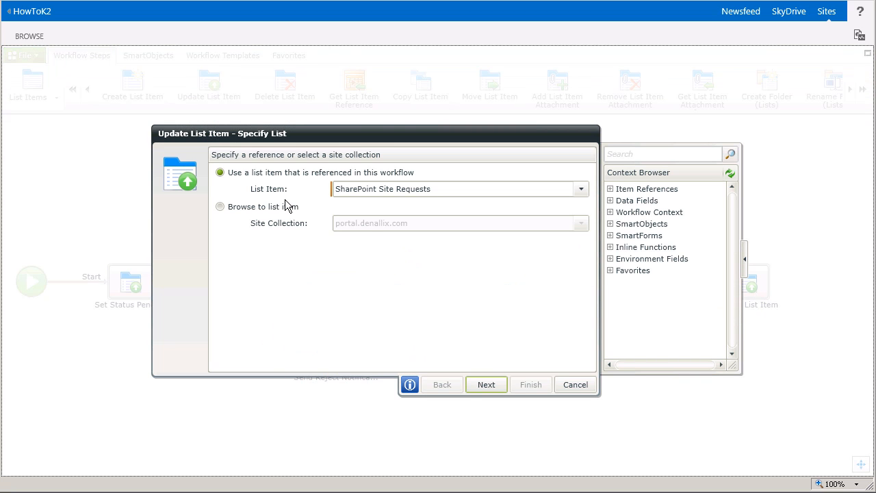
{"action": "left_click", "coordinate": [499, 392]}
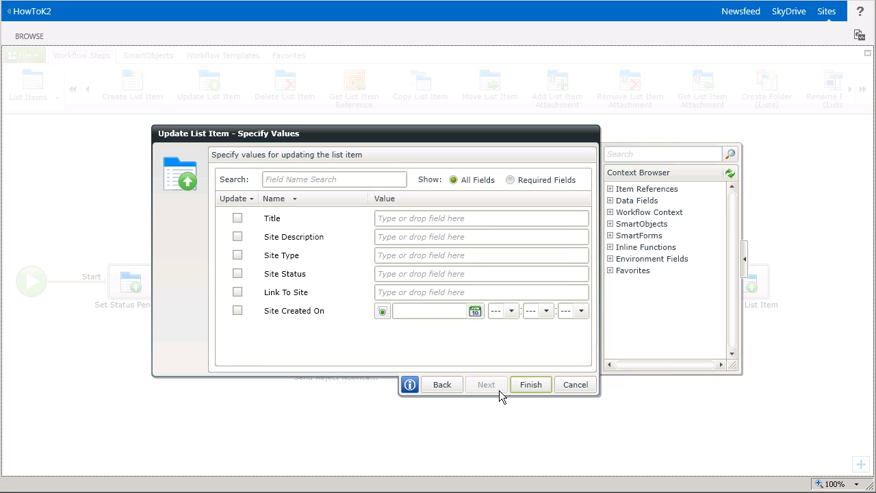
Set both Site Status and Link To Site to "Site Deleted" in the list item update and save the workflow.
{"action": "left_click", "coordinate": [425, 279]}
{"action": "type", "text": "Site Deleted"}
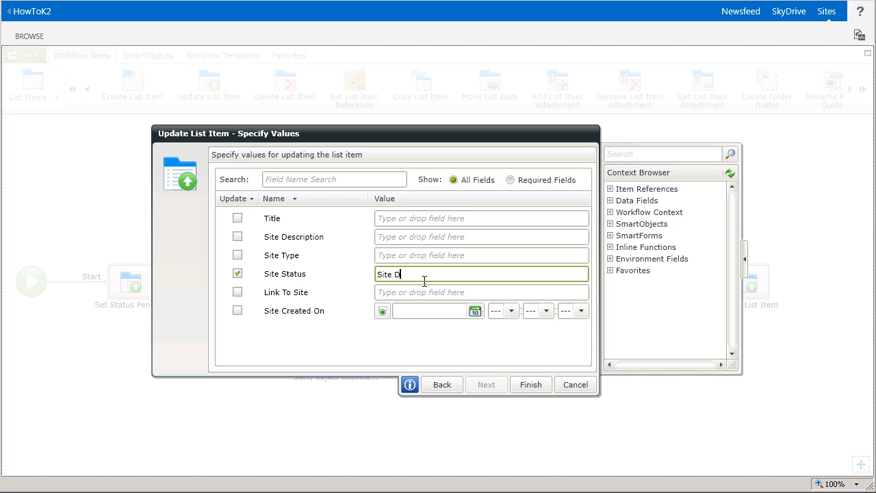
{"action": "left_click", "coordinate": [458, 295]}
{"action": "type", "text": "S"}
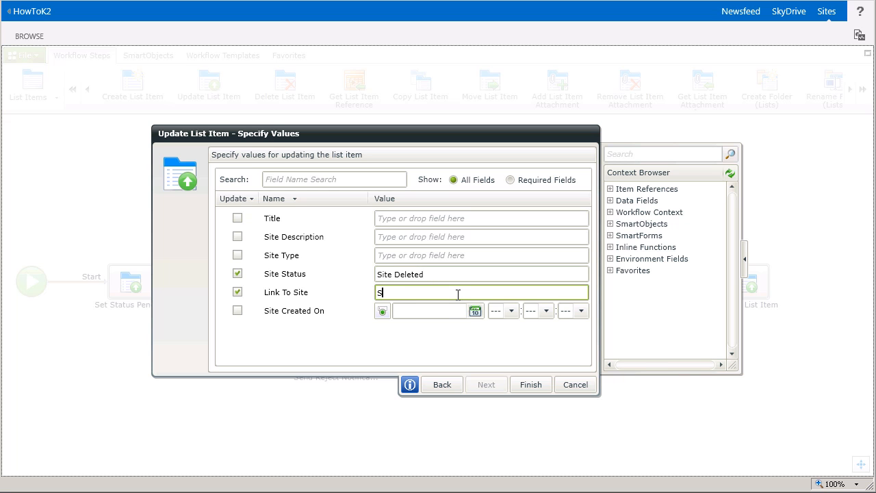
{"action": "type", "text": "ite Deleted"}
{"action": "left_click", "coordinate": [537, 391]}
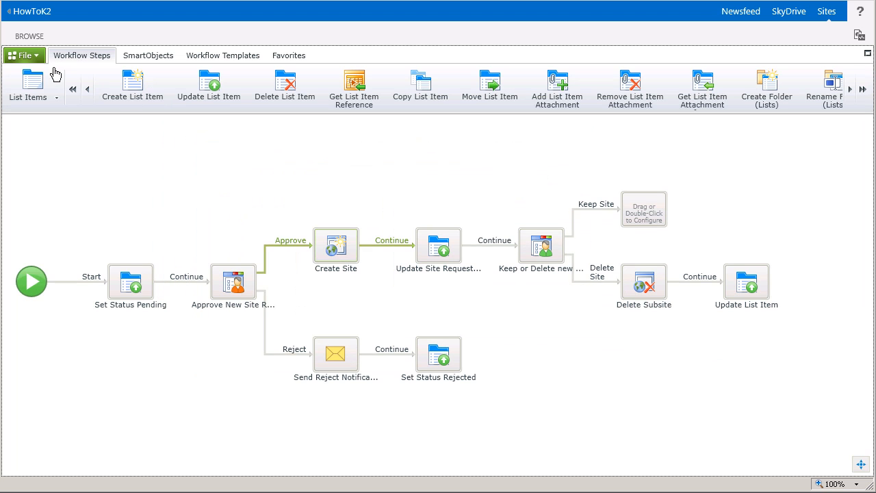
{"action": "left_click", "coordinate": [34, 56]}
{"action": "left_click", "coordinate": [63, 128]}
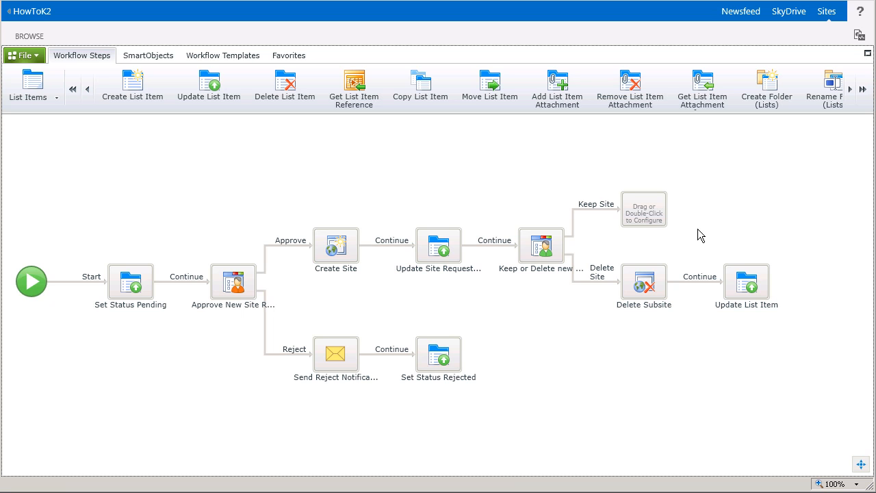
Add a Send E-mail step to the Keep Site outcome of the keep-or-delete task.
{"action": "left_click", "coordinate": [48, 102]}
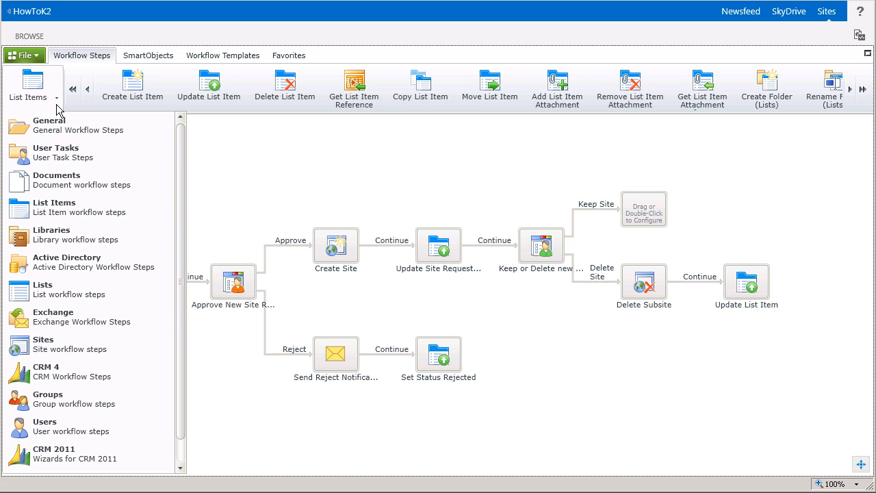
{"action": "left_click", "coordinate": [97, 140]}
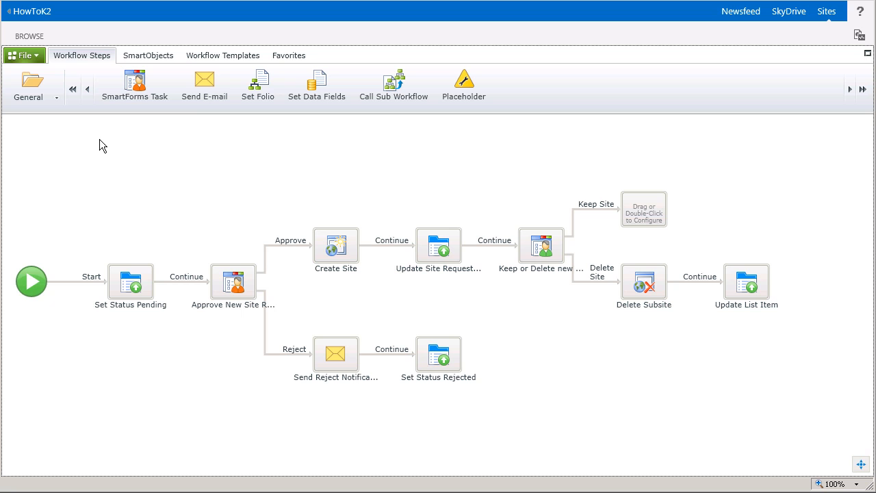
{"action": "left_click_drag", "start_coordinate": [209, 104], "coordinate": [645, 217]}
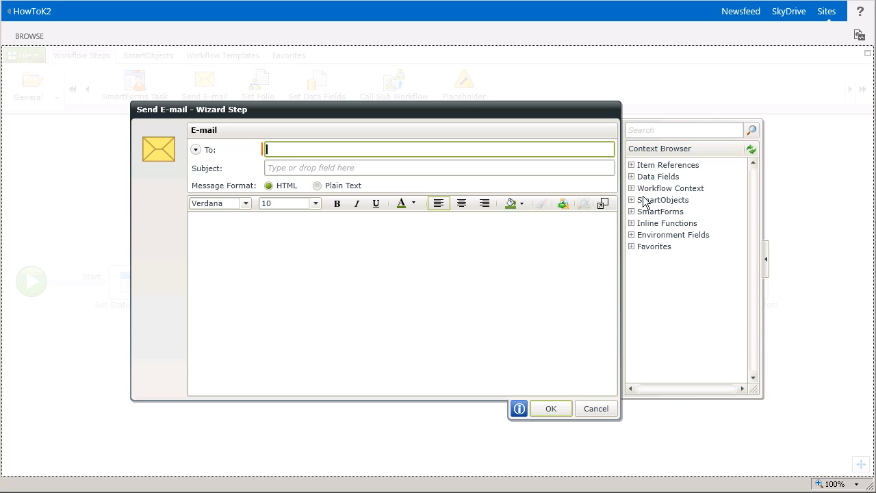
Address the Keep Site e-mail to the workflow's Originator E-mail context field.
{"action": "left_click", "coordinate": [642, 189]}
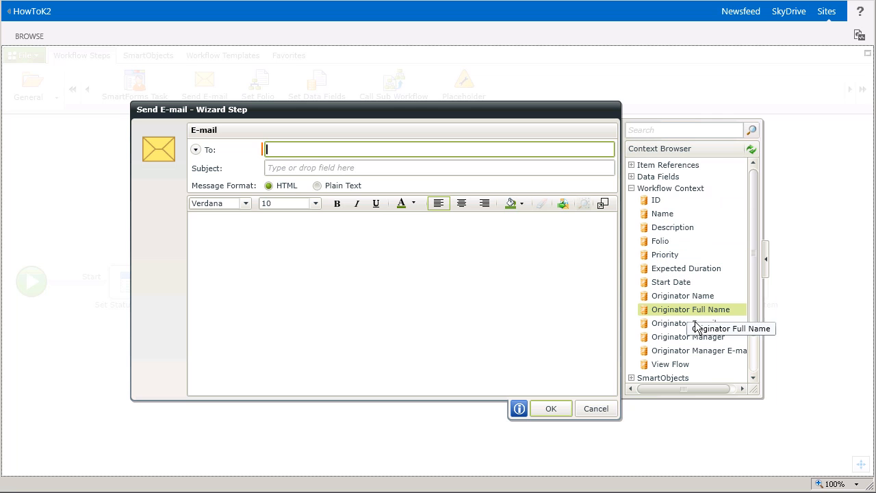
{"action": "left_click_drag", "start_coordinate": [692, 324], "coordinate": [445, 250]}
{"action": "left_click_drag", "start_coordinate": [400, 170], "coordinate": [397, 156]}
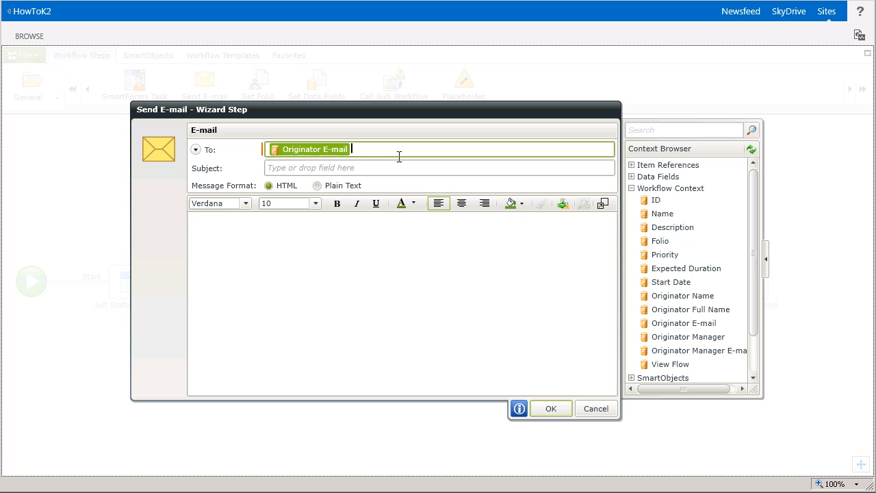
Set the e-mail subject to "SharePoint Site [Title] will be retained", inserting Title from the SharePoint Site Requests item reference.
{"action": "left_click", "coordinate": [328, 169]}
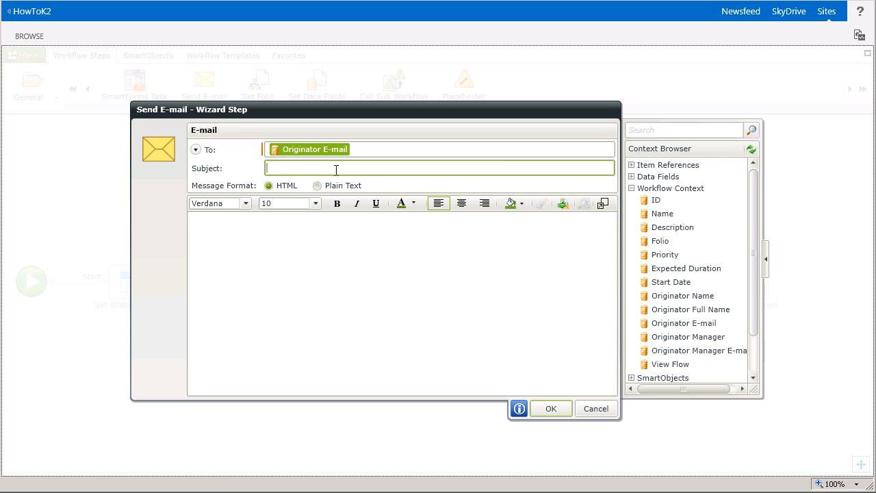
{"action": "type", "text": "SharePoint Site  will be retained"}
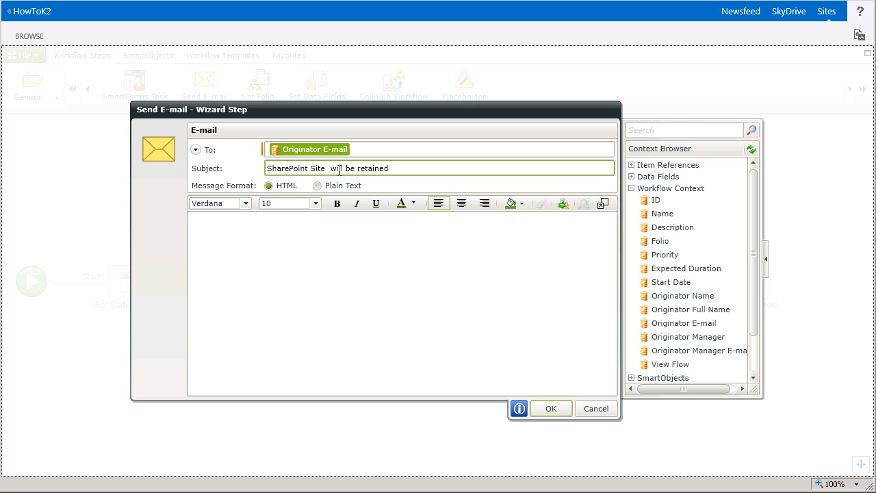
{"action": "left_click", "coordinate": [631, 166]}
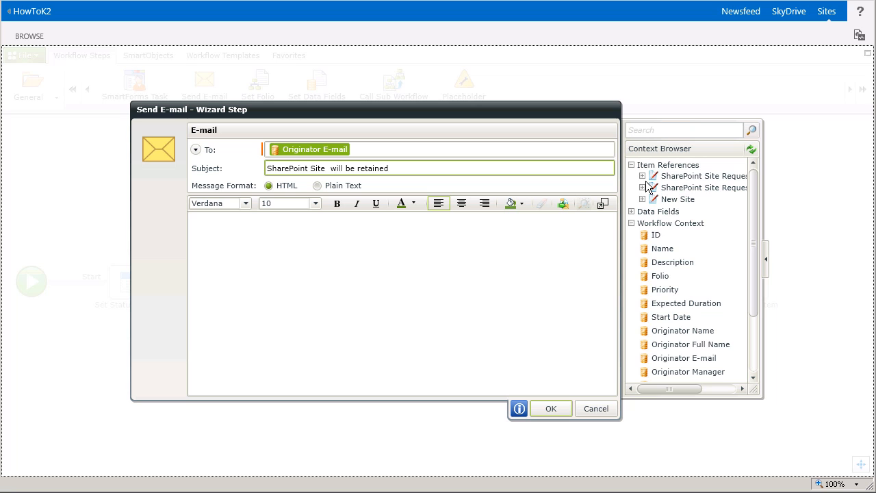
{"action": "left_click", "coordinate": [642, 176]}
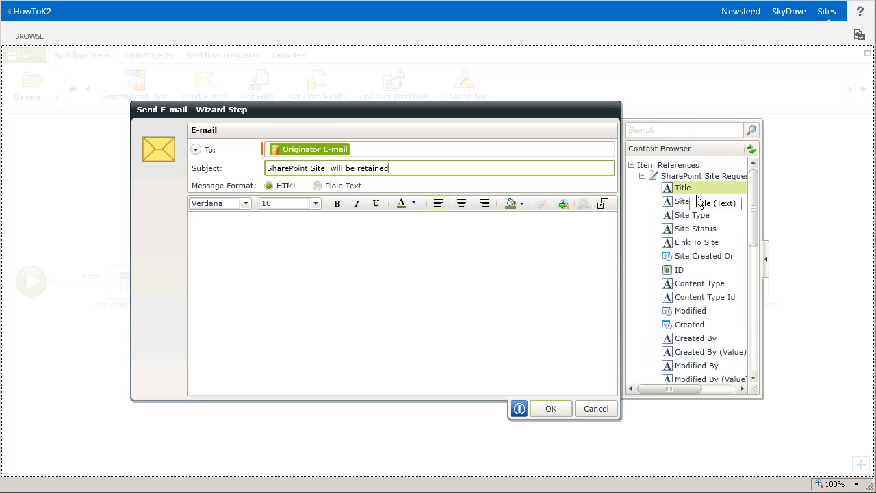
{"action": "left_click_drag", "start_coordinate": [657, 197], "coordinate": [335, 175]}
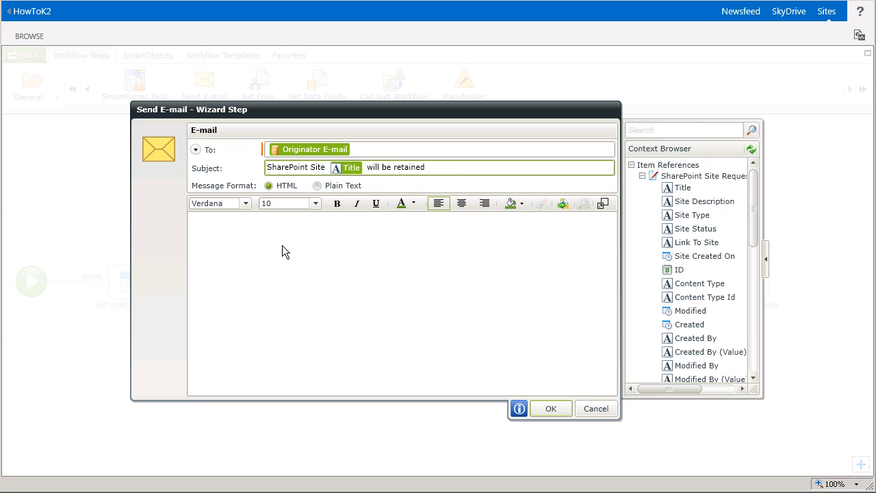
Write the message "Your SharePoint site [Title] will be retained." with the request's Title field inserted, and confirm the e-mail step.
{"action": "left_click", "coordinate": [262, 240]}
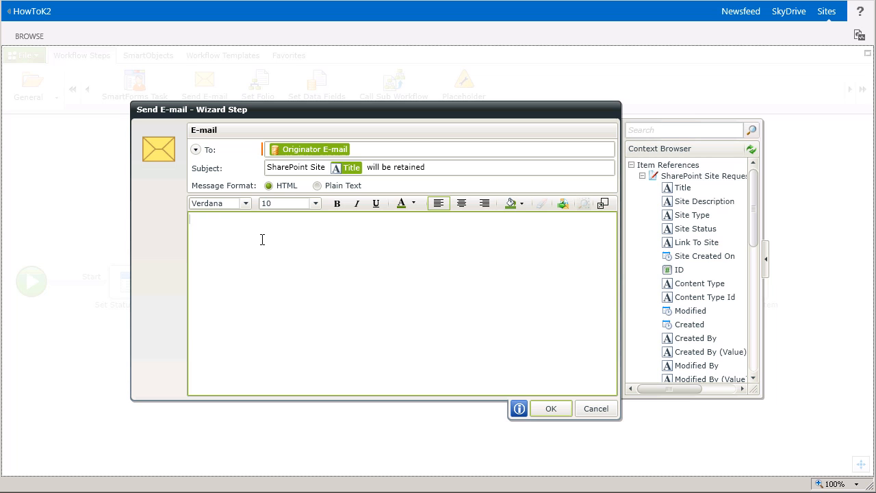
{"action": "type", "text": "Your SharePoint site  will be retained."}
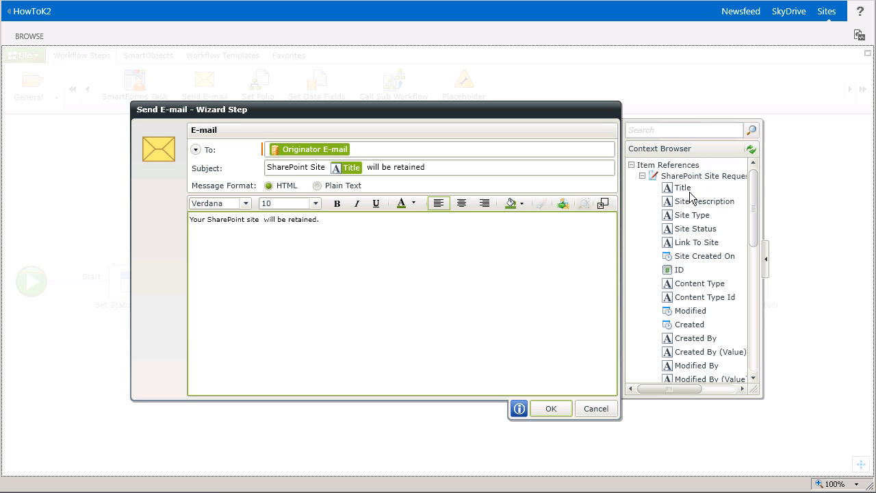
{"action": "left_click_drag", "start_coordinate": [690, 194], "coordinate": [269, 228]}
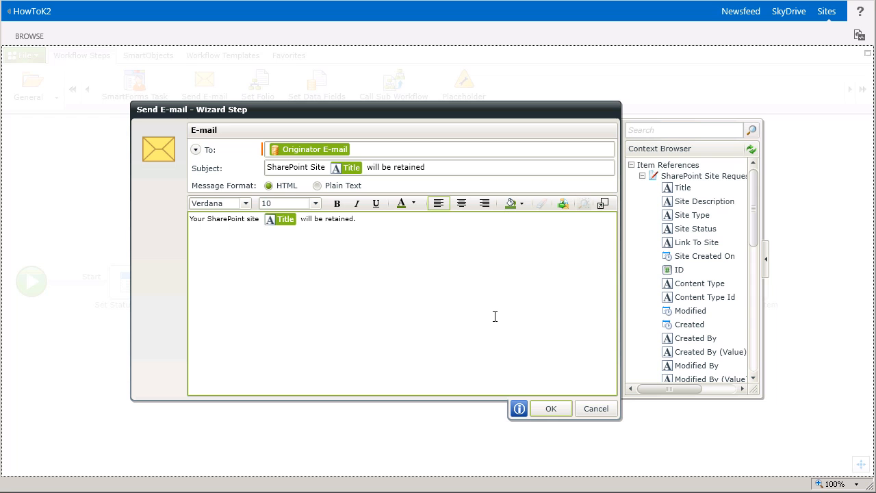
{"action": "left_click", "coordinate": [560, 415]}
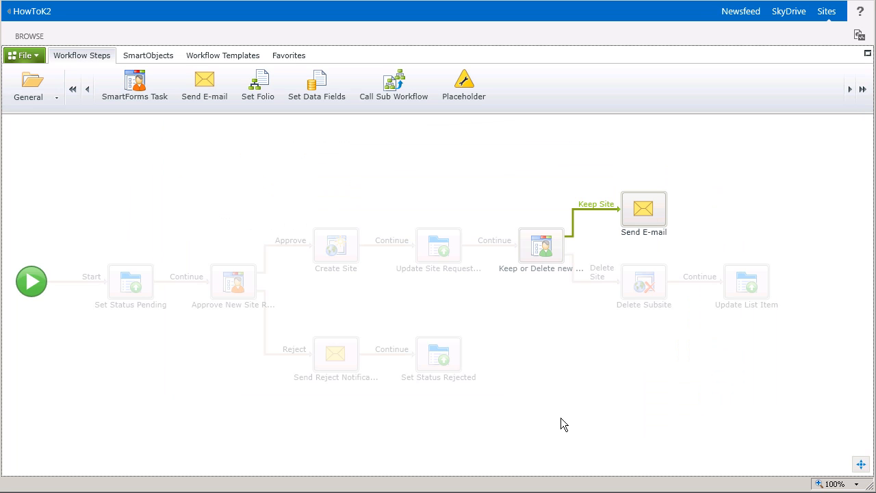
Deploy the site request workflow to the server and exit the designer.
{"action": "left_click", "coordinate": [41, 60]}
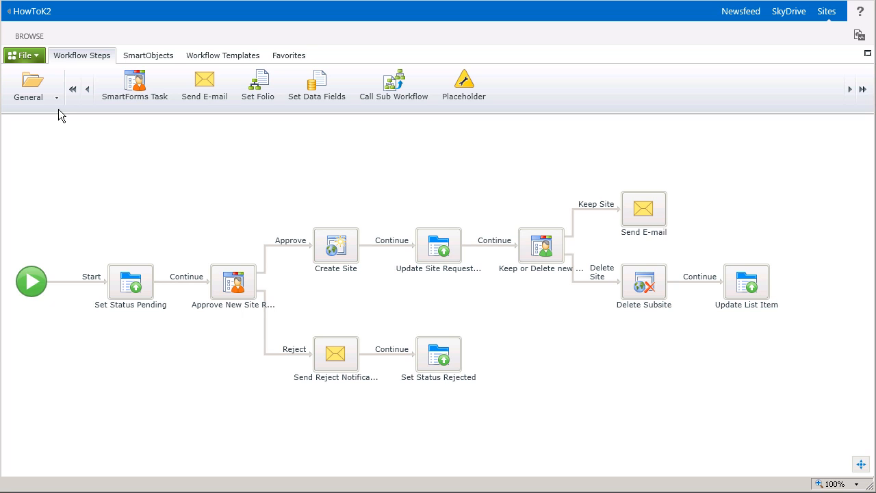
{"action": "left_click", "coordinate": [37, 65]}
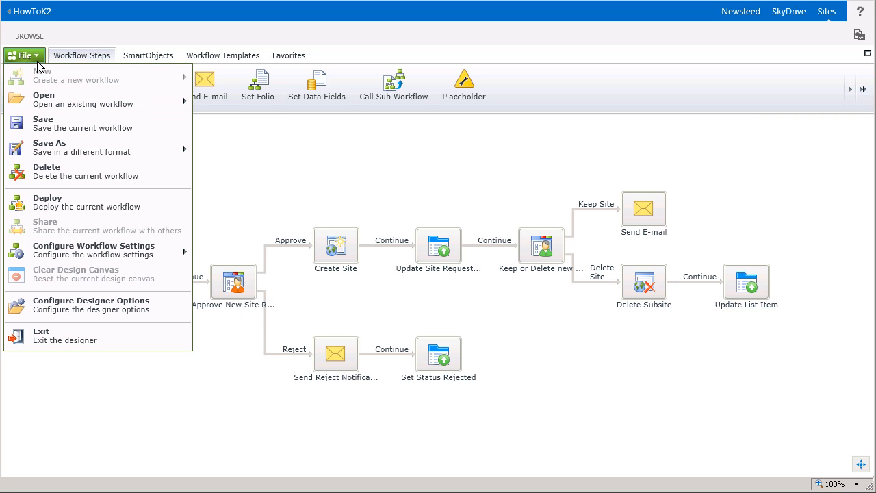
{"action": "left_click", "coordinate": [150, 210]}
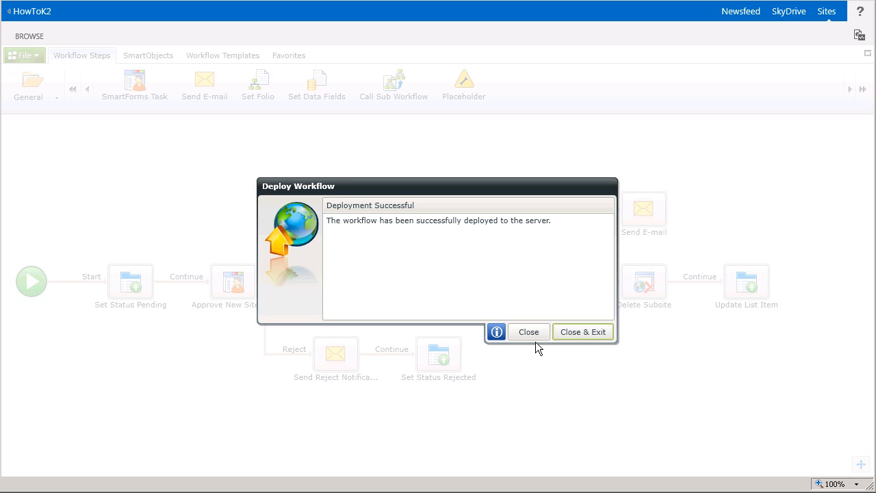
{"action": "left_click", "coordinate": [612, 341]}
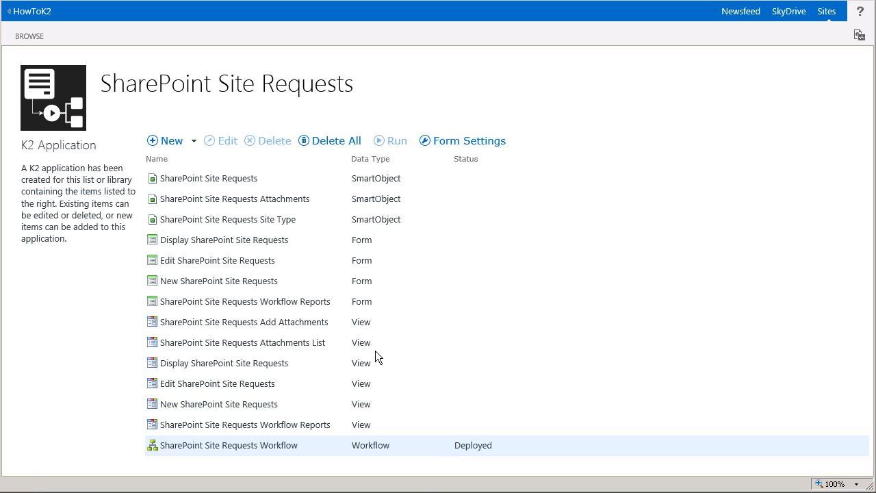
Save a Team Site request titled "First Test Site" with description "This is the First Test Site" in the SharePoint Site Requests list.
{"action": "left_click", "coordinate": [286, 98]}
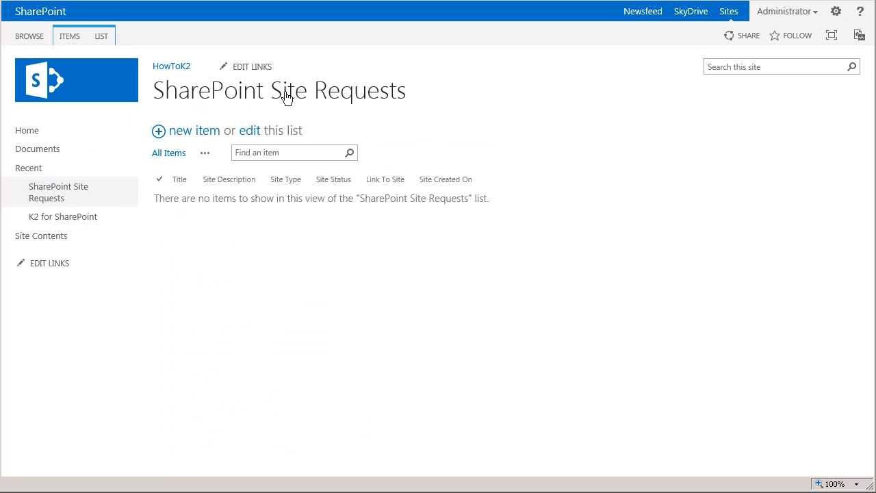
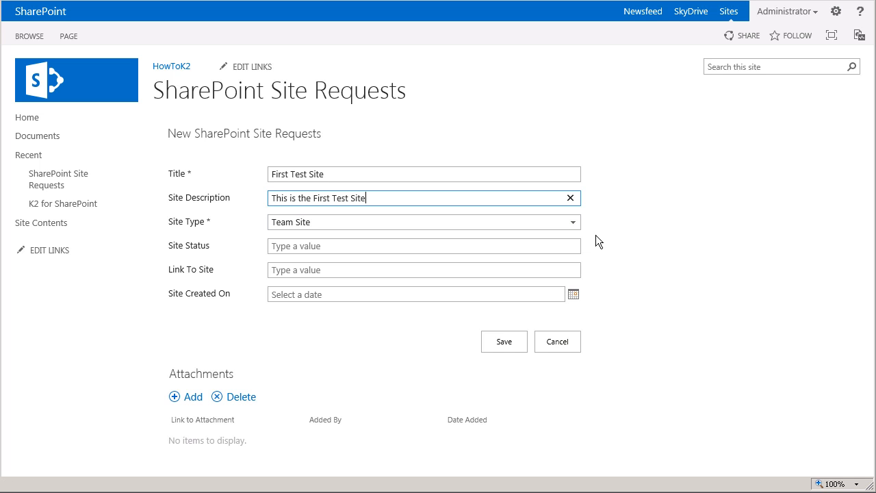
{"action": "left_click", "coordinate": [519, 348]}
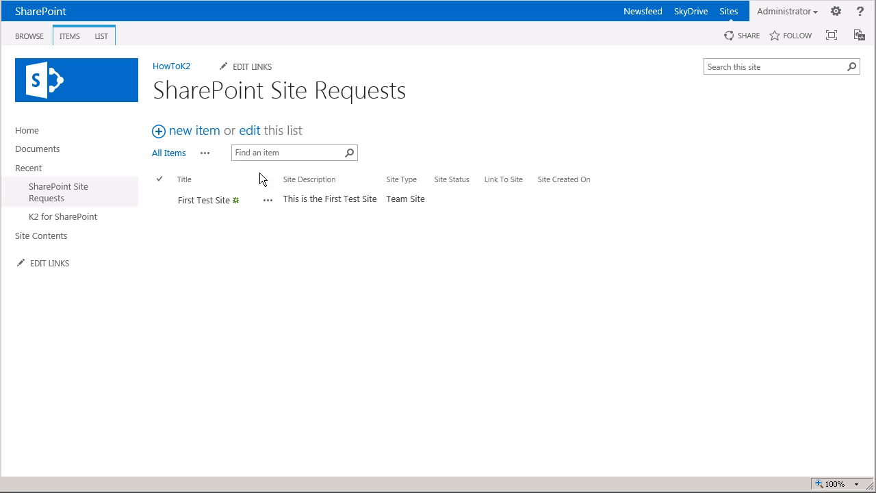
Add a Project Site request titled "Second Test Site" with description "This is the Second Test Site" to the list.
{"action": "left_click", "coordinate": [207, 143]}
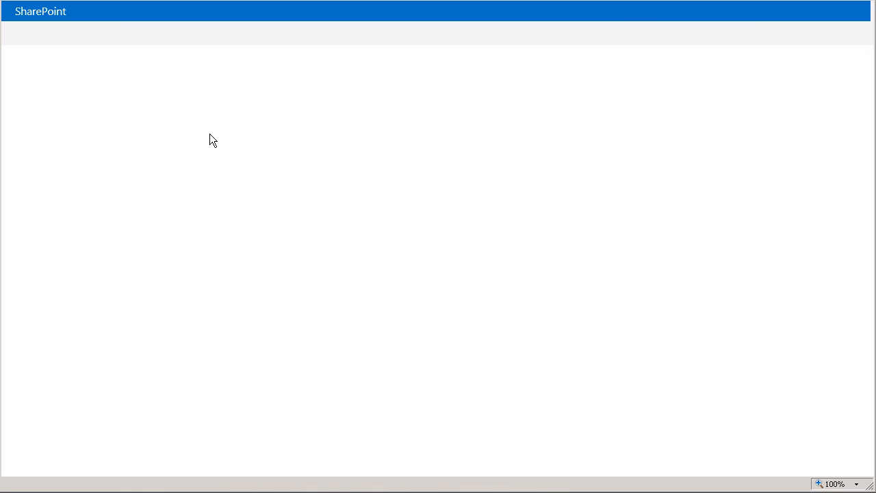
{"action": "left_click", "coordinate": [288, 179]}
{"action": "type", "text": "S"}
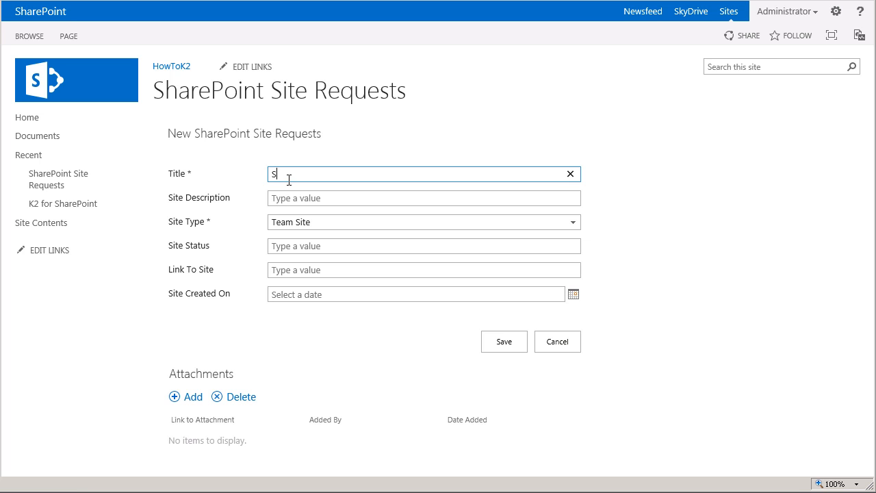
{"action": "type", "text": "econd Test Site"}
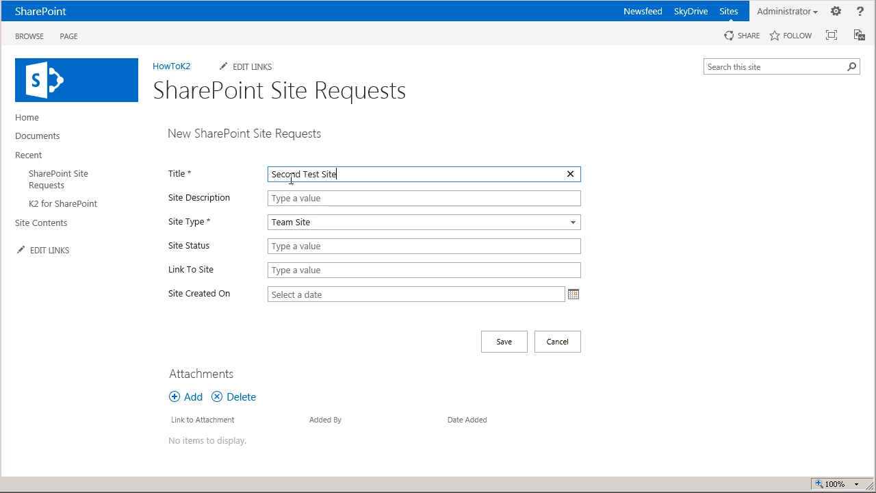
{"action": "left_click", "coordinate": [311, 205]}
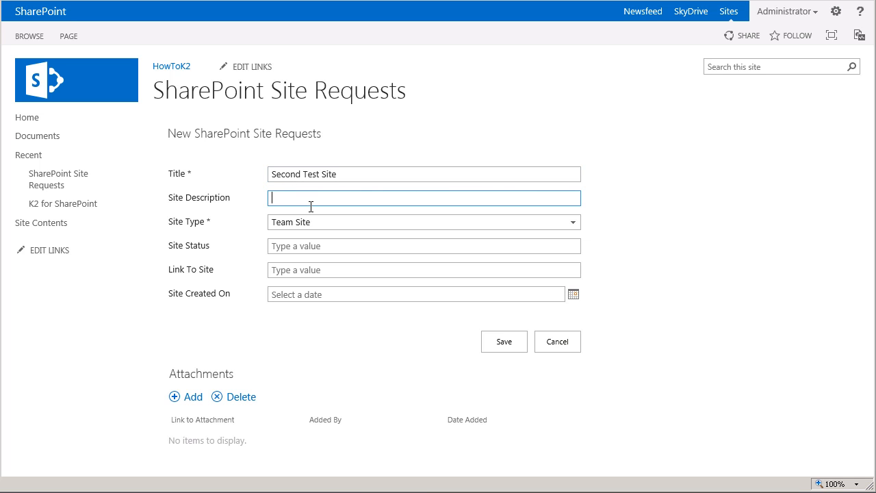
{"action": "type", "text": "This is the Second Test Site"}
{"action": "left_click", "coordinate": [581, 229]}
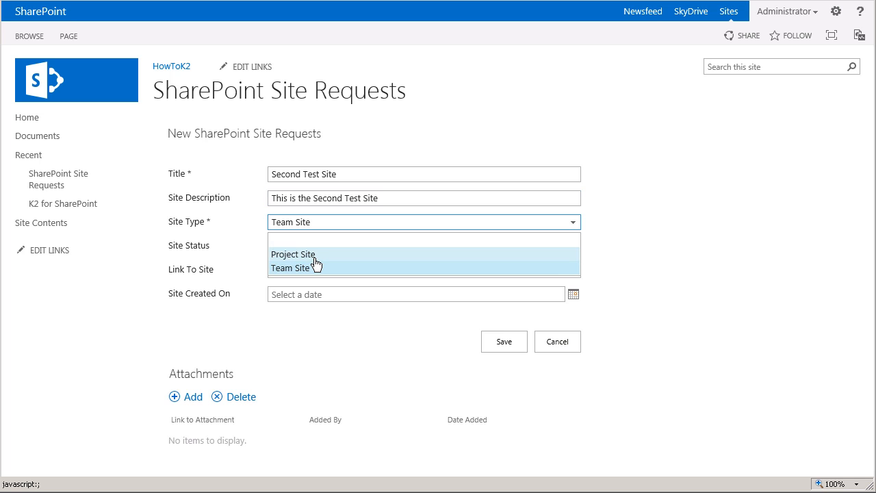
{"action": "left_click", "coordinate": [314, 256]}
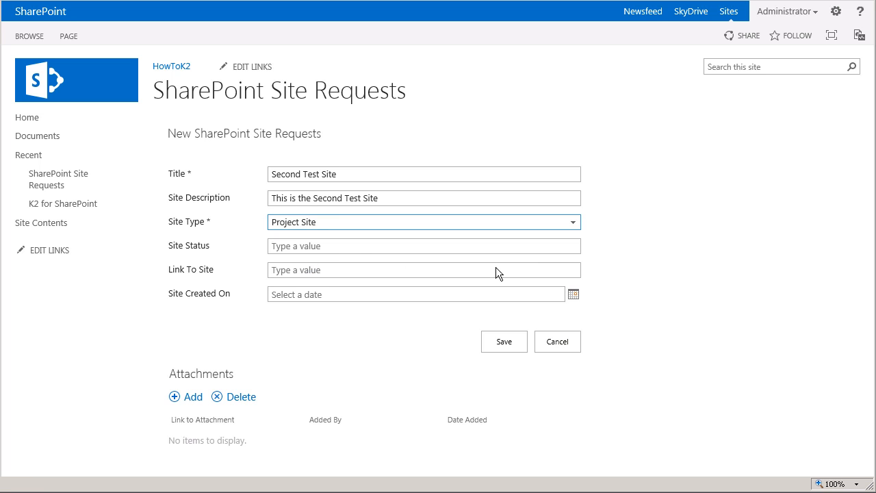
{"action": "left_click", "coordinate": [520, 354]}
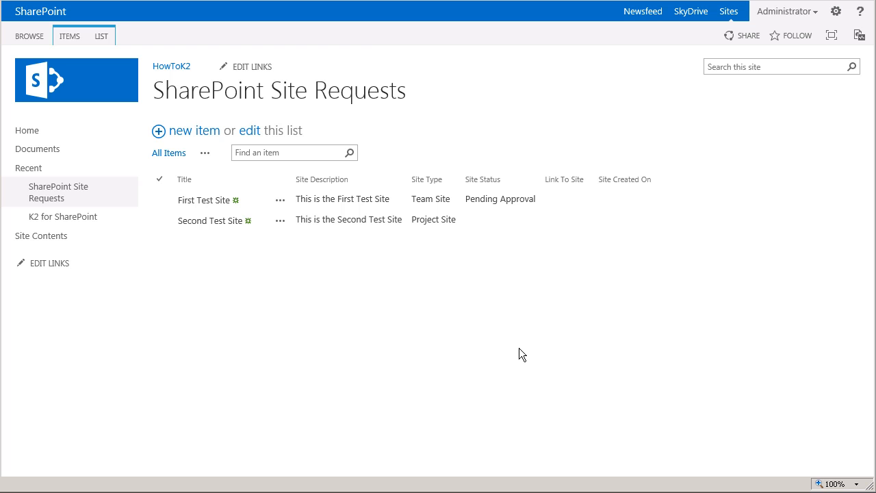
{"action": "right_click", "coordinate": [469, 364]}
{"action": "left_click", "coordinate": [494, 312]}
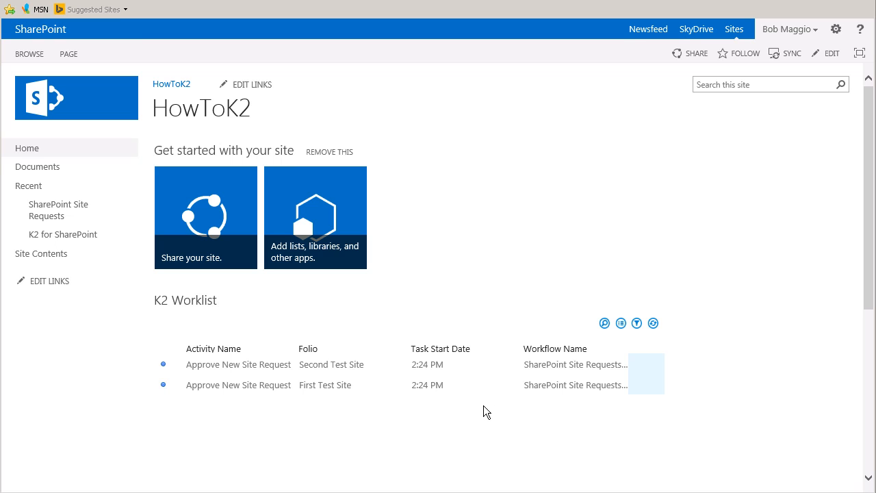
Open the task form for the First Test Site approval from the approver's K2 Worklist.
{"action": "left_click", "coordinate": [401, 390]}
{"action": "left_click", "coordinate": [649, 389]}
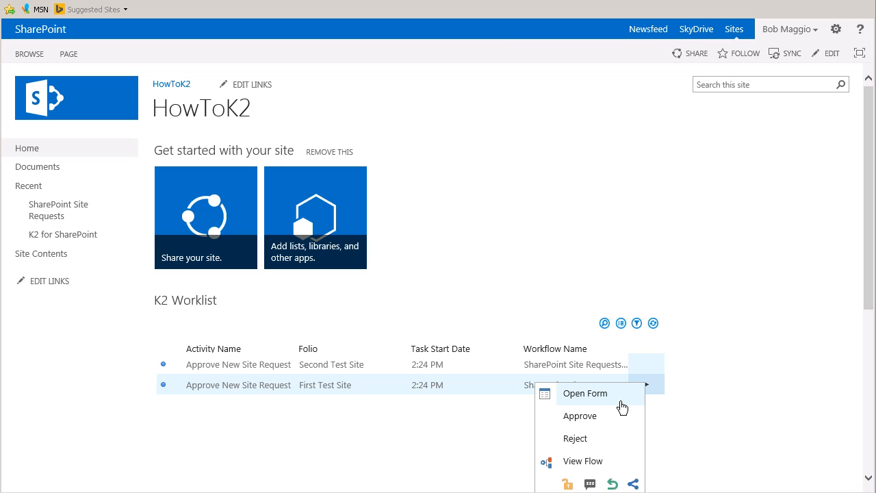
{"action": "left_click", "coordinate": [621, 401]}
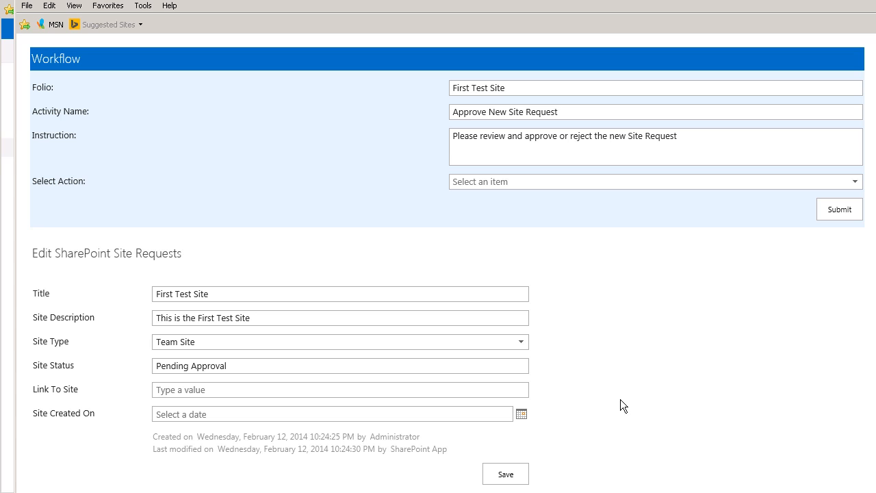
Choose the Approve action for the First Test Site request, submit it and dismiss the notification.
{"action": "left_click", "coordinate": [456, 297]}
{"action": "left_click", "coordinate": [451, 320]}
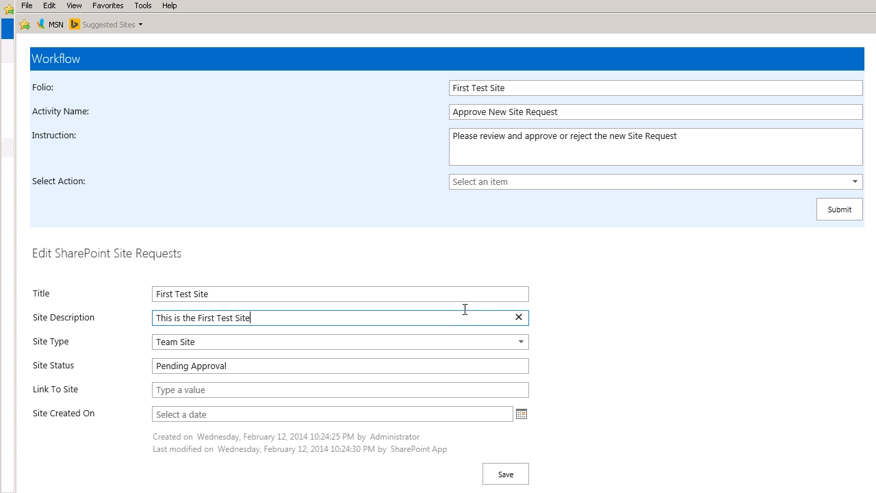
{"action": "left_click", "coordinate": [652, 188]}
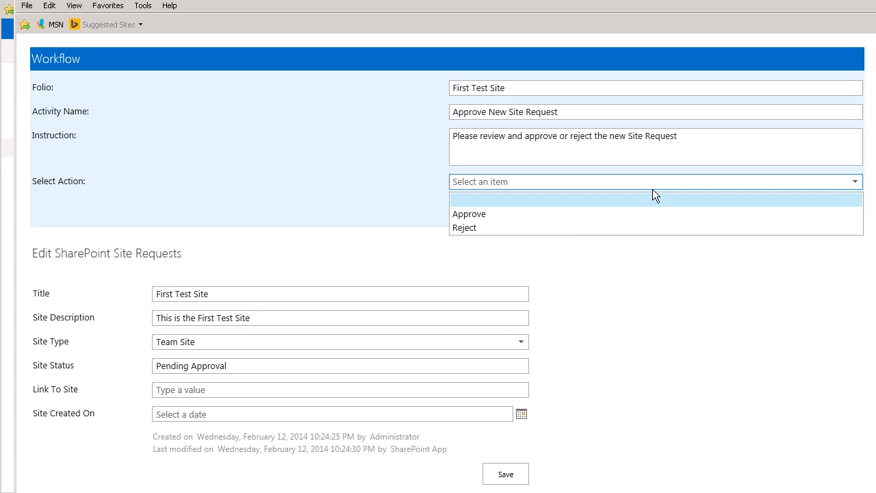
{"action": "left_click", "coordinate": [536, 216]}
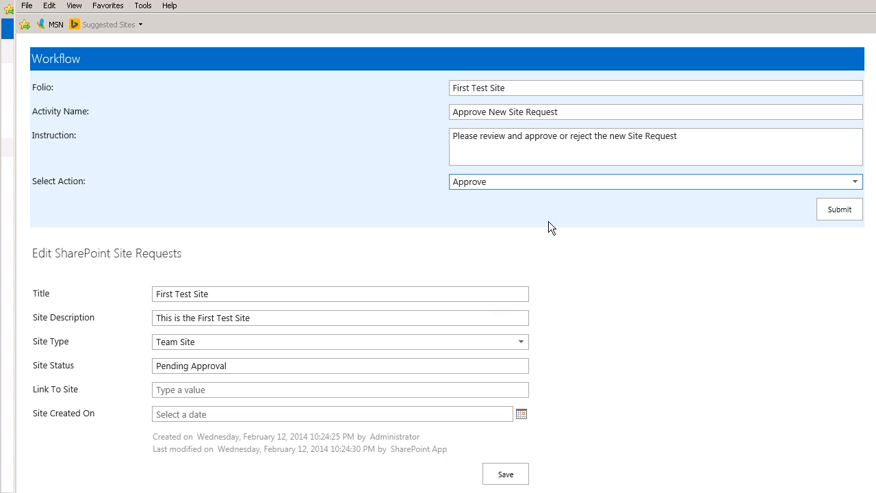
{"action": "left_click", "coordinate": [840, 215]}
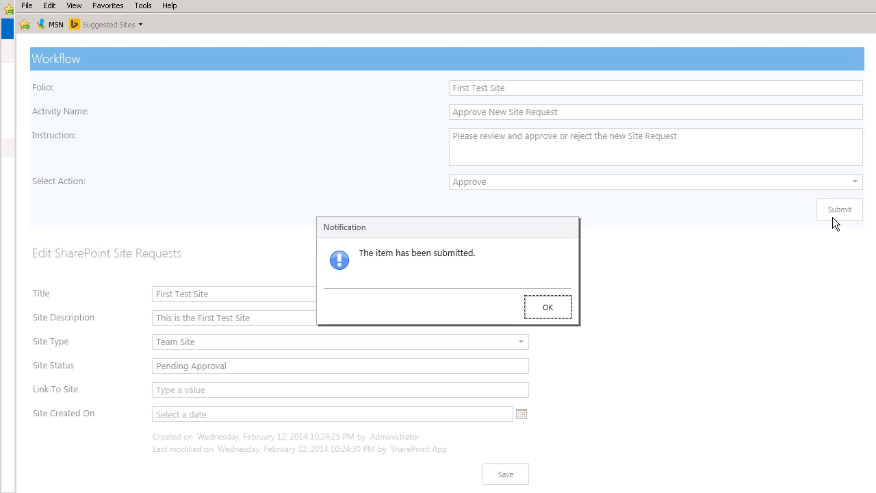
{"action": "left_click", "coordinate": [555, 316]}
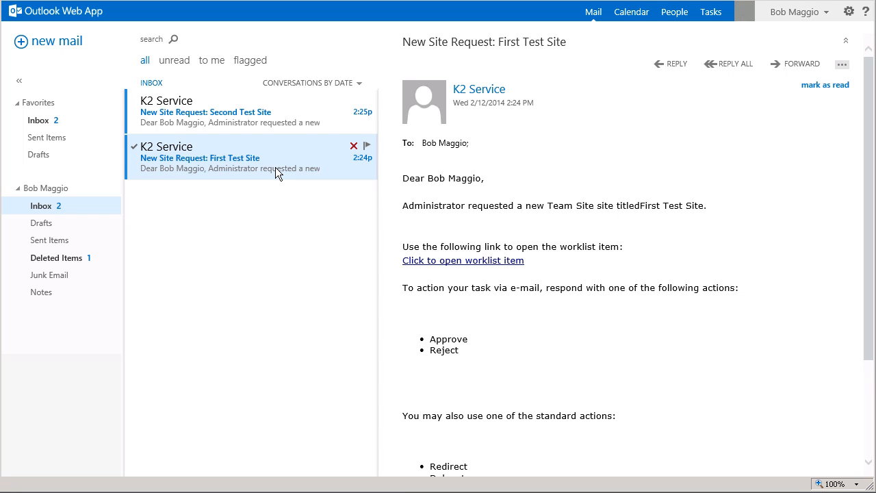
Reply "Approve" to the New Site Request: Second Test Site e-mail, send it and close the original message window.
{"action": "left_click", "coordinate": [275, 124]}
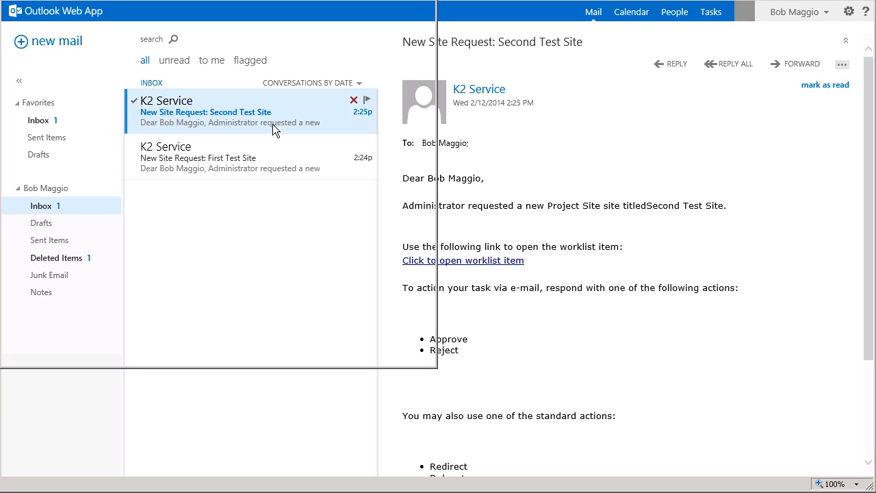
{"action": "double_click", "coordinate": [272, 124]}
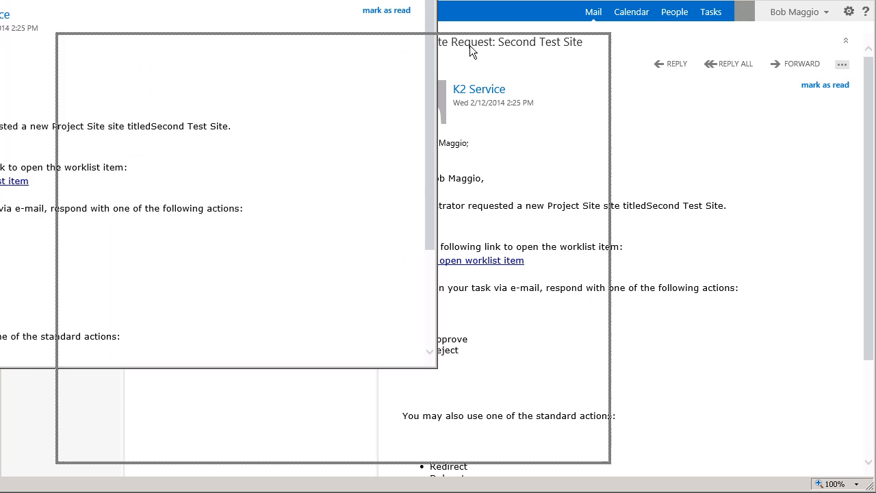
{"action": "left_click", "coordinate": [444, 88]}
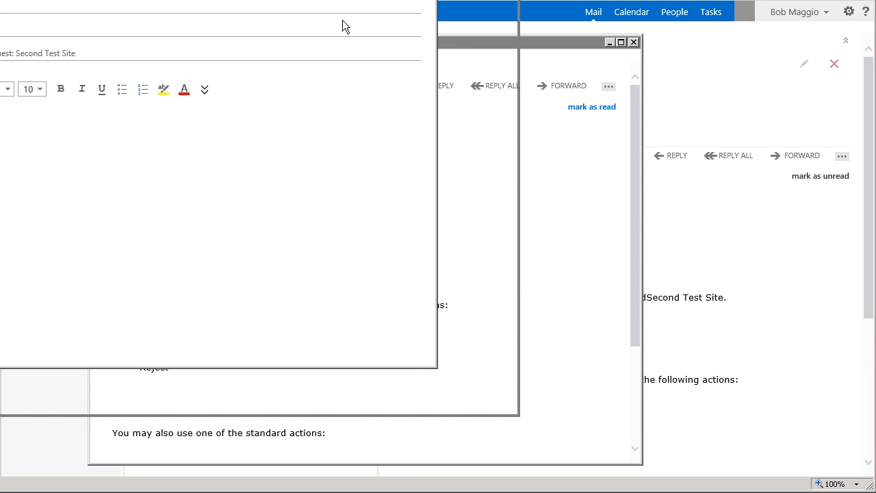
{"action": "type", "text": "A"}
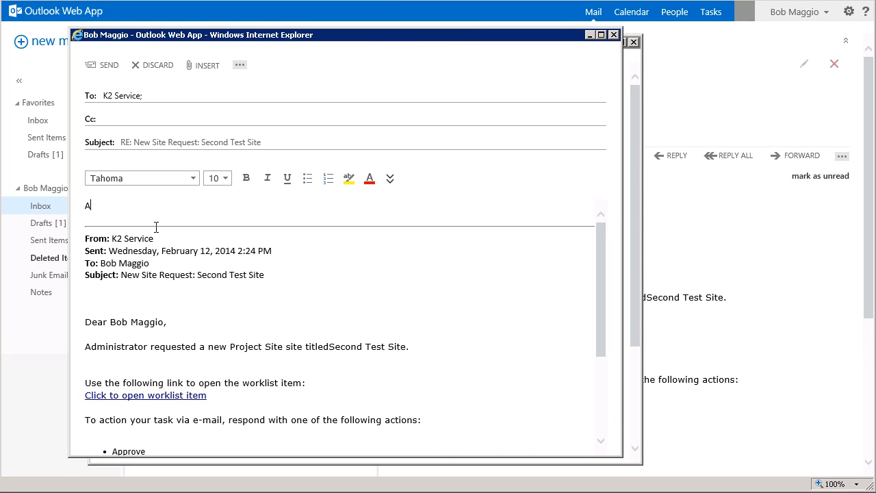
{"action": "type", "text": "pprove"}
{"action": "left_click", "coordinate": [112, 68]}
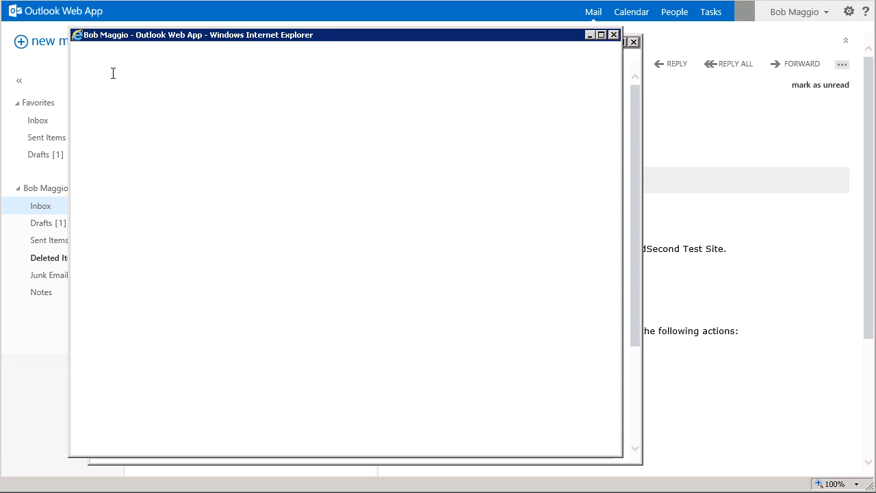
{"action": "left_click", "coordinate": [633, 42]}
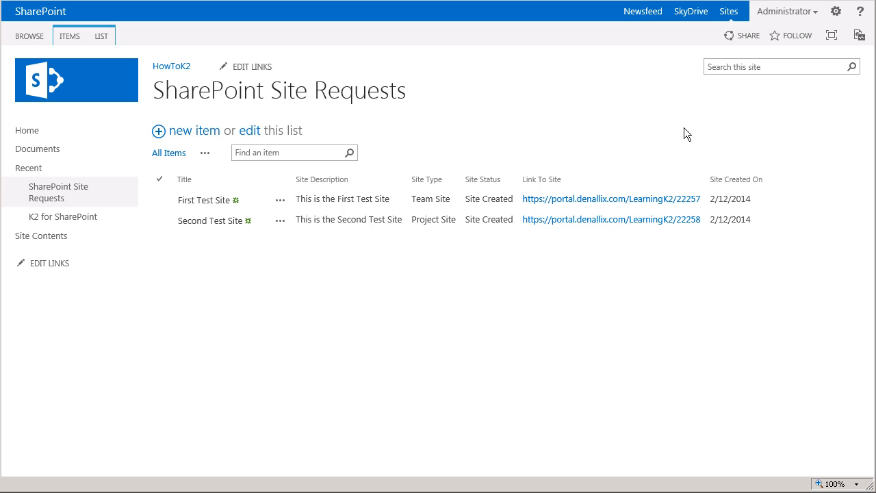
Open the created First Test Site from its link in the SharePoint Site Requests list.
{"action": "left_click", "coordinate": [508, 227]}
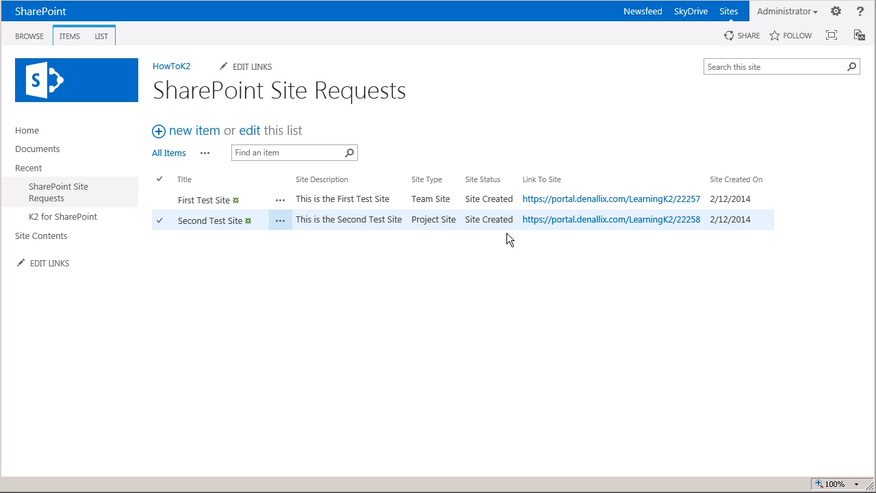
{"action": "left_click", "coordinate": [498, 205]}
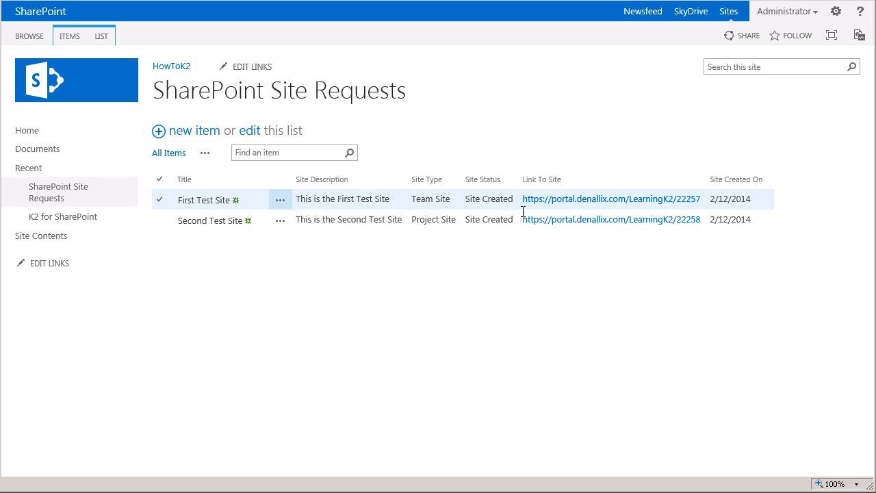
{"action": "left_click", "coordinate": [576, 205]}
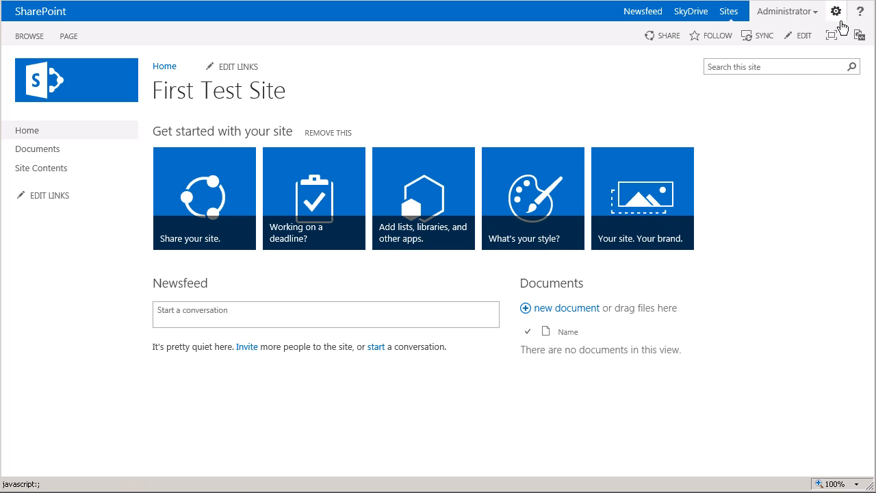
Open the site's Title, Description, and Logo settings and check its description and URL name.
{"action": "left_click", "coordinate": [836, 12]}
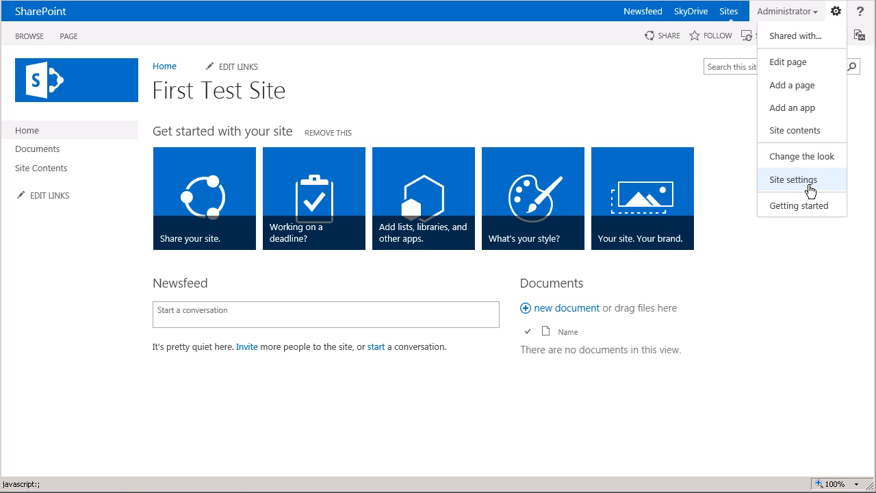
{"action": "left_click", "coordinate": [808, 182]}
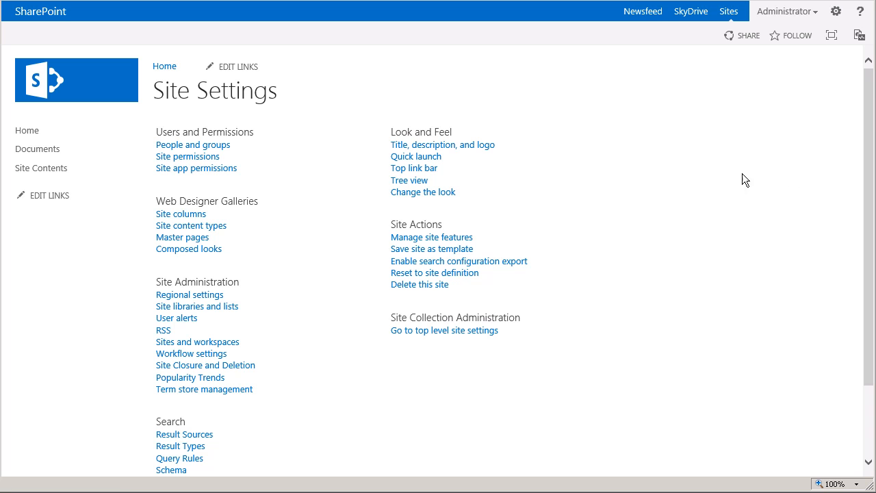
{"action": "left_click", "coordinate": [484, 156]}
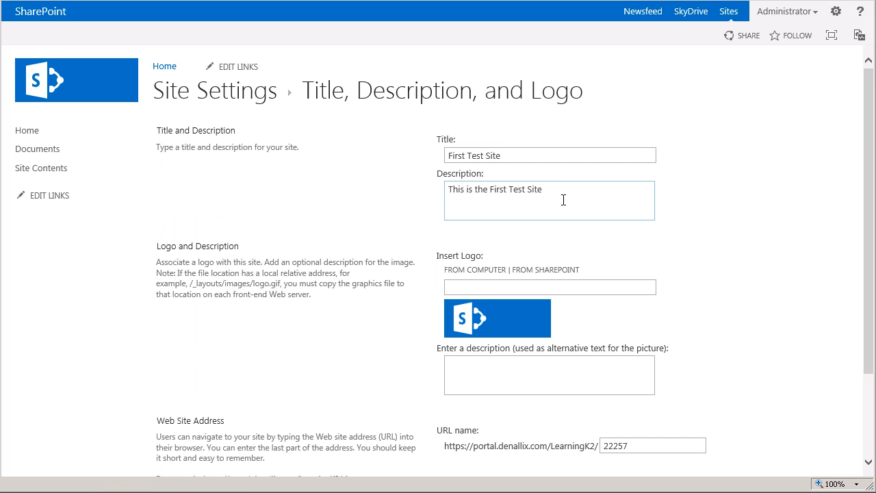
{"action": "left_click", "coordinate": [562, 200]}
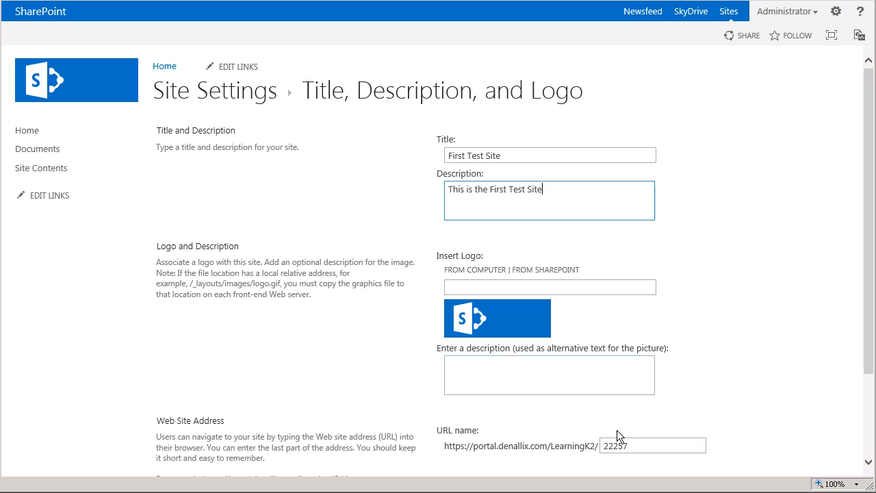
{"action": "double_click", "coordinate": [642, 446]}
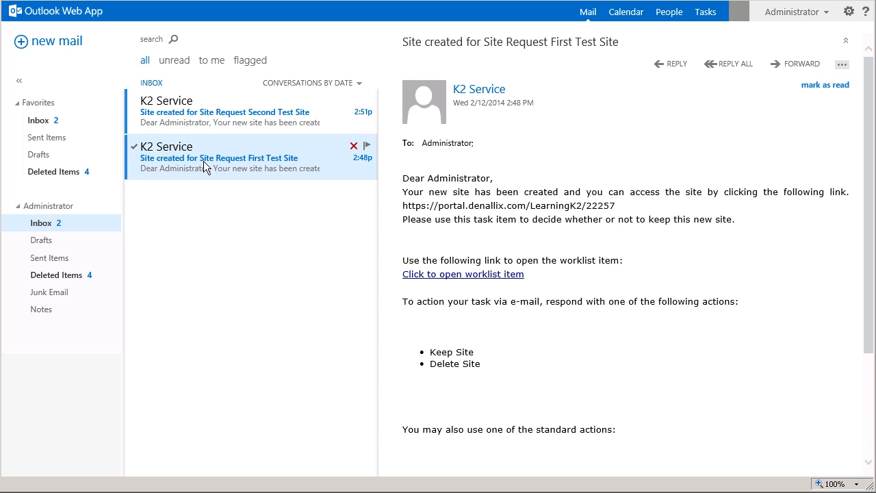
Reply "Keep Site" to the site-created e-mail for First Test Site, send it and close the original message window.
{"action": "left_click", "coordinate": [216, 126]}
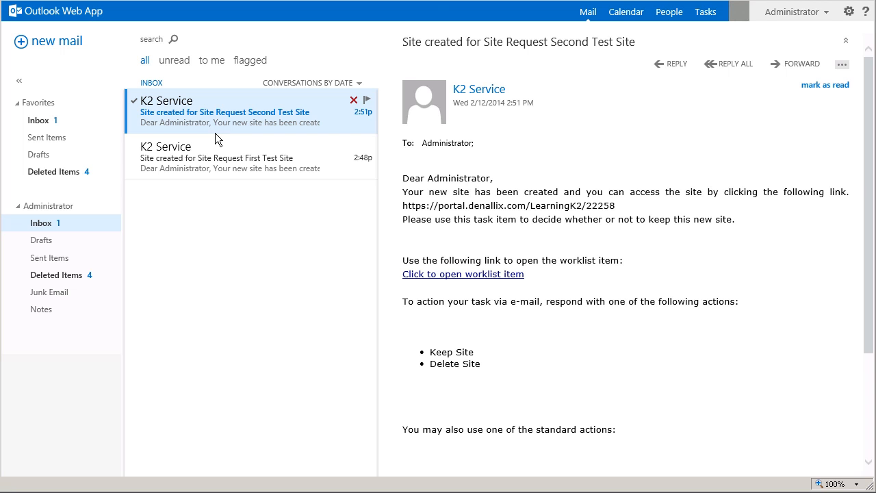
{"action": "double_click", "coordinate": [228, 164]}
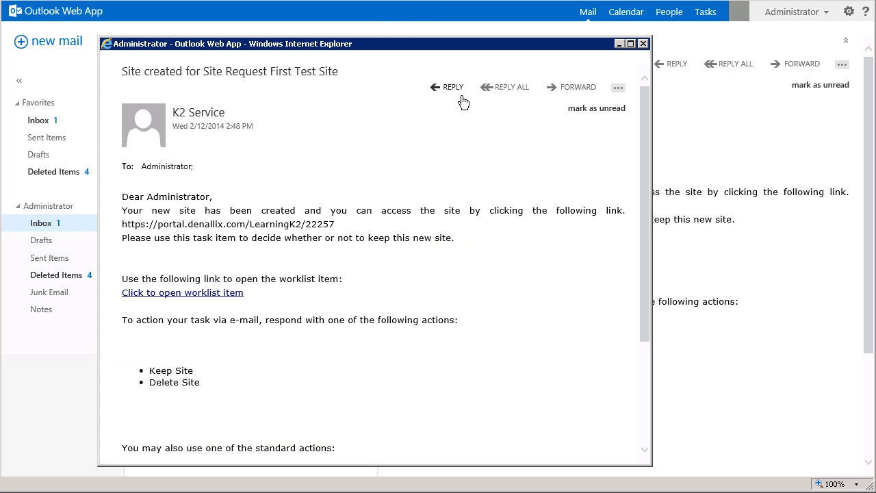
{"action": "left_click", "coordinate": [454, 91]}
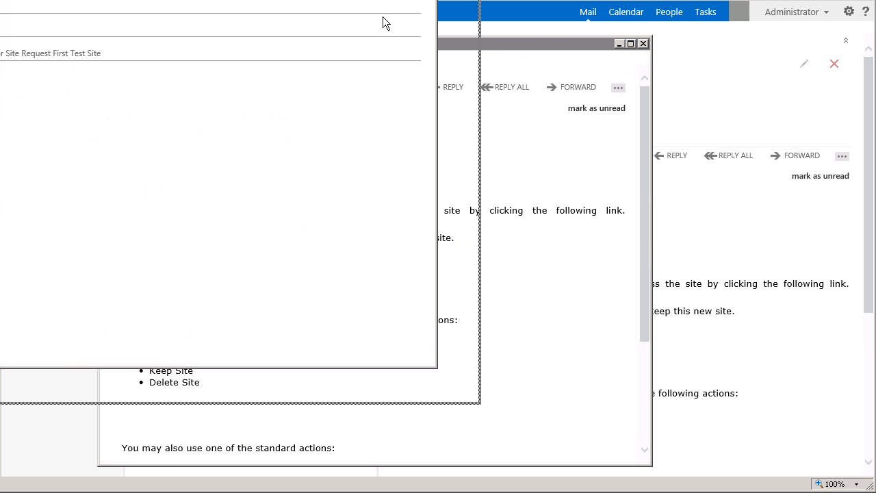
{"action": "type", "text": "Keep Site"}
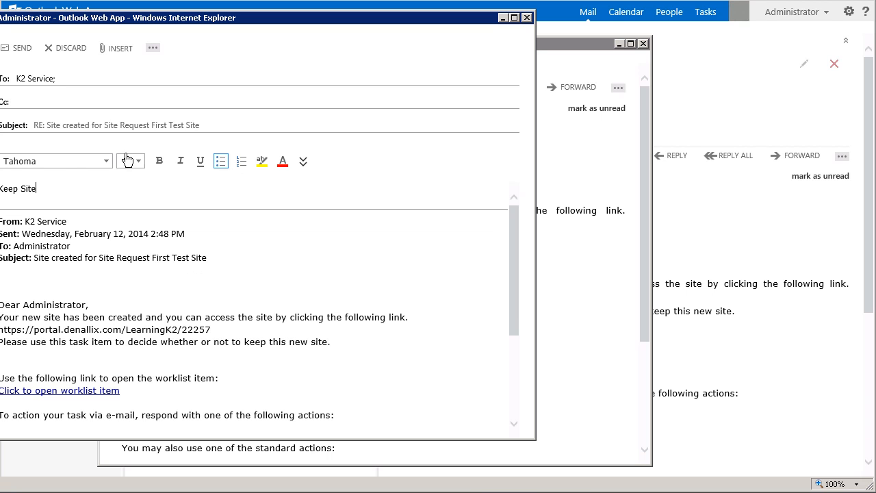
{"action": "left_click", "coordinate": [23, 49]}
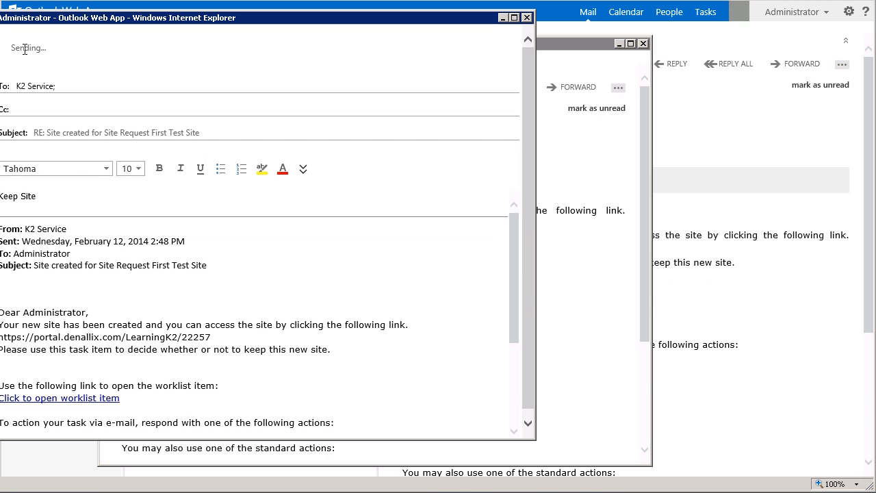
{"action": "left_click", "coordinate": [653, 52]}
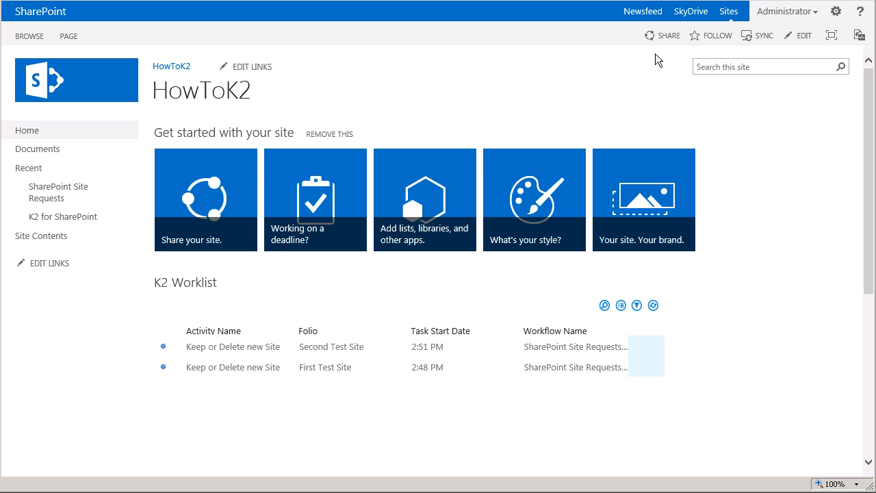
Action the Second Test Site task in the refreshed K2 Worklist as Delete Site, and refresh the SharePoint Site Requests list.
{"action": "left_click", "coordinate": [660, 314]}
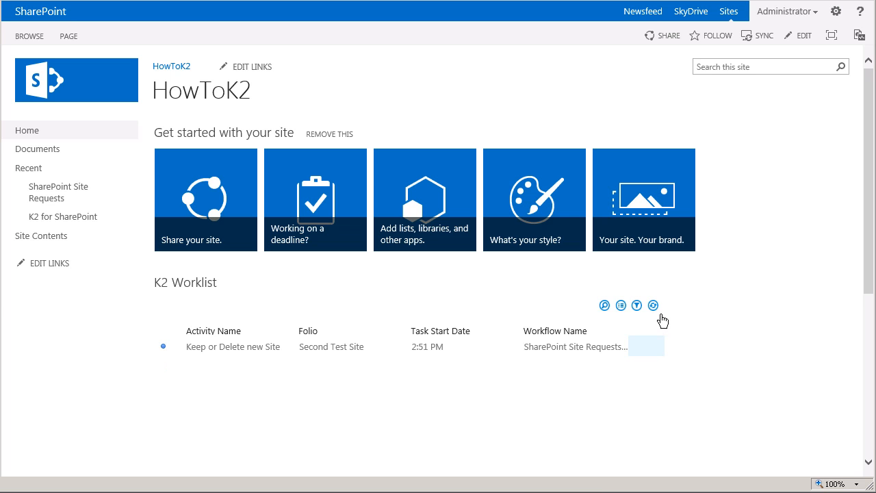
{"action": "left_click", "coordinate": [650, 355]}
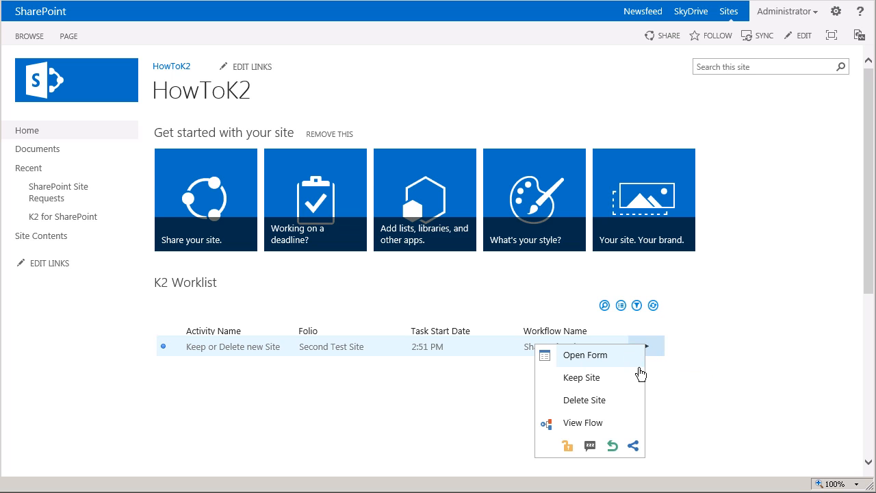
{"action": "left_click", "coordinate": [611, 404]}
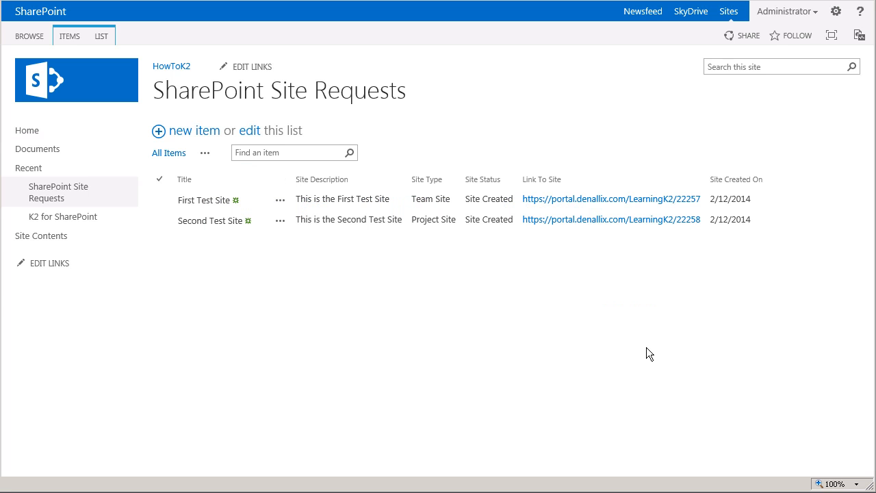
{"action": "right_click", "coordinate": [597, 304]}
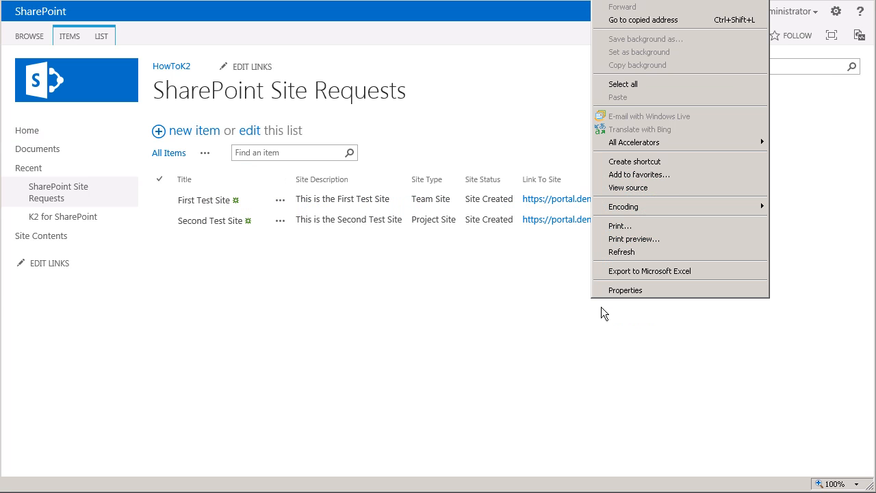
{"action": "left_click", "coordinate": [630, 261]}
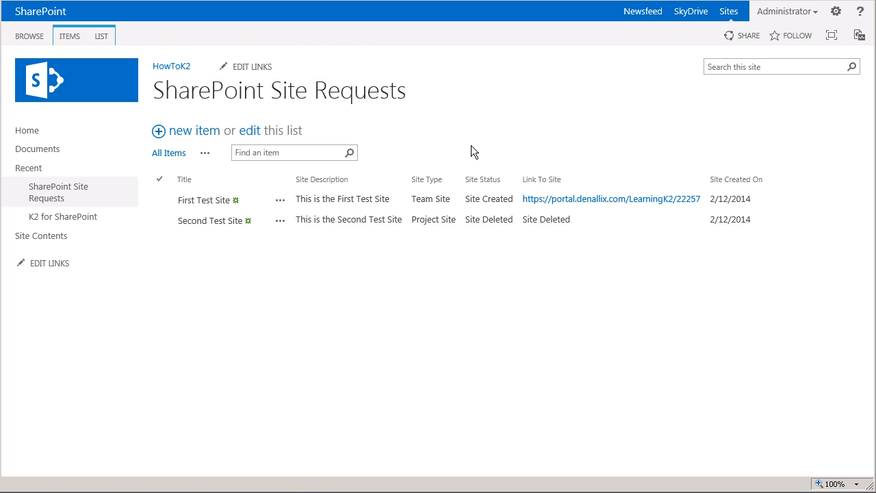
Open the K2 report for the SharePoint Site Requests list and examine the workflow's instances and the Second Test Site activities.
{"action": "left_click", "coordinate": [116, 42]}
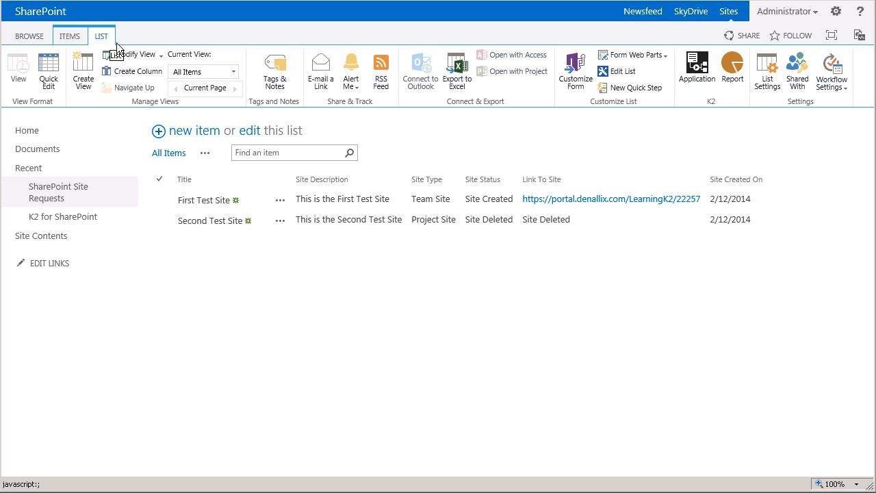
{"action": "left_click", "coordinate": [741, 87]}
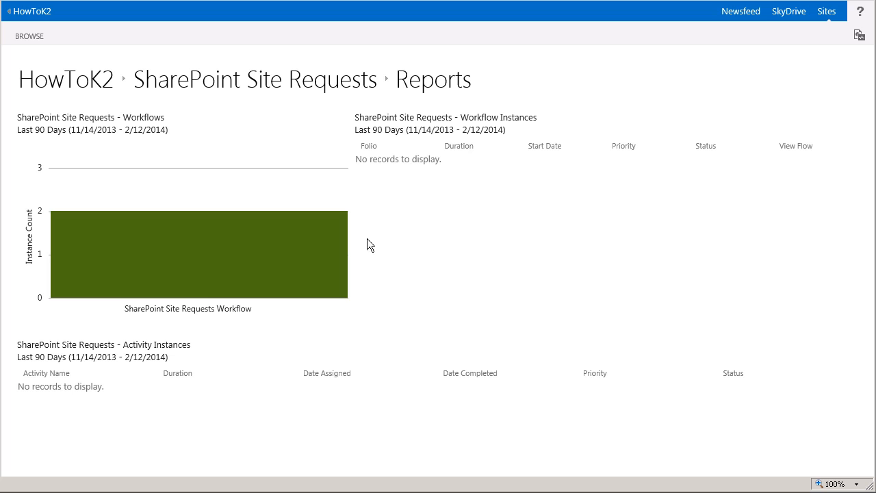
{"action": "left_click", "coordinate": [257, 260]}
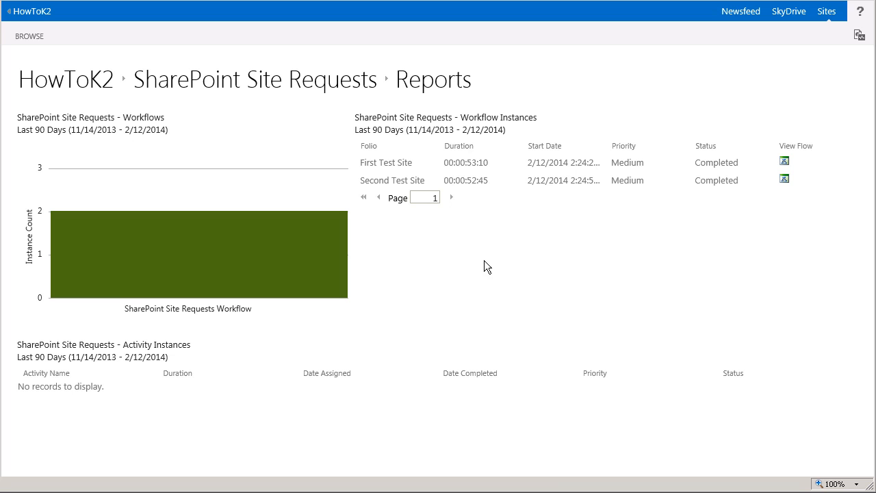
{"action": "left_click", "coordinate": [590, 187]}
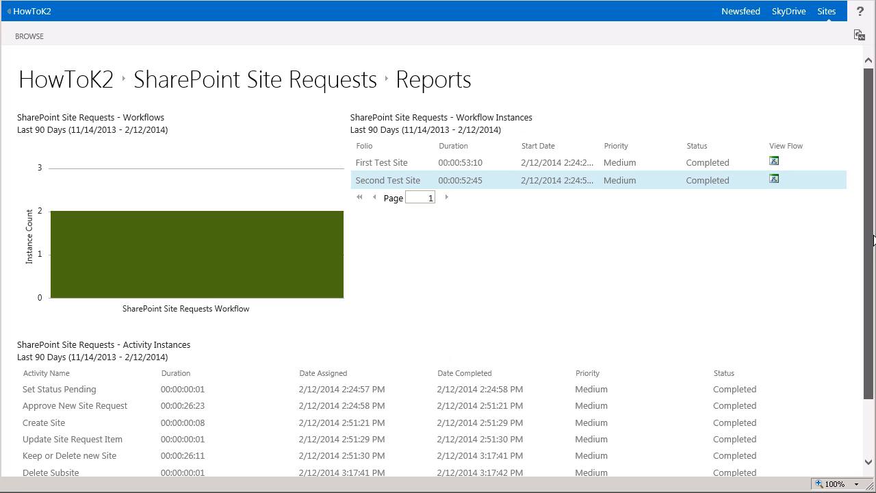
{"action": "scroll", "coordinate": [873, 240], "scroll_direction": "down", "scroll_amount": 2}
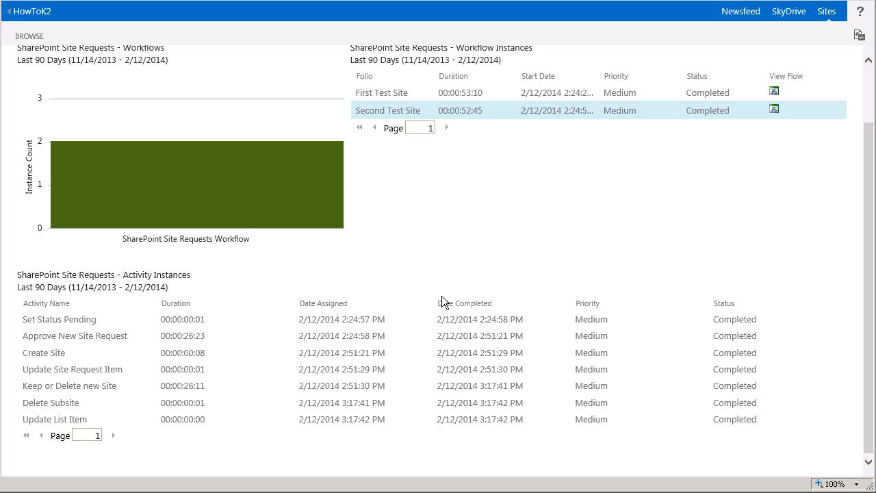
{"action": "left_click", "coordinate": [427, 337]}
{"action": "scroll", "coordinate": [639, 239], "scroll_direction": "up", "scroll_amount": 2}
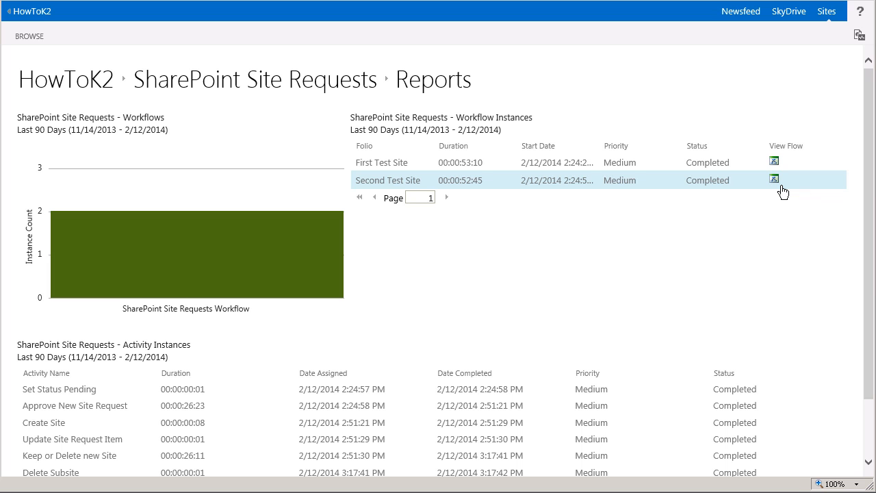
Open the View Flow of the Second Test Site instance and inspect the participants of the Approve New Site Request activity.
{"action": "left_click", "coordinate": [781, 186]}
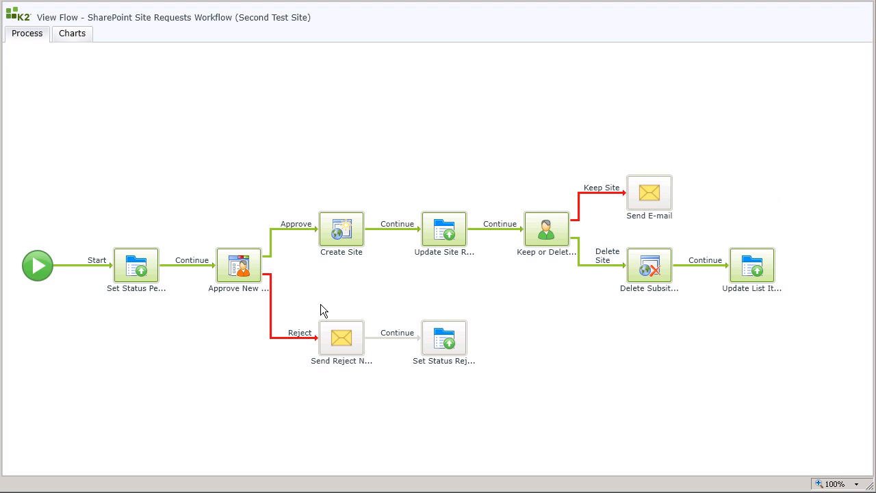
{"action": "left_click", "coordinate": [257, 277]}
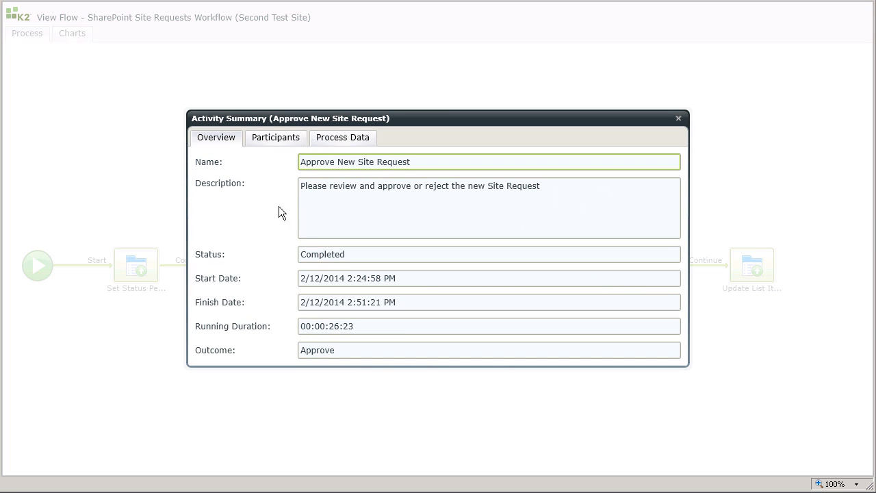
{"action": "left_click", "coordinate": [285, 146]}
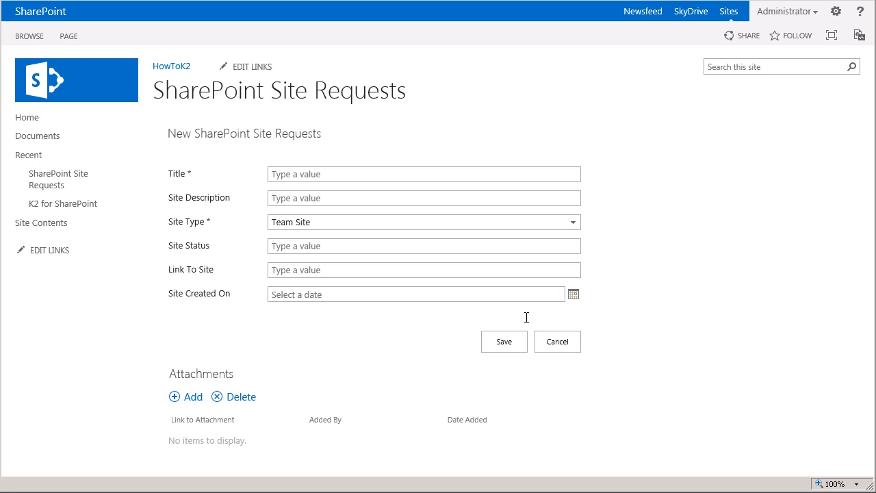
Leave the blank New SharePoint Site Requests form without saving and return to the list.
{"action": "left_click", "coordinate": [557, 342]}
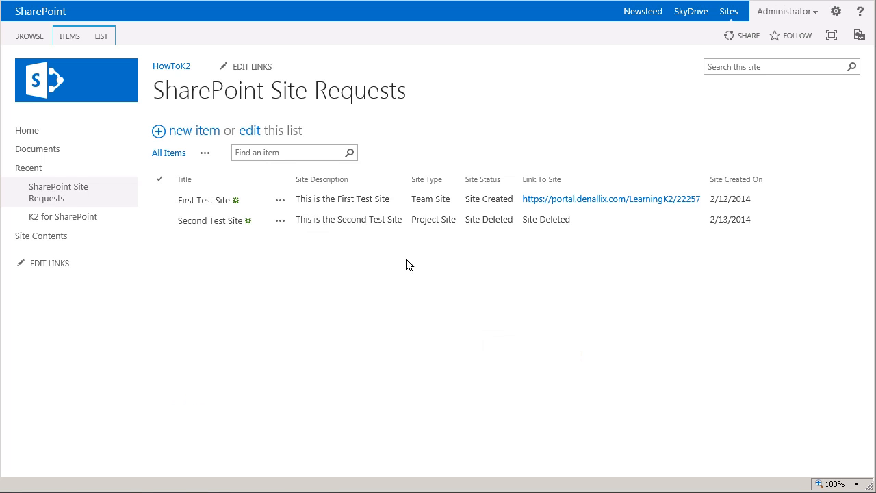
Open the list's K2 application, edit the New SharePoint Site Requests view and check it out.
{"action": "left_click", "coordinate": [114, 44]}
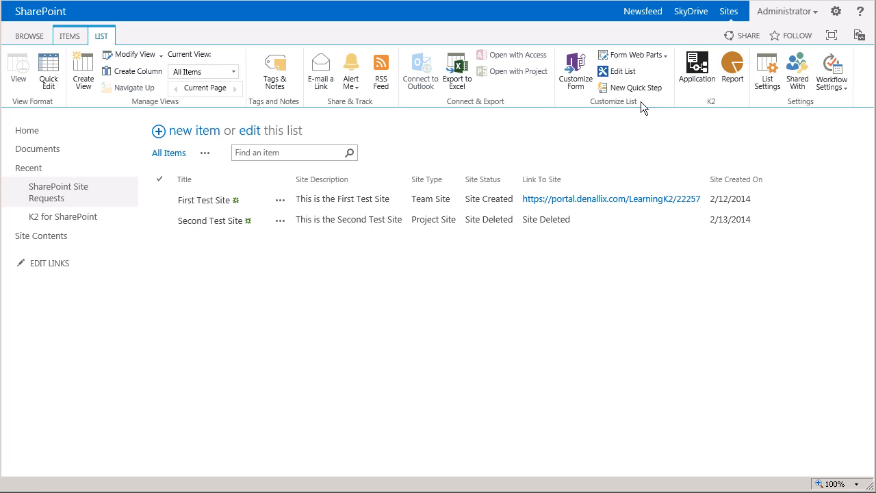
{"action": "left_click", "coordinate": [708, 87]}
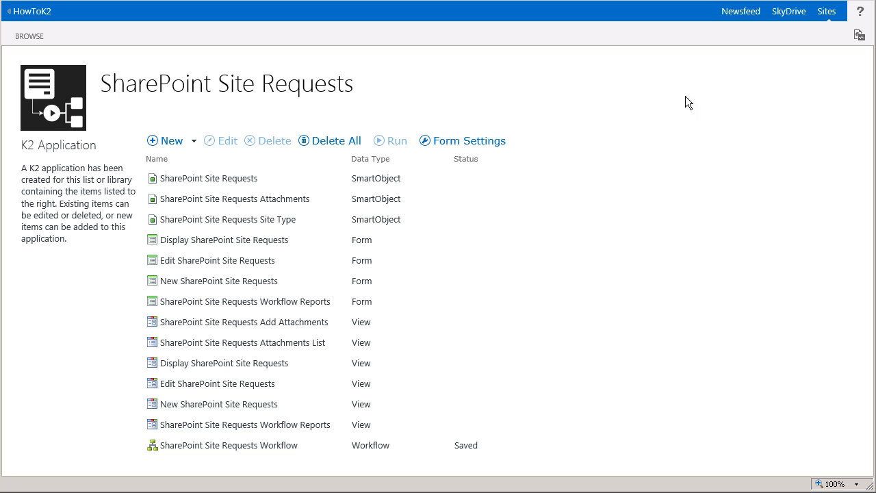
{"action": "left_click", "coordinate": [265, 412]}
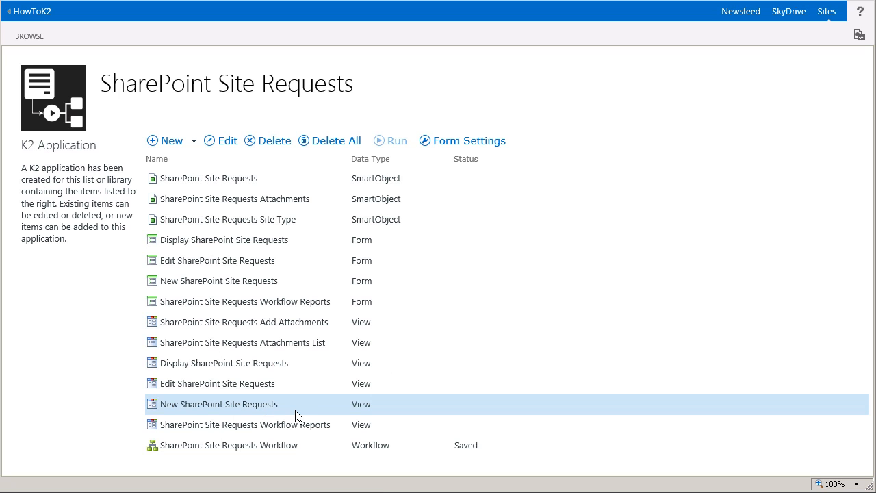
{"action": "left_click", "coordinate": [227, 140]}
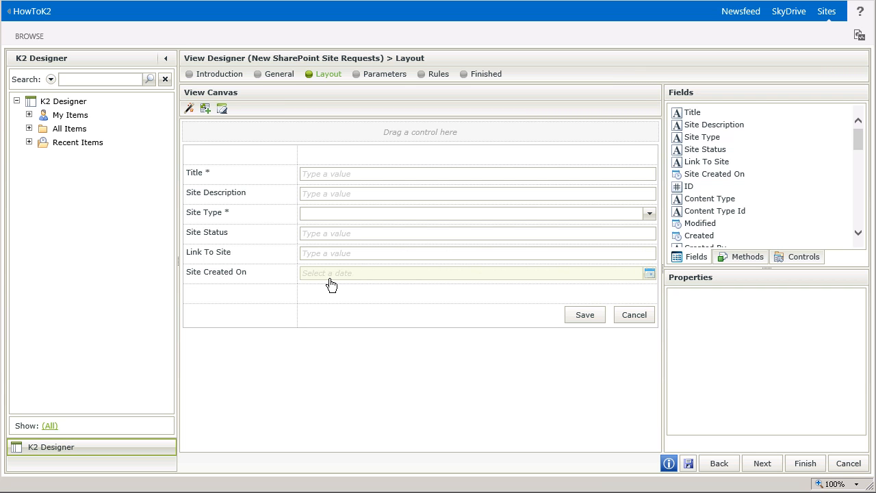
{"action": "left_click", "coordinate": [332, 243]}
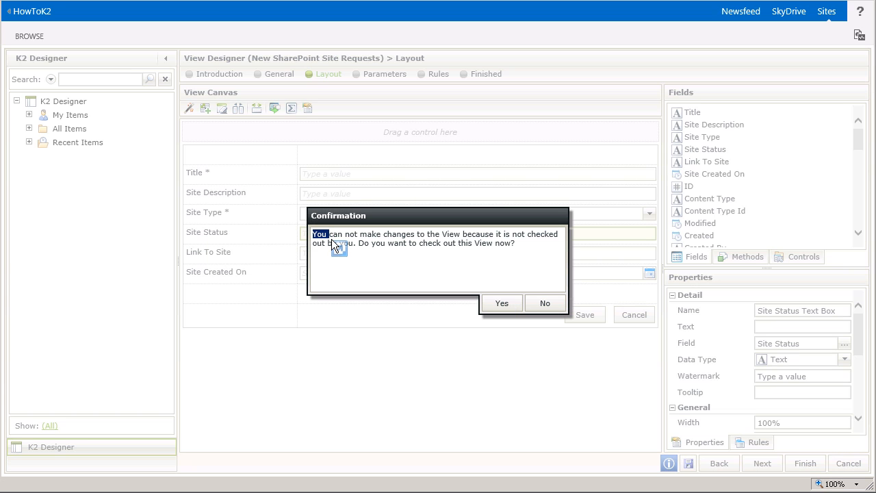
{"action": "left_click", "coordinate": [532, 262]}
{"action": "left_click", "coordinate": [502, 303]}
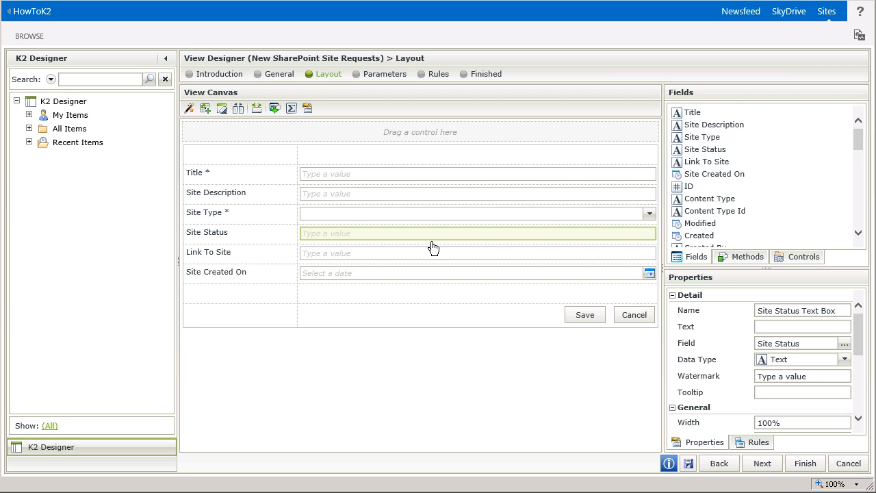
Delete the Site Status, Link To Site and Site Created On controls and their labels from the view canvas.
{"action": "left_click", "coordinate": [432, 247]}
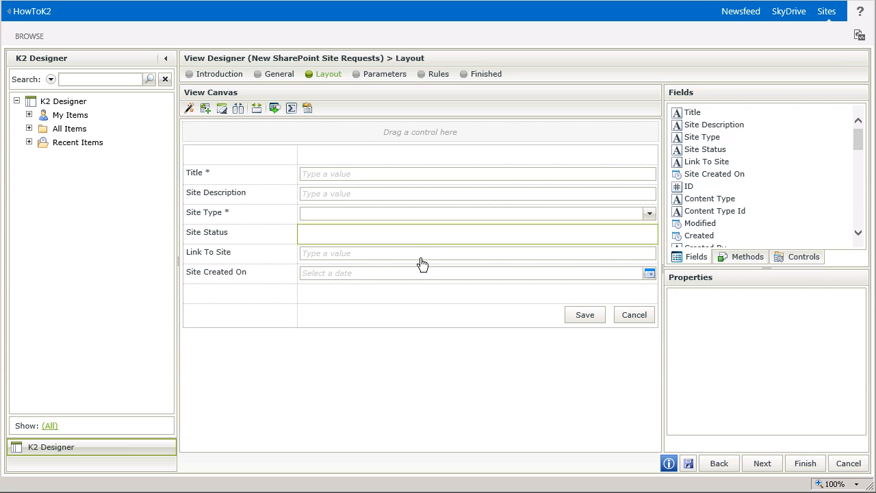
{"action": "left_click", "coordinate": [233, 245]}
{"action": "key", "text": "Delete"}
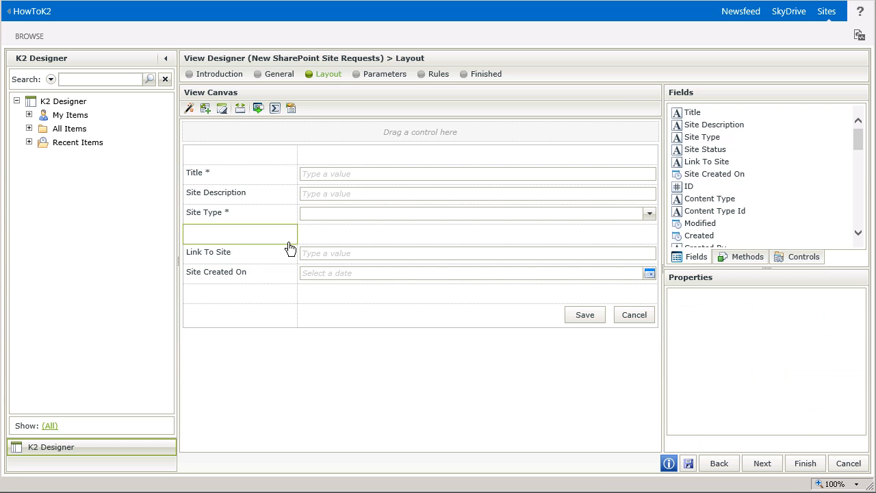
{"action": "left_click", "coordinate": [327, 265]}
{"action": "key", "text": "Delete"}
{"action": "left_click", "coordinate": [232, 262]}
{"action": "key", "text": "Delete"}
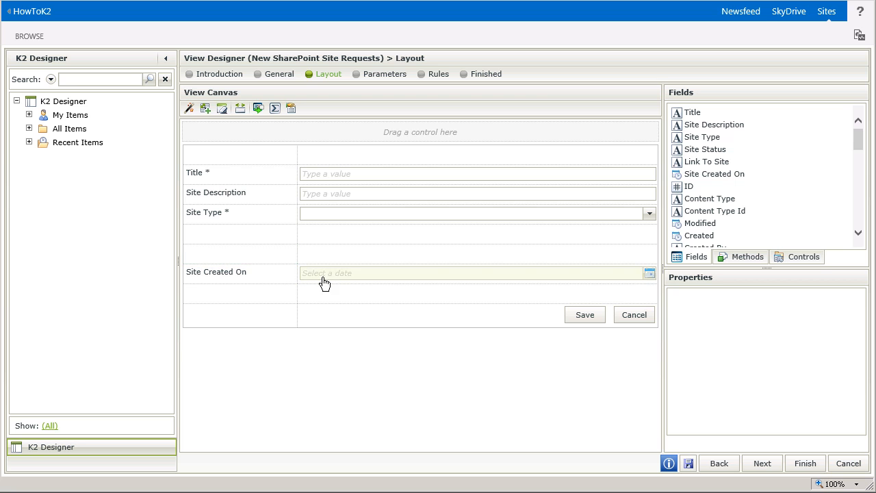
{"action": "left_click", "coordinate": [324, 282]}
{"action": "key", "text": "Delete"}
{"action": "left_click", "coordinate": [245, 284]}
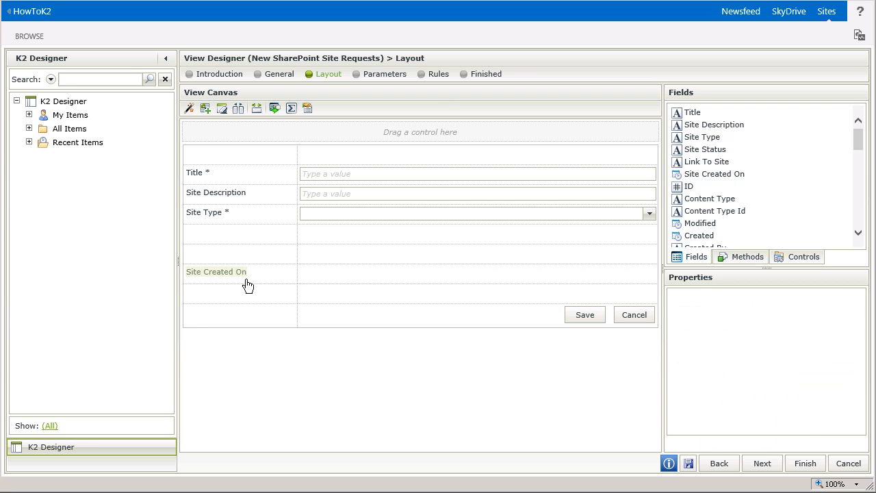
{"action": "key", "text": "Delete"}
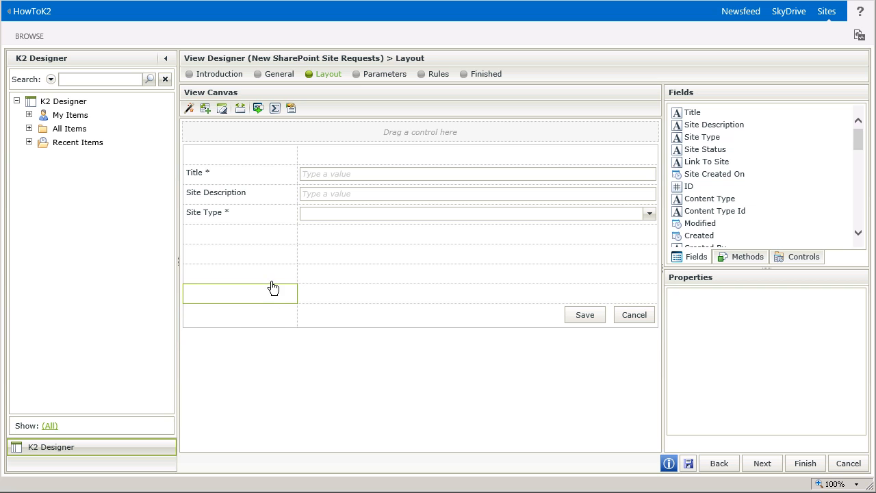
Remove three of the empty table rows below Site Type, leaving one blank row above the Save and Cancel buttons.
{"action": "left_click", "coordinate": [277, 247]}
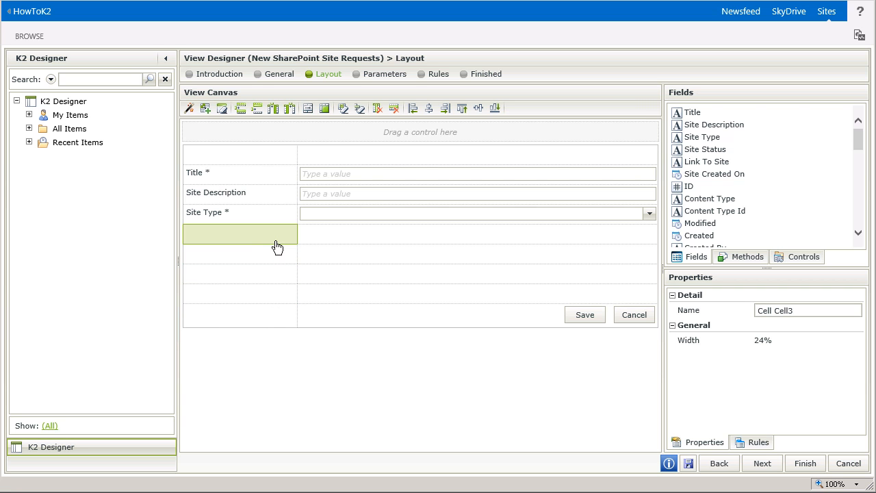
{"action": "left_click", "coordinate": [400, 120]}
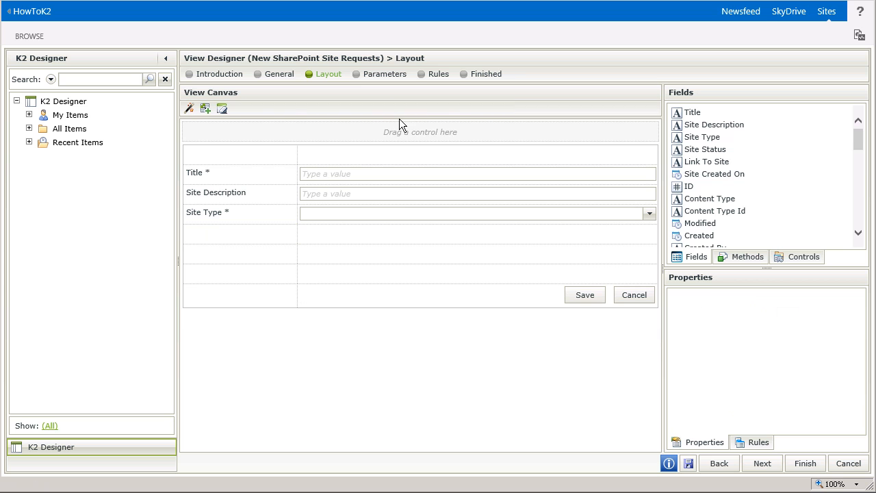
{"action": "left_click", "coordinate": [359, 241]}
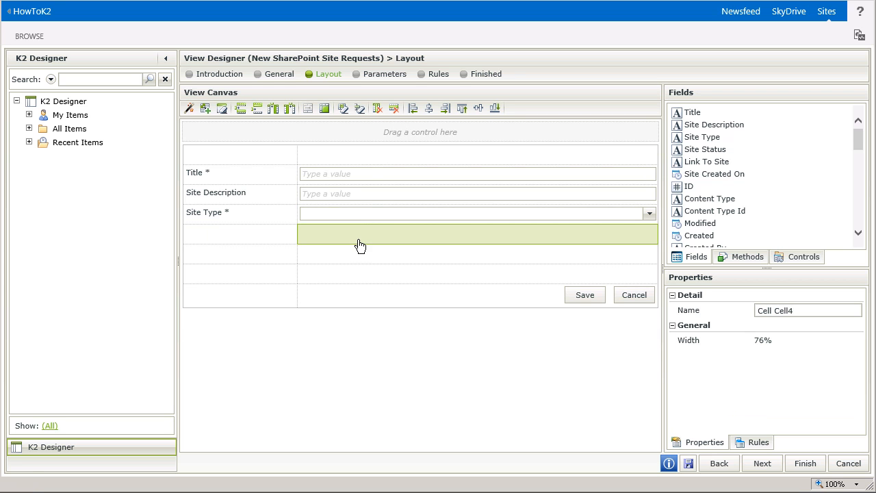
{"action": "left_click", "coordinate": [400, 121]}
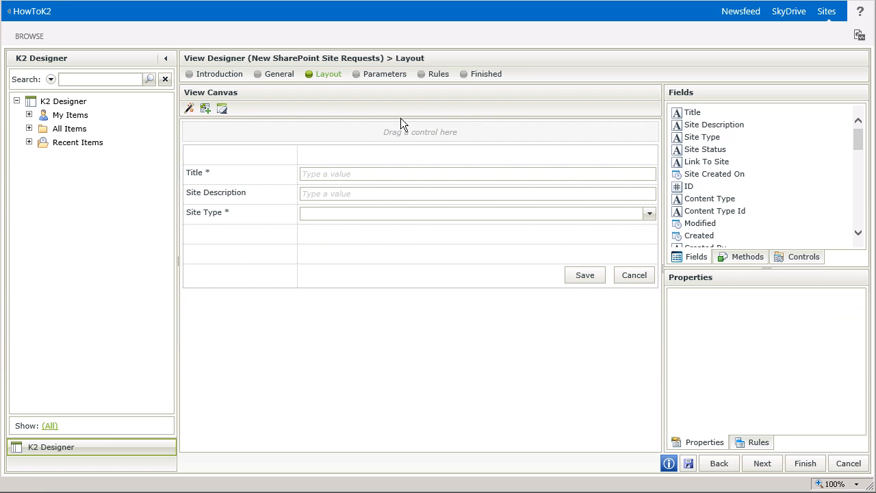
{"action": "left_click", "coordinate": [386, 241]}
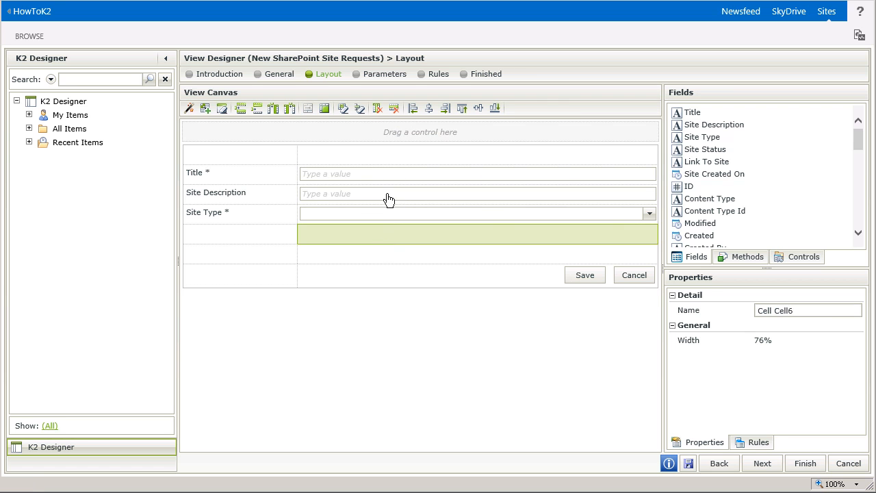
{"action": "left_click", "coordinate": [400, 122]}
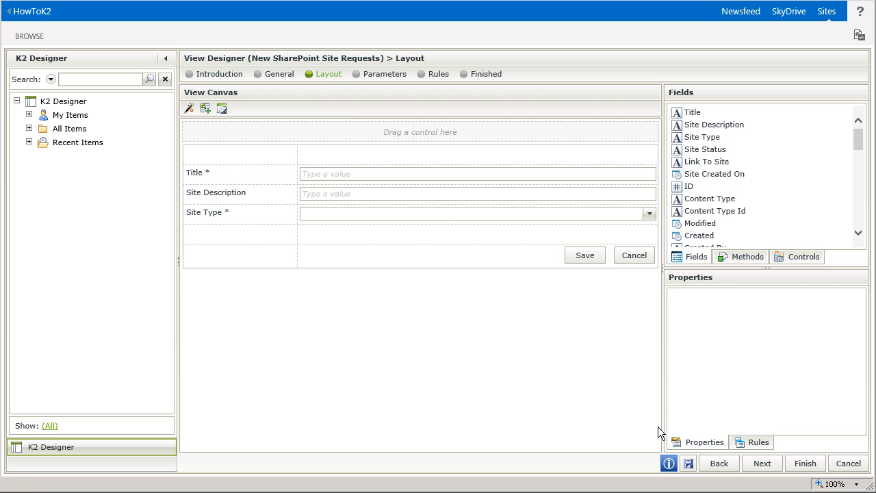
Save and finish the view design, and check in the New SharePoint Site Requests view.
{"action": "left_click", "coordinate": [691, 468]}
{"action": "left_click", "coordinate": [805, 466]}
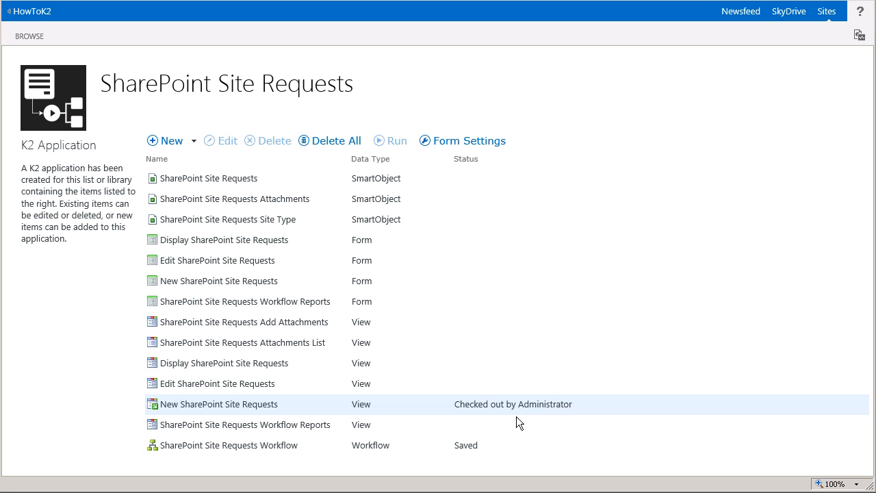
{"action": "left_click", "coordinate": [516, 415]}
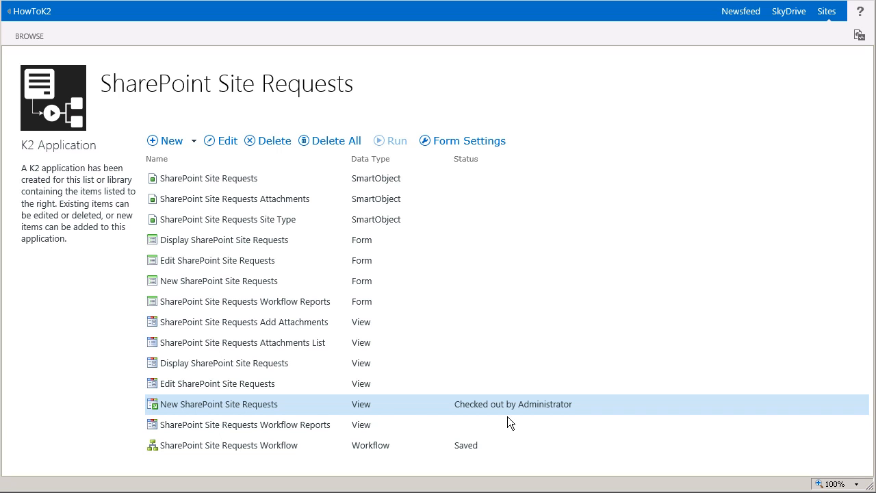
{"action": "right_click", "coordinate": [286, 410]}
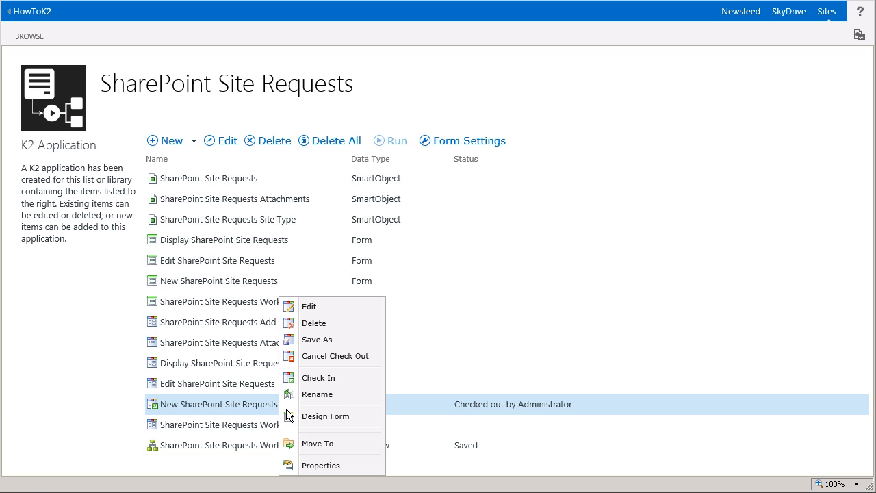
{"action": "left_click", "coordinate": [363, 388]}
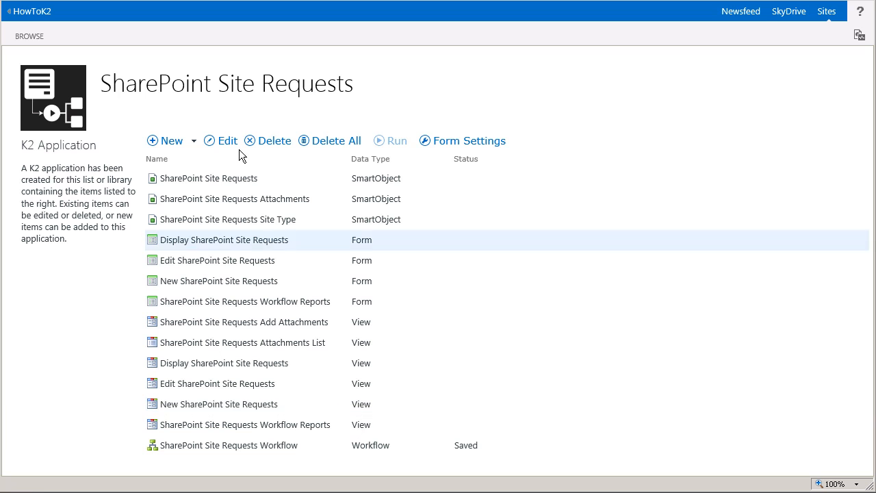
Return to the SharePoint Site Requests list and open the new item form to examine the edited layout.
{"action": "left_click", "coordinate": [227, 100]}
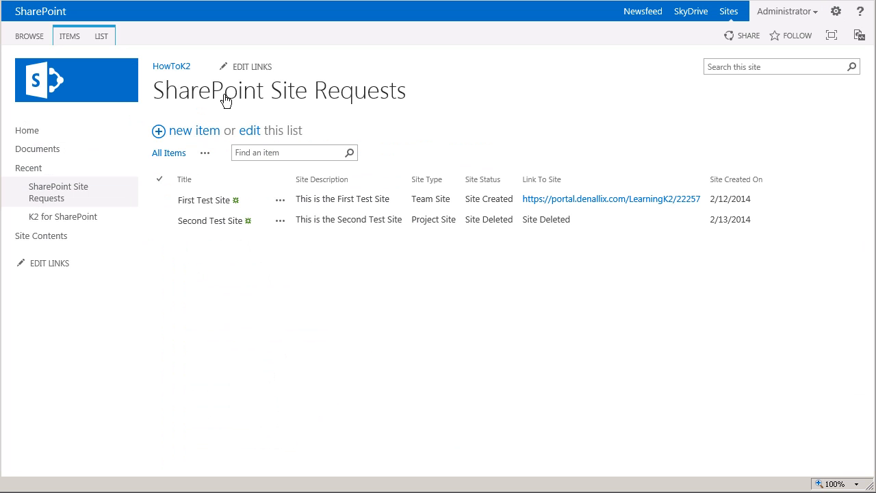
{"action": "left_click", "coordinate": [208, 142]}
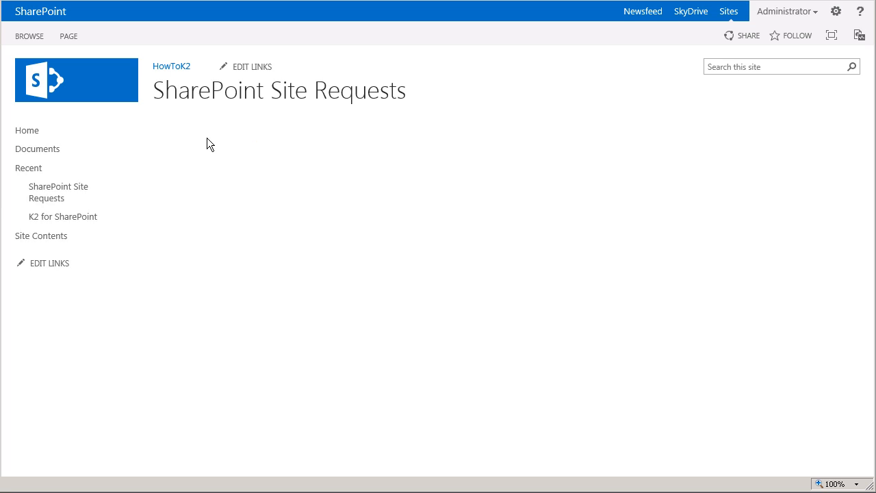